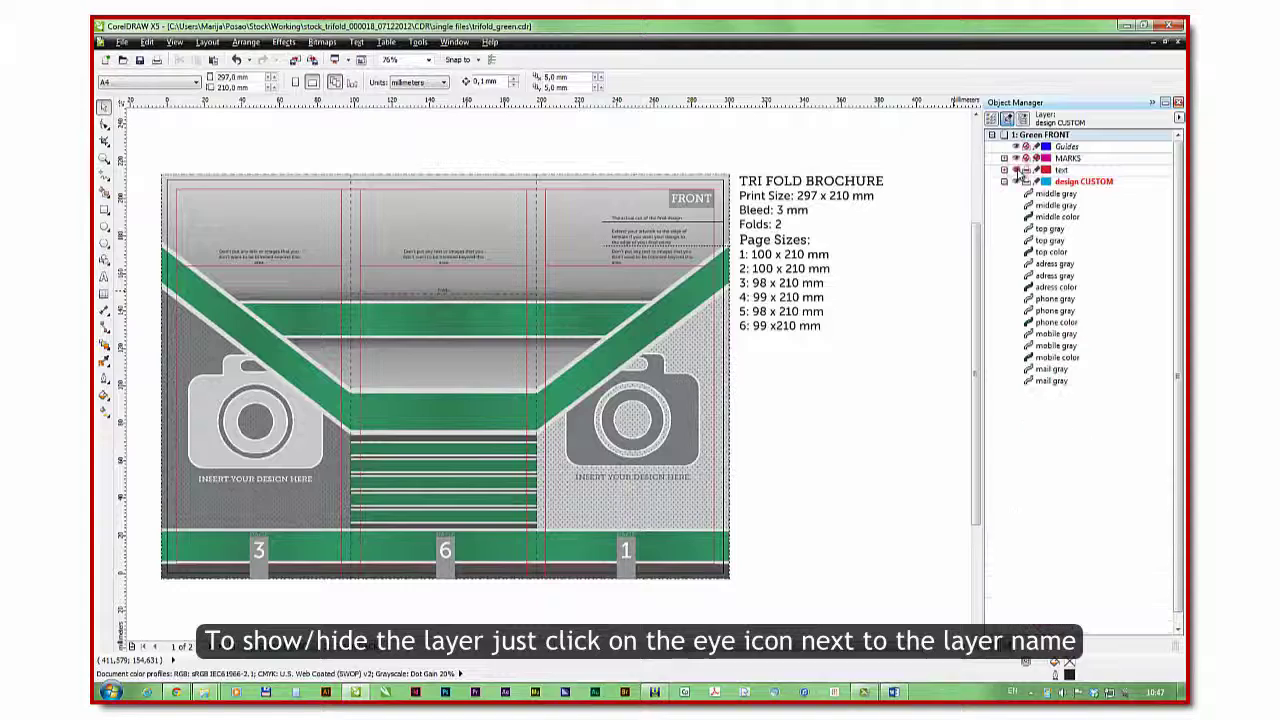
Step: Show the text layer of the Green FRONT page and collapse the design CUSTOM layer's object list
{"action": "left_click", "coordinate": [1016, 170]}
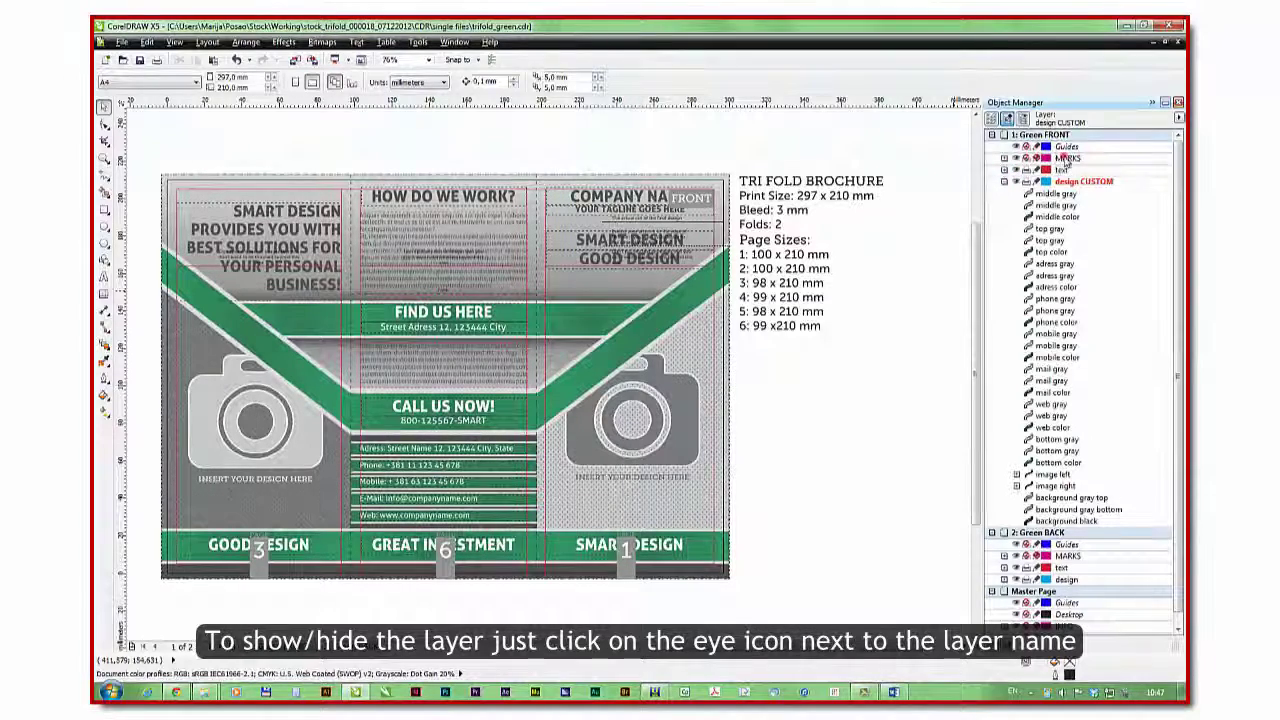
{"action": "left_click", "coordinate": [1065, 159]}
{"action": "left_click", "coordinate": [1005, 182]}
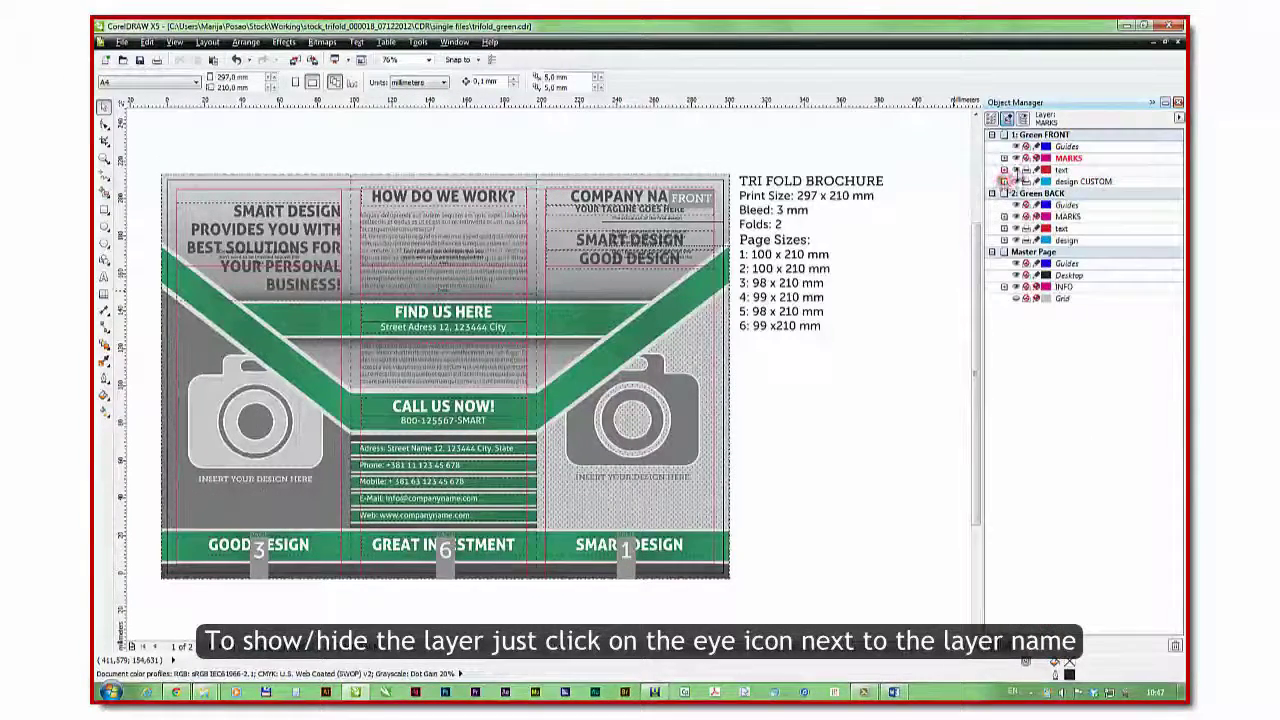
Step: Hide the front page's text and design CUSTOM layers and examine the fold, bleed and safe-zone marks and the brochure information
{"action": "left_click", "coordinate": [1016, 170]}
{"action": "left_click", "coordinate": [1016, 181]}
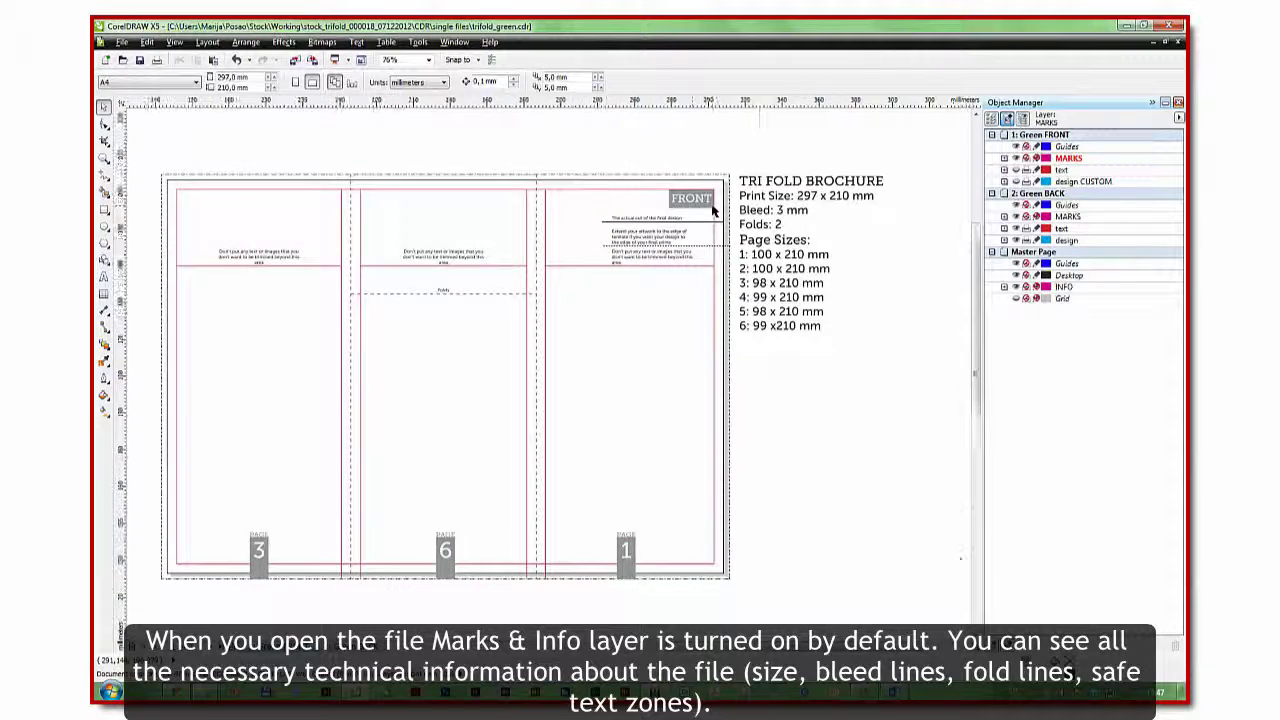
{"action": "scroll", "coordinate": [708, 215], "scroll_direction": "up", "scroll_amount": 3}
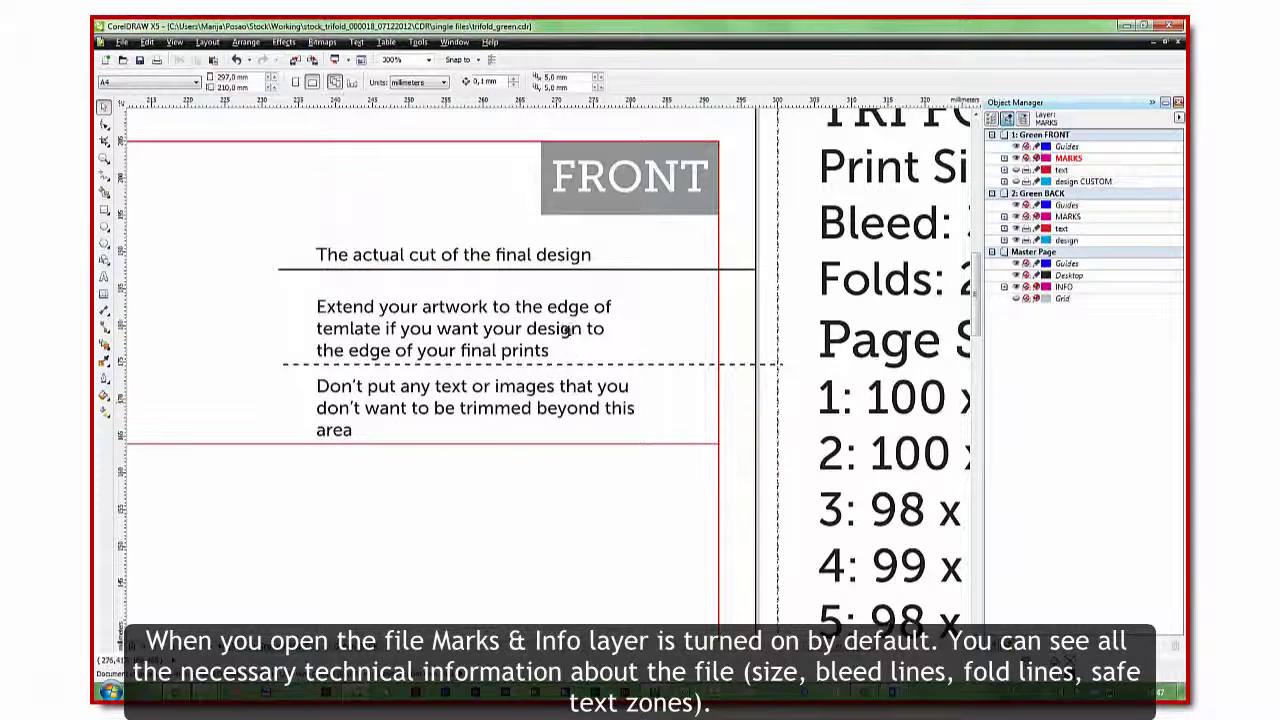
{"action": "scroll", "coordinate": [567, 330], "scroll_direction": "down", "scroll_amount": 2}
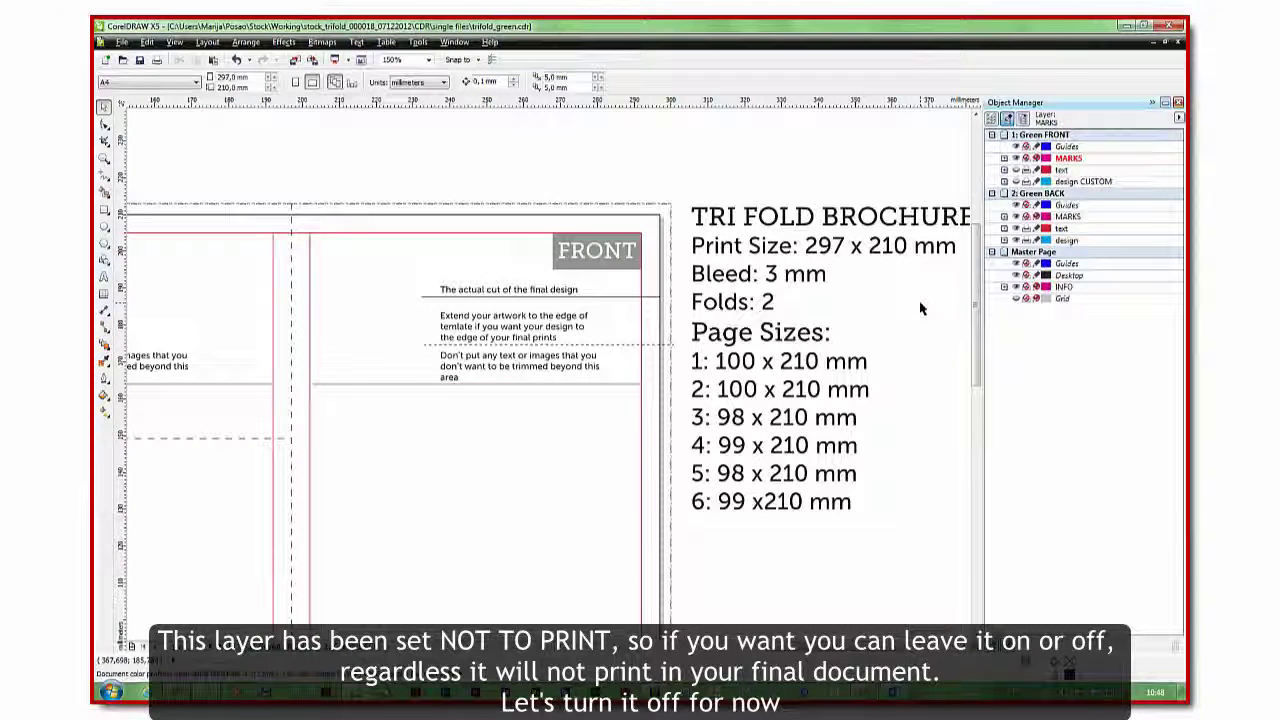
{"action": "scroll", "coordinate": [921, 309], "scroll_direction": "down", "scroll_amount": 2}
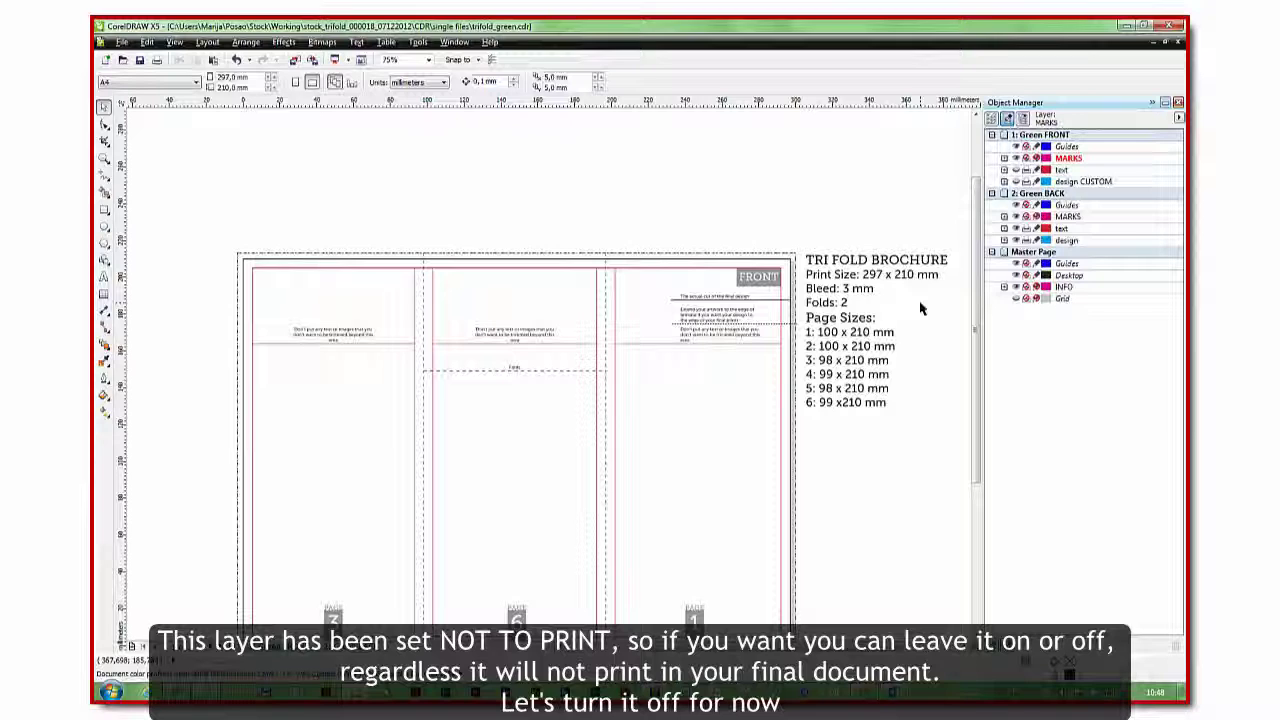
{"action": "scroll", "coordinate": [770, 285], "scroll_direction": "down", "scroll_amount": 2}
{"action": "scroll", "coordinate": [822, 314], "scroll_direction": "up", "scroll_amount": 2}
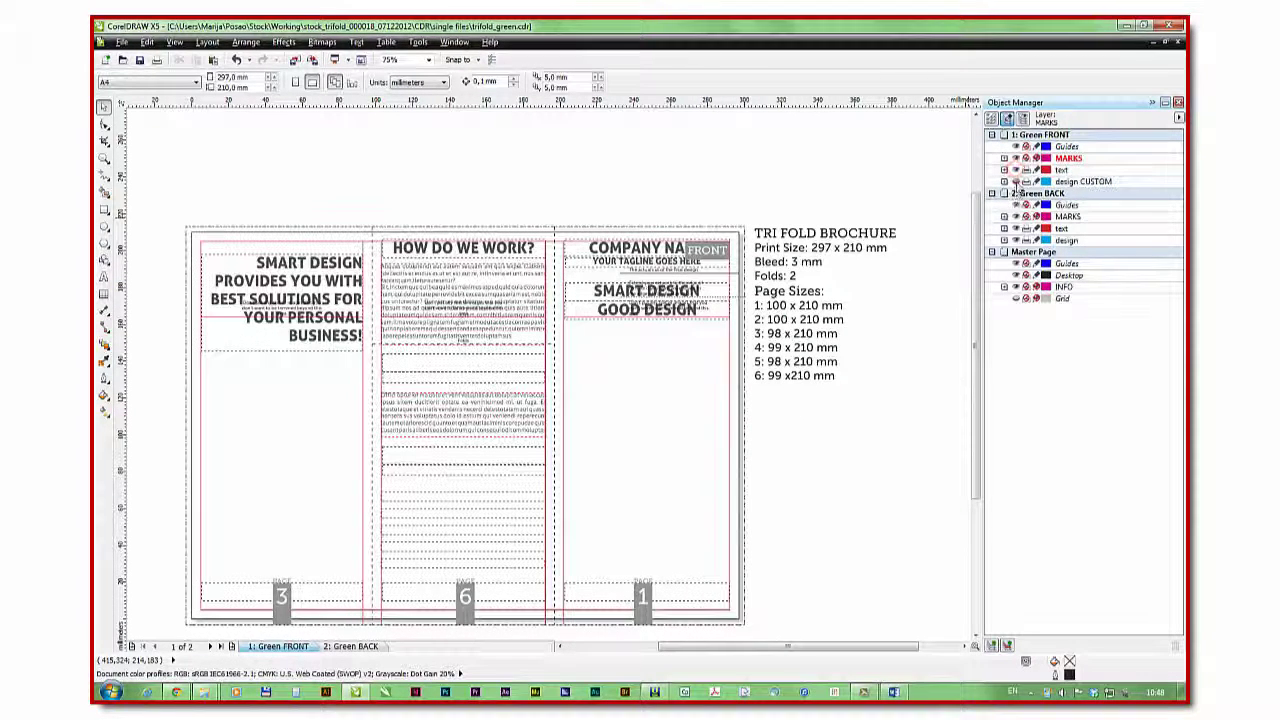
Step: Show the front page's text and design CUSTOM layers again and hide its MARKS layer and the master INFO layer
{"action": "left_click", "coordinate": [1016, 181]}
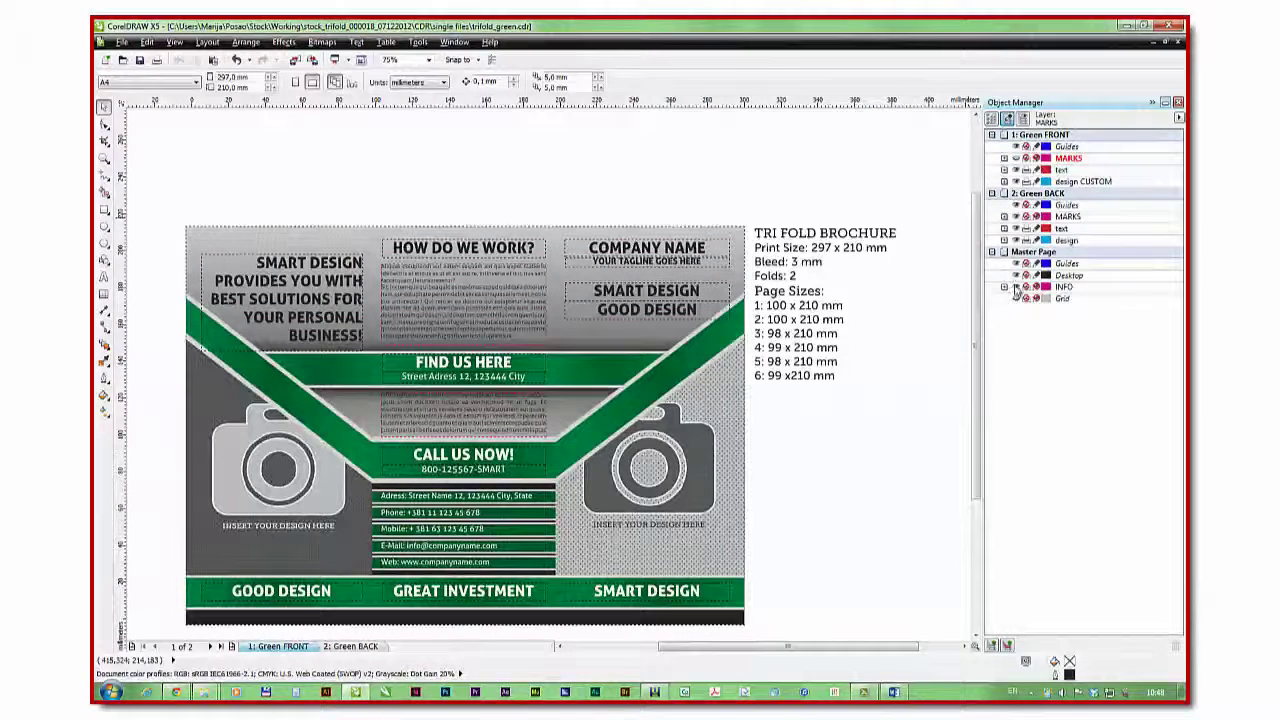
{"action": "left_click", "coordinate": [1016, 287]}
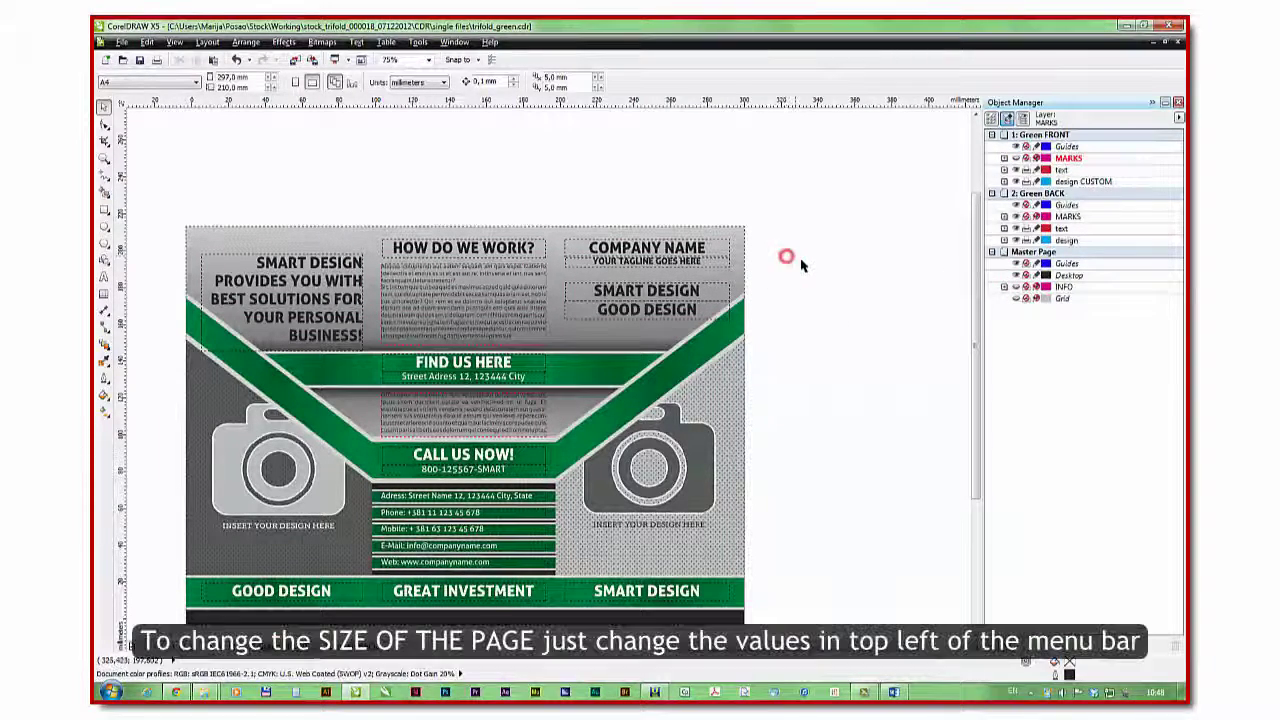
Step: Review the page width and height, and the bleed value and Show bleed area option in the page setup
{"action": "left_click", "coordinate": [250, 77]}
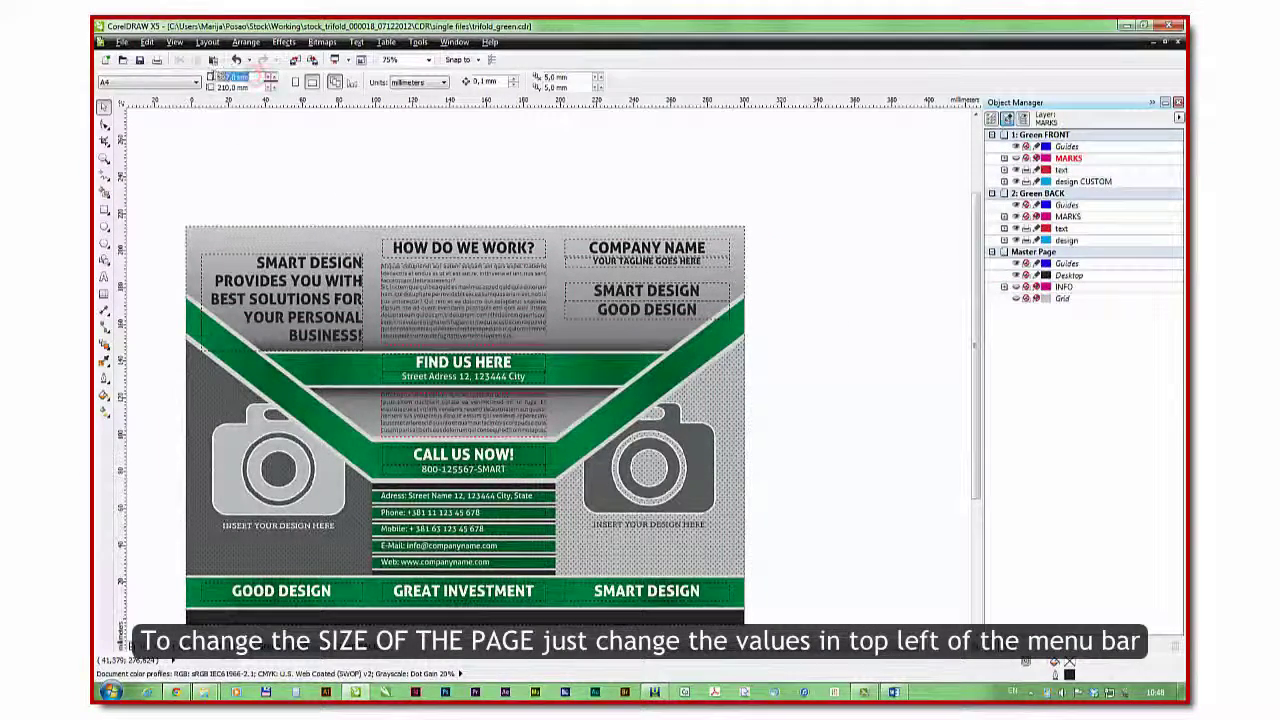
{"action": "left_click_drag", "start_coordinate": [258, 87], "coordinate": [198, 87]}
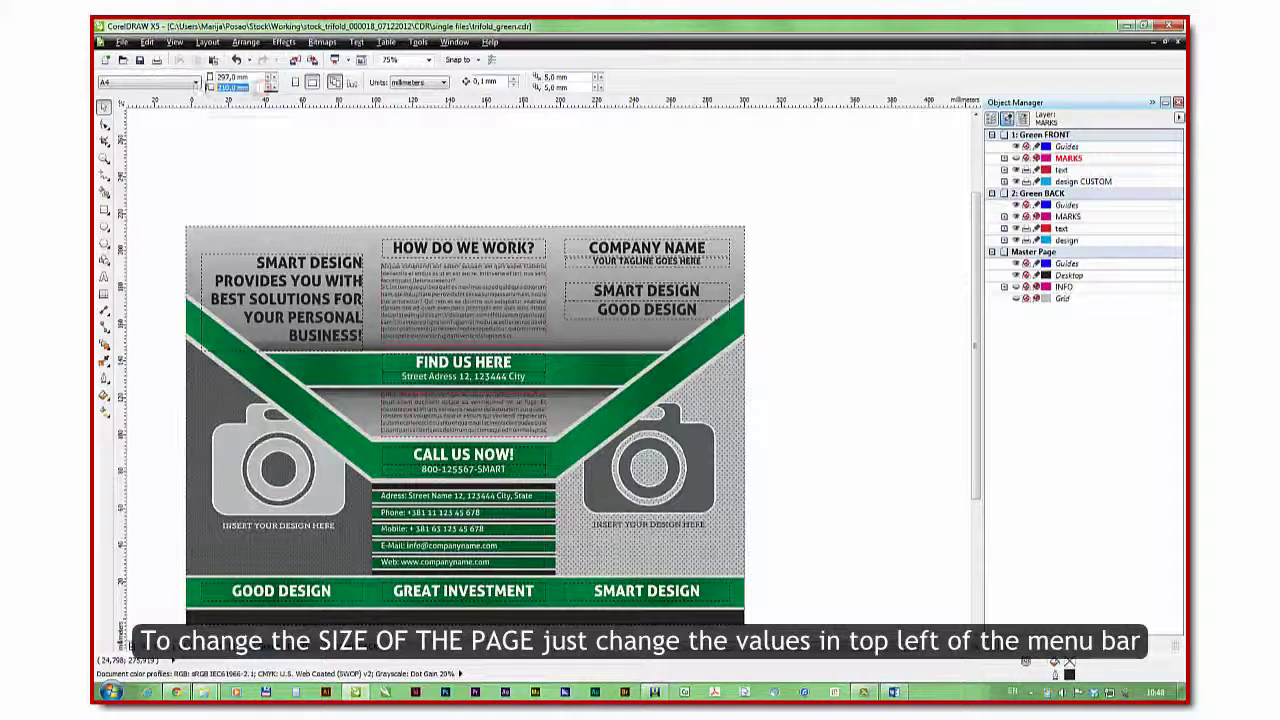
{"action": "left_click", "coordinate": [233, 141]}
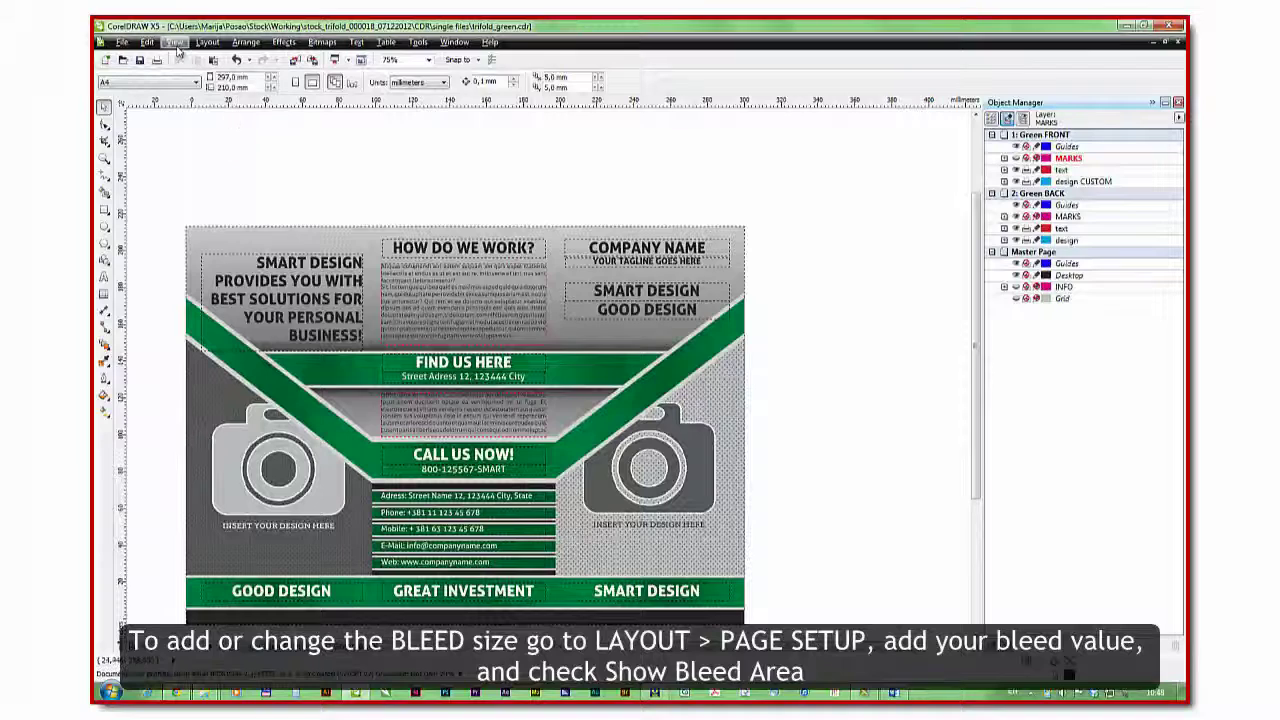
{"action": "left_click", "coordinate": [207, 43]}
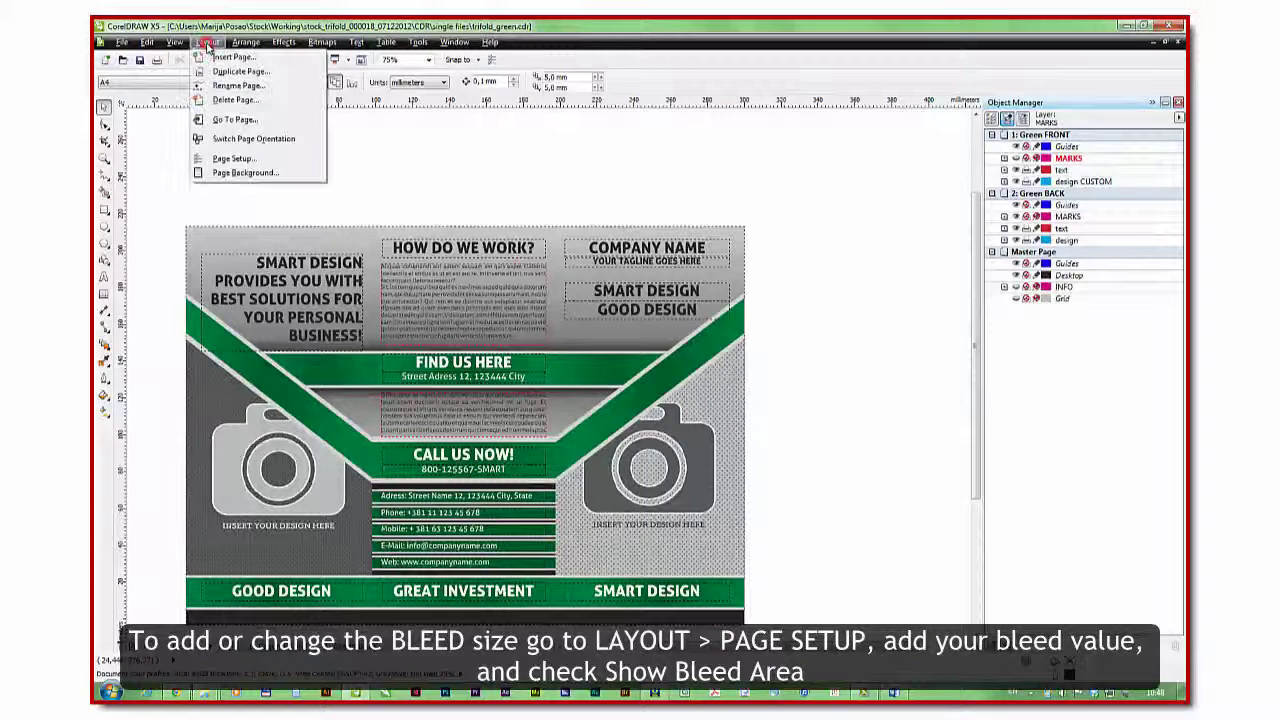
{"action": "left_click", "coordinate": [230, 158]}
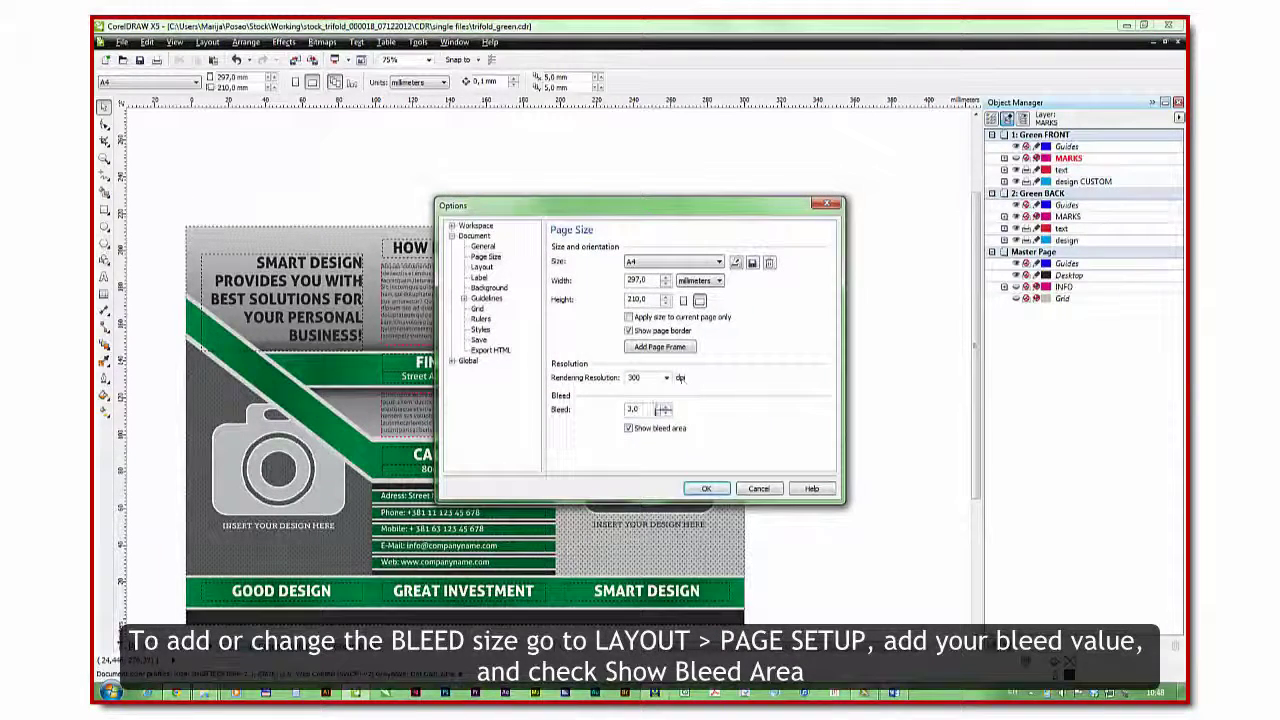
{"action": "double_click", "coordinate": [633, 409]}
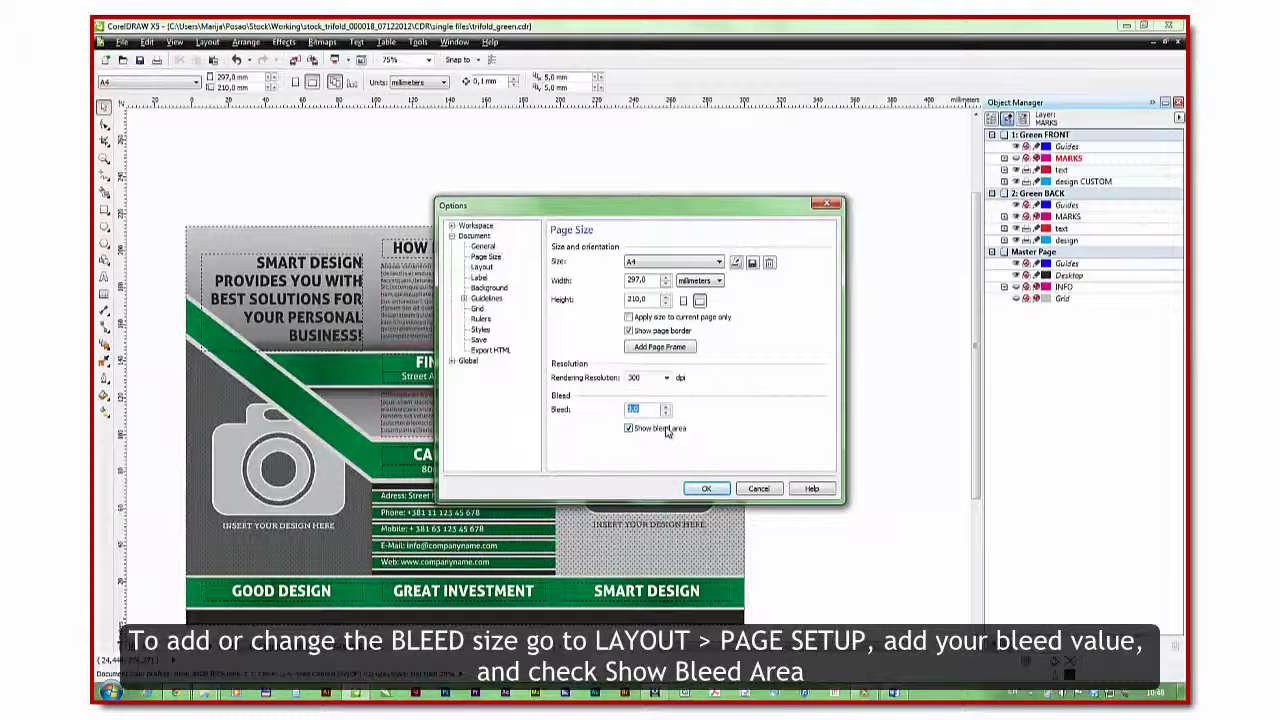
{"action": "left_click", "coordinate": [706, 489]}
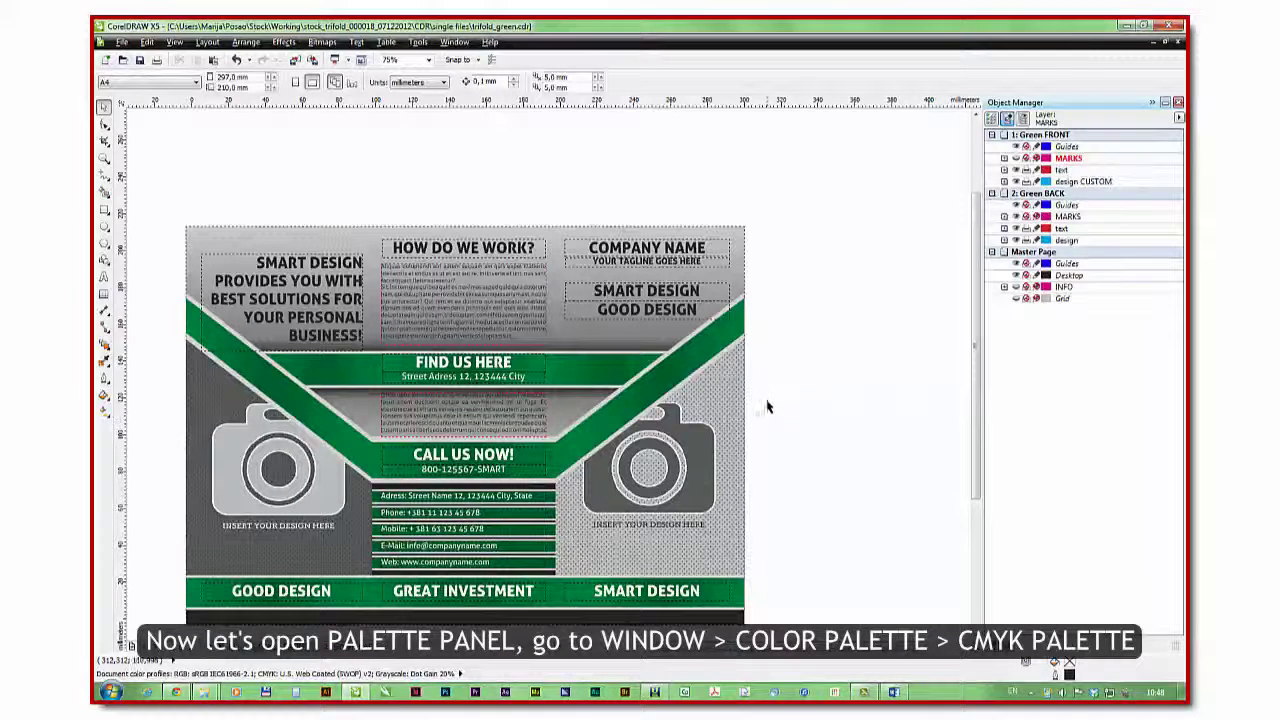
Step: Display the CMYK palette and expand it briefly to view all its available colors
{"action": "left_click", "coordinate": [454, 42]}
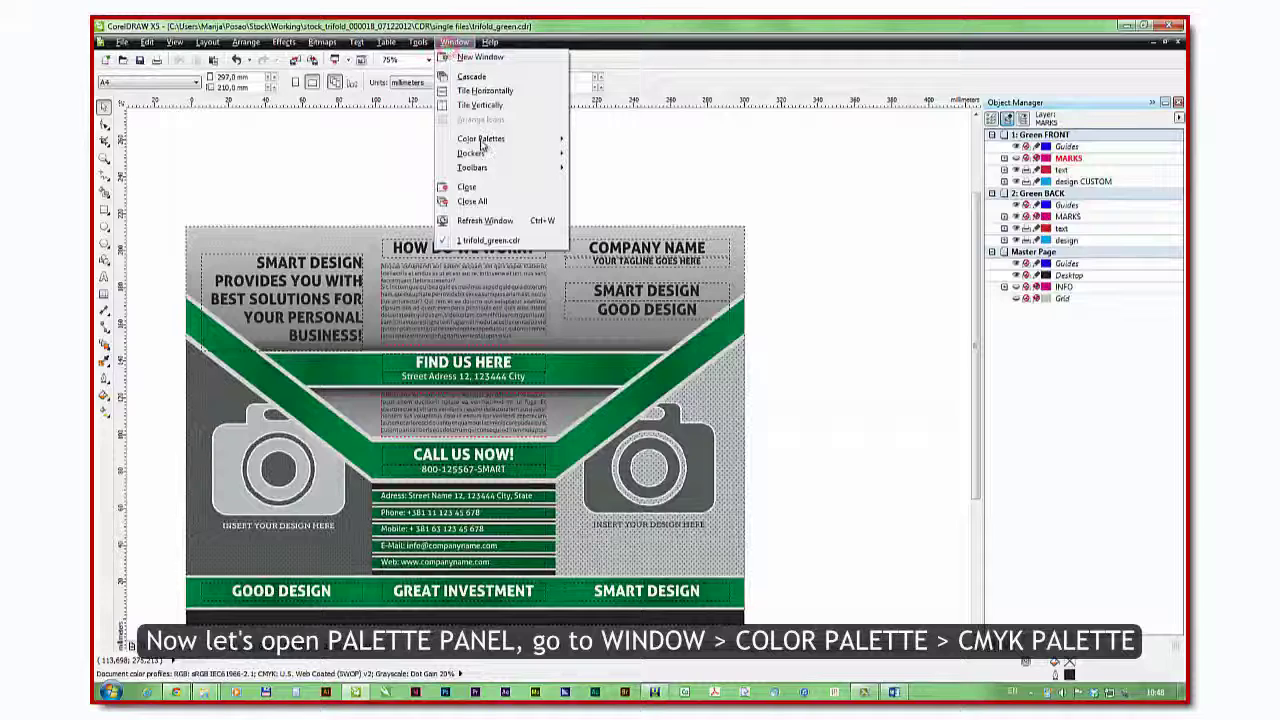
{"action": "left_click", "coordinate": [513, 145]}
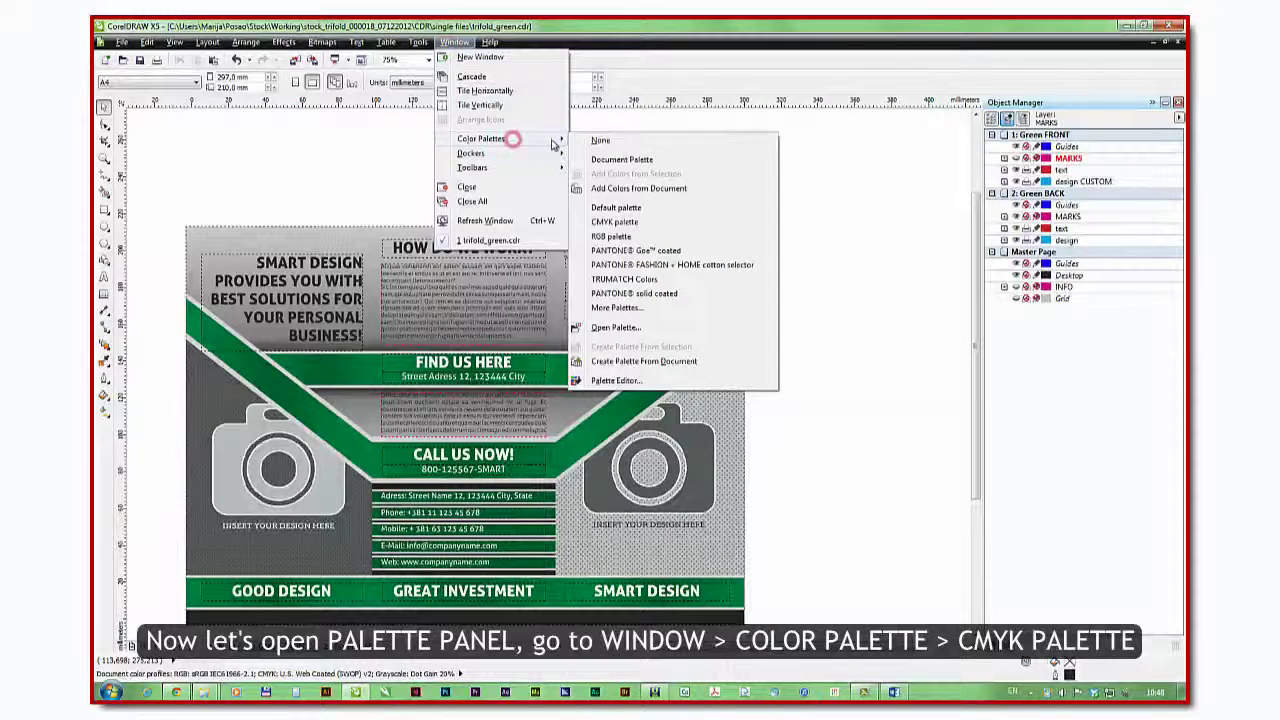
{"action": "left_click", "coordinate": [614, 226]}
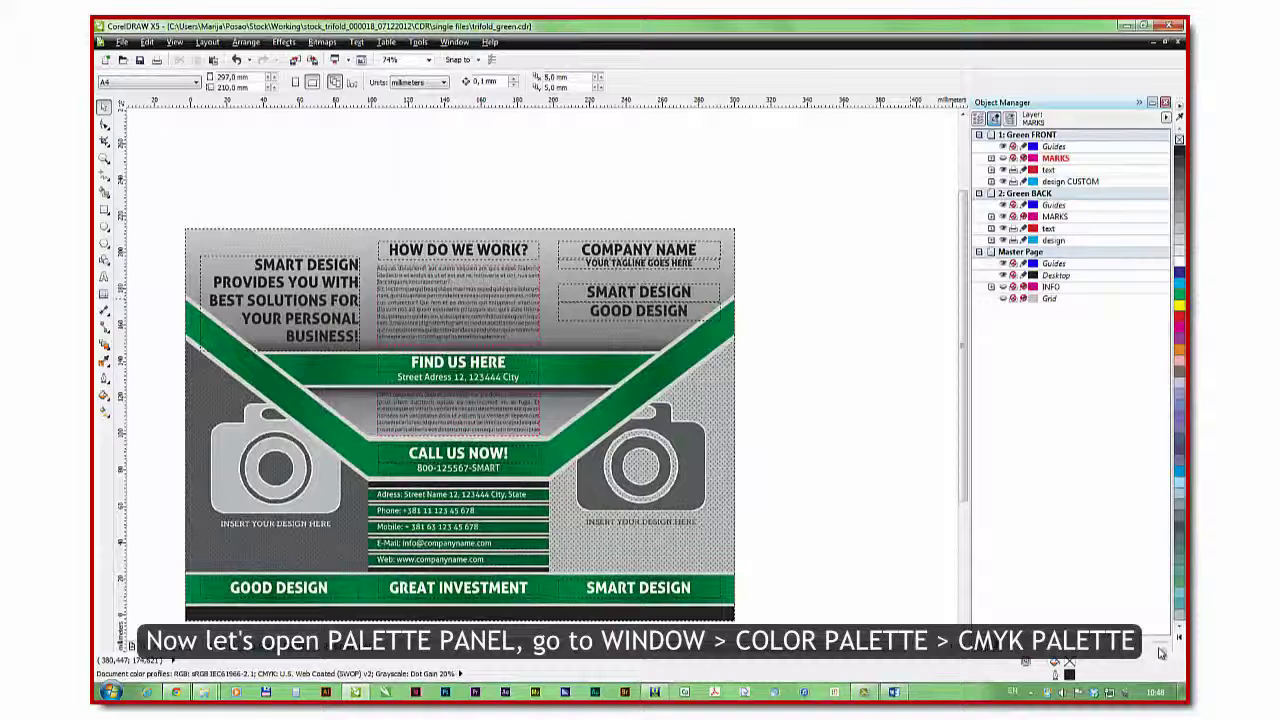
{"action": "left_click", "coordinate": [1180, 642]}
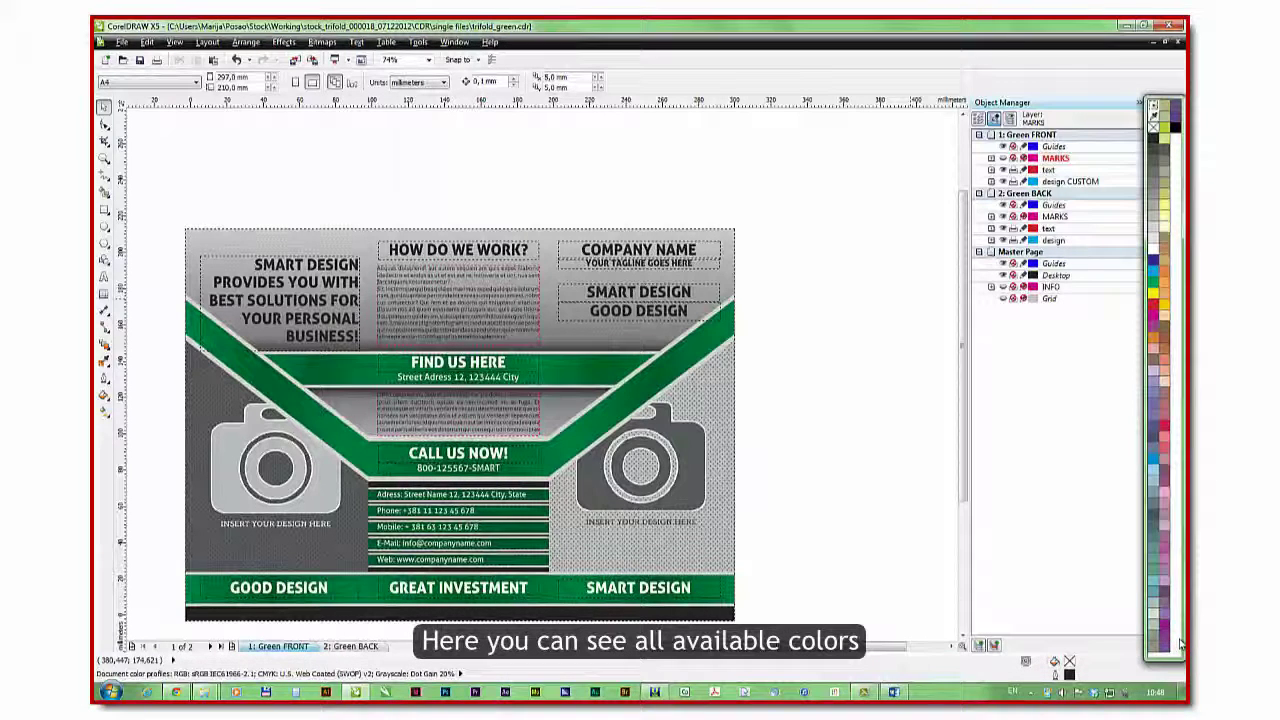
{"action": "left_click", "coordinate": [876, 456]}
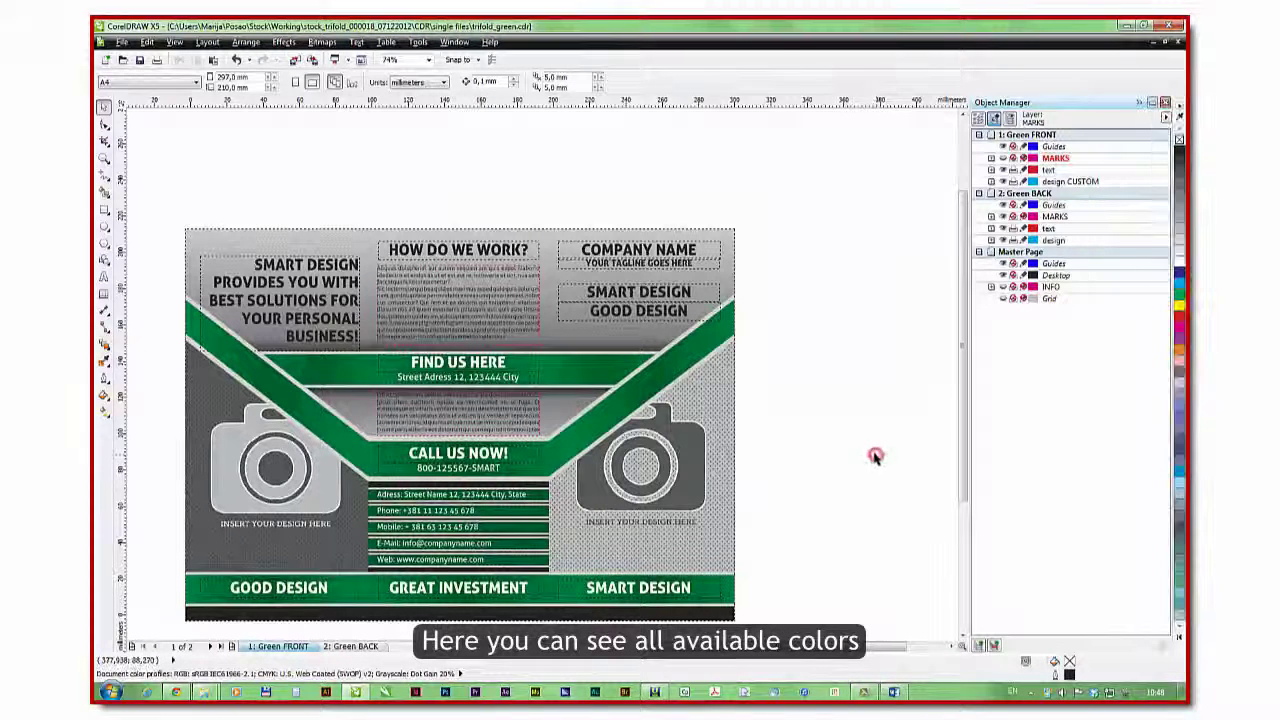
Step: Display the Document Palette and float it in the empty space beside the brochure's front page
{"action": "left_click", "coordinate": [455, 43]}
{"action": "mouse_move", "coordinate": [482, 138]}
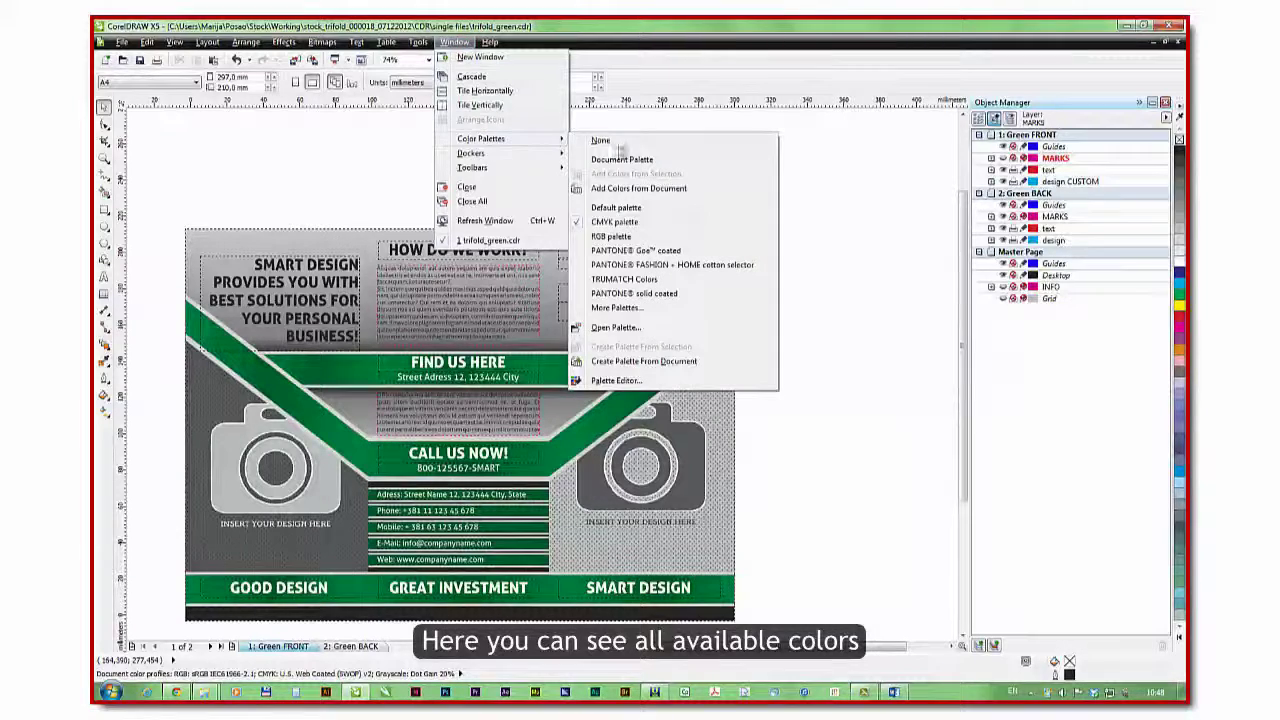
{"action": "left_click", "coordinate": [614, 158]}
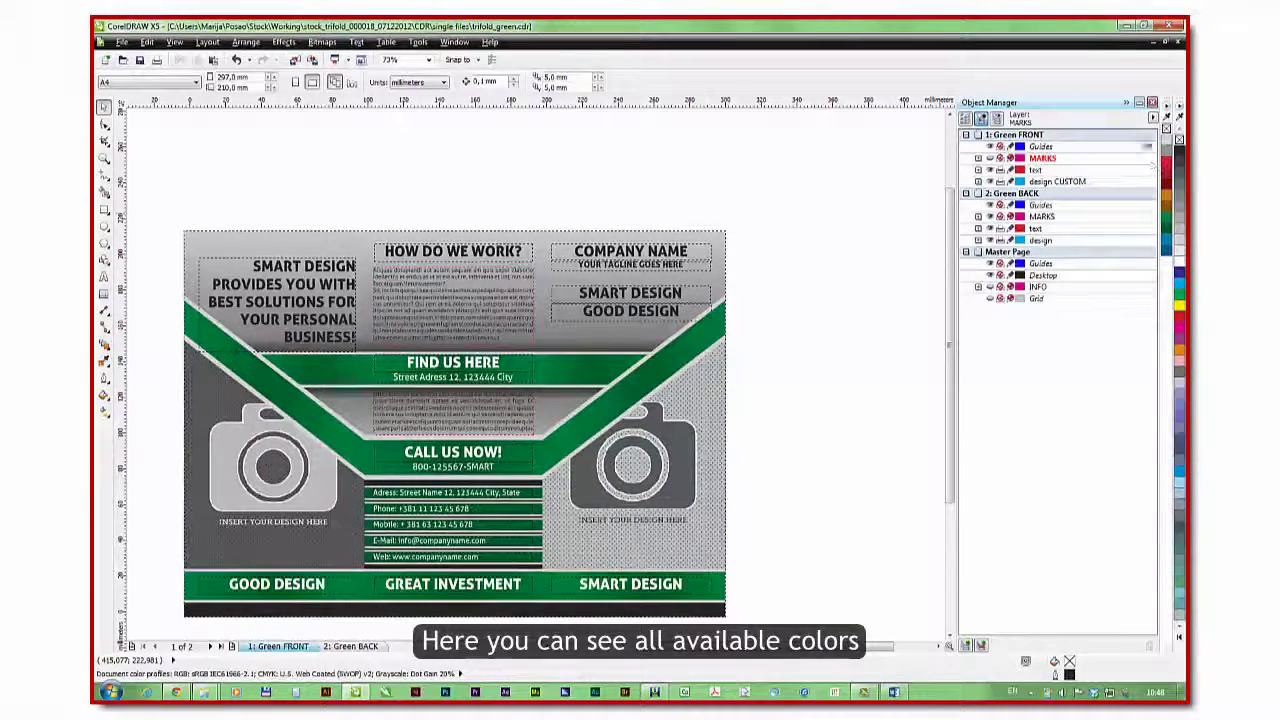
{"action": "left_click_drag", "start_coordinate": [1168, 104], "coordinate": [828, 196]}
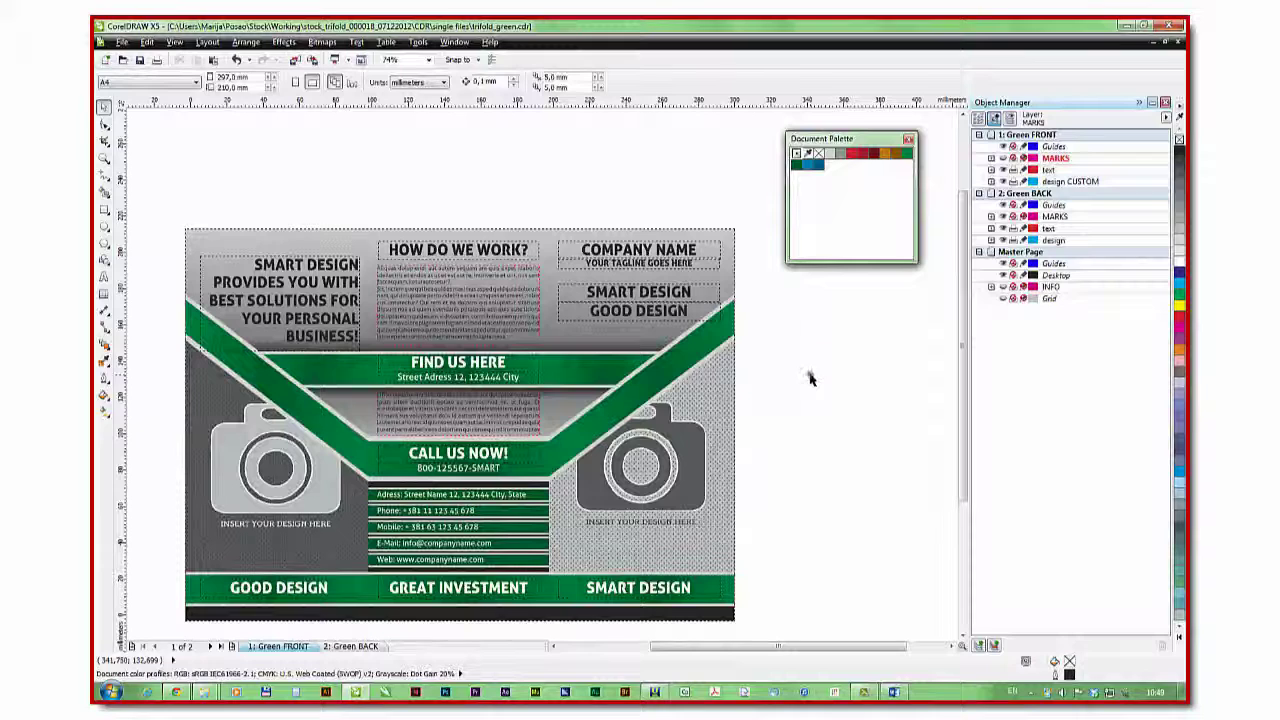
Step: Draw a rectangle about 77 x 62 mm on the design CUSTOM layer, in the empty area beside the brochure
{"action": "left_click", "coordinate": [1070, 181]}
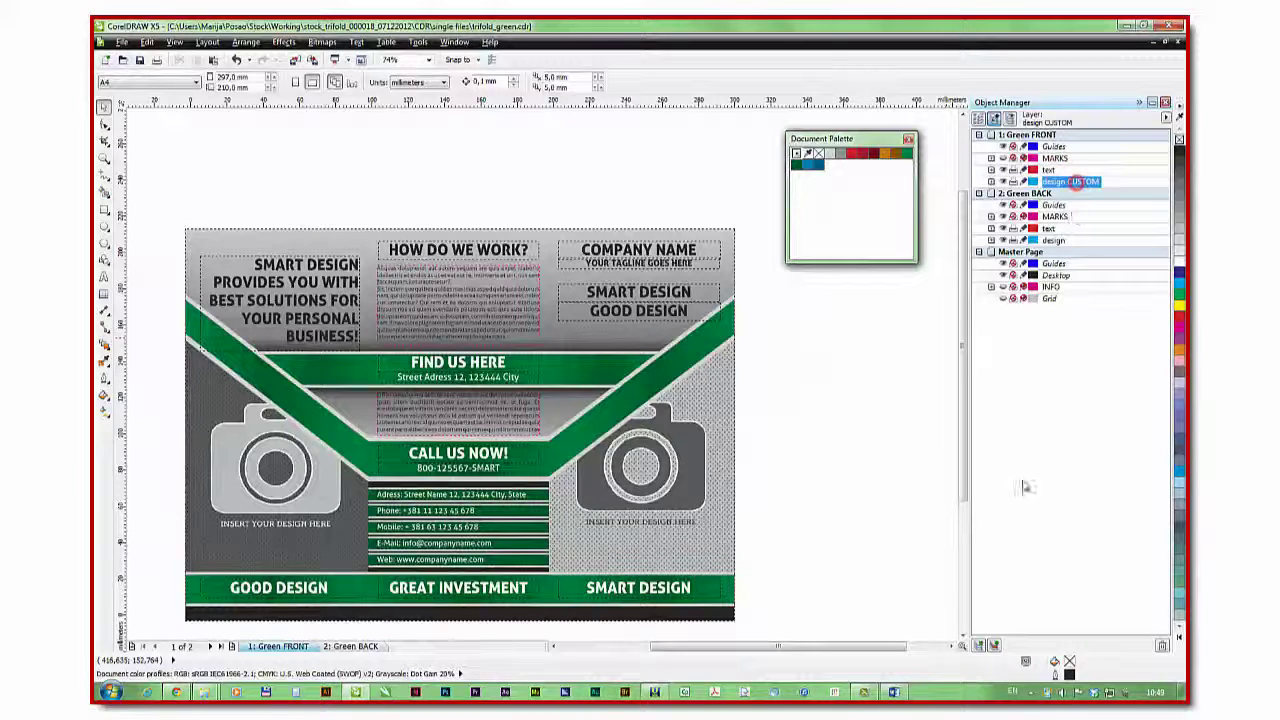
{"action": "left_click", "coordinate": [105, 210]}
{"action": "left_click_drag", "start_coordinate": [762, 299], "coordinate": [910, 420]}
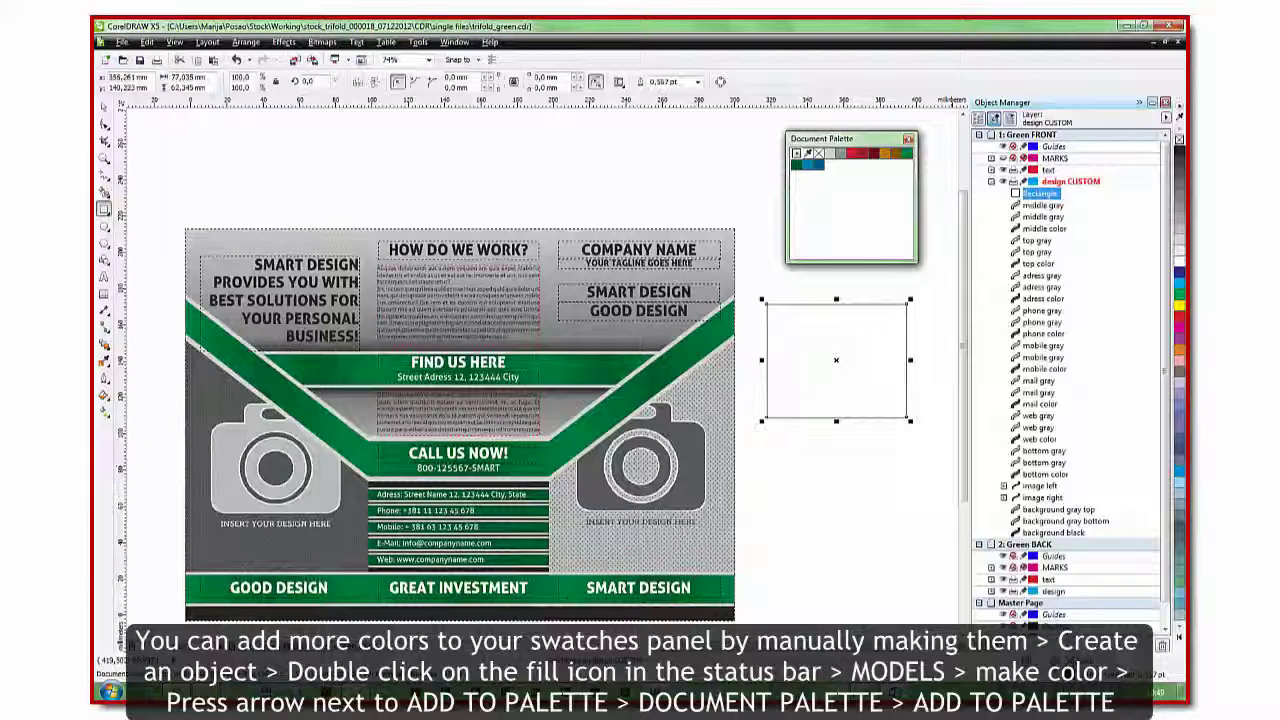
Step: Mix a CMYK uniform fill color of C 50, M 100, Y 0, K 20 for the rectangle
{"action": "key", "text": "shift+F11"}
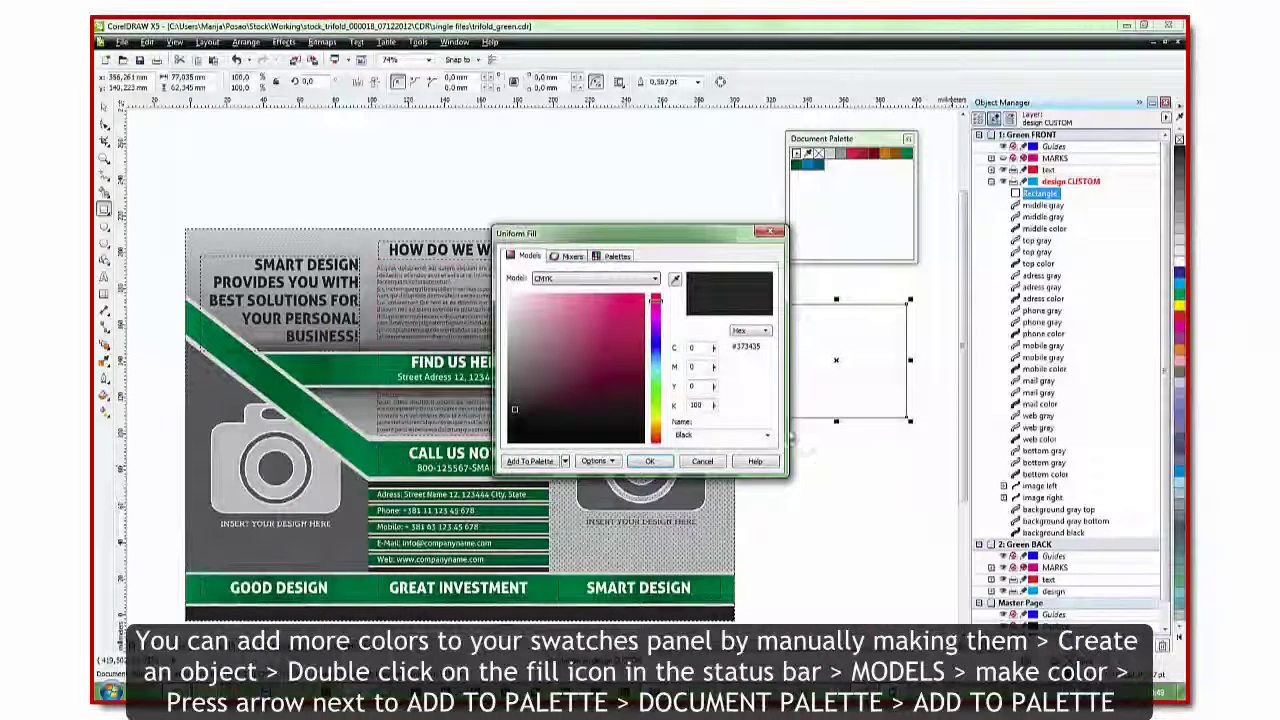
{"action": "left_click", "coordinate": [702, 351]}
{"action": "type", "text": "50"}
{"action": "key", "text": "Tab"}
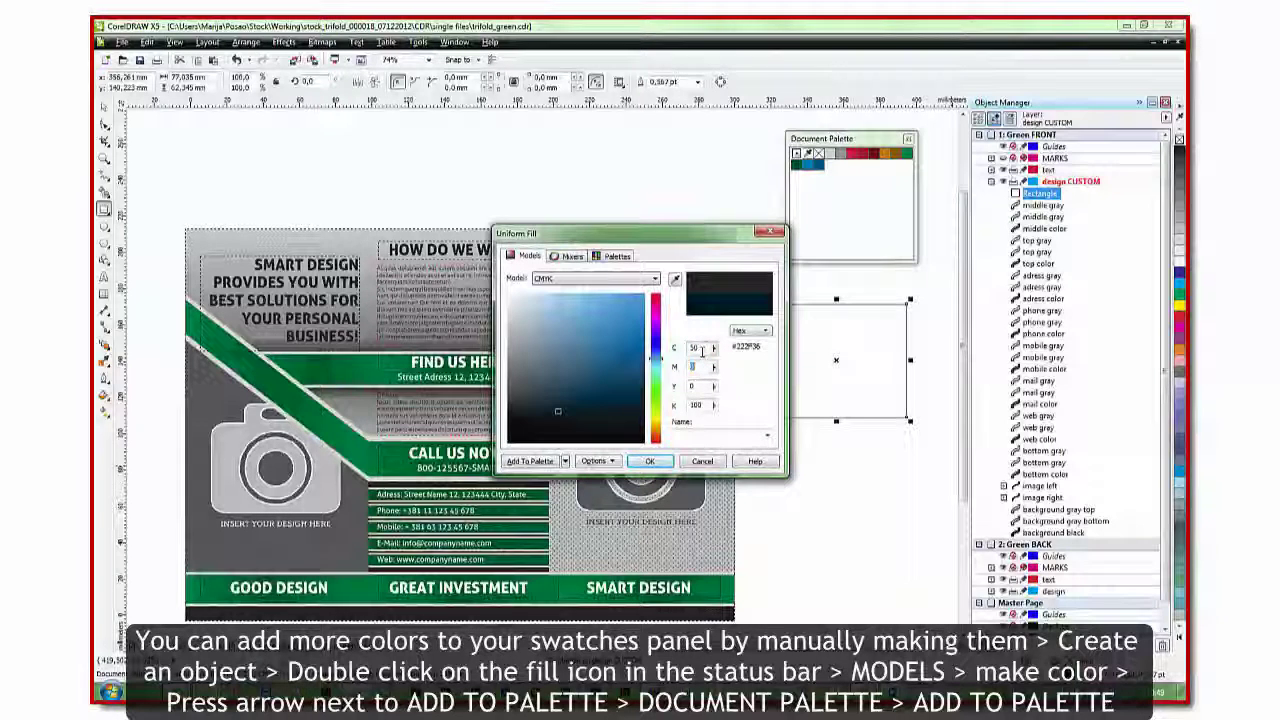
{"action": "type", "text": "100"}
{"action": "key", "text": "Tab"}
{"action": "type", "text": "2"}
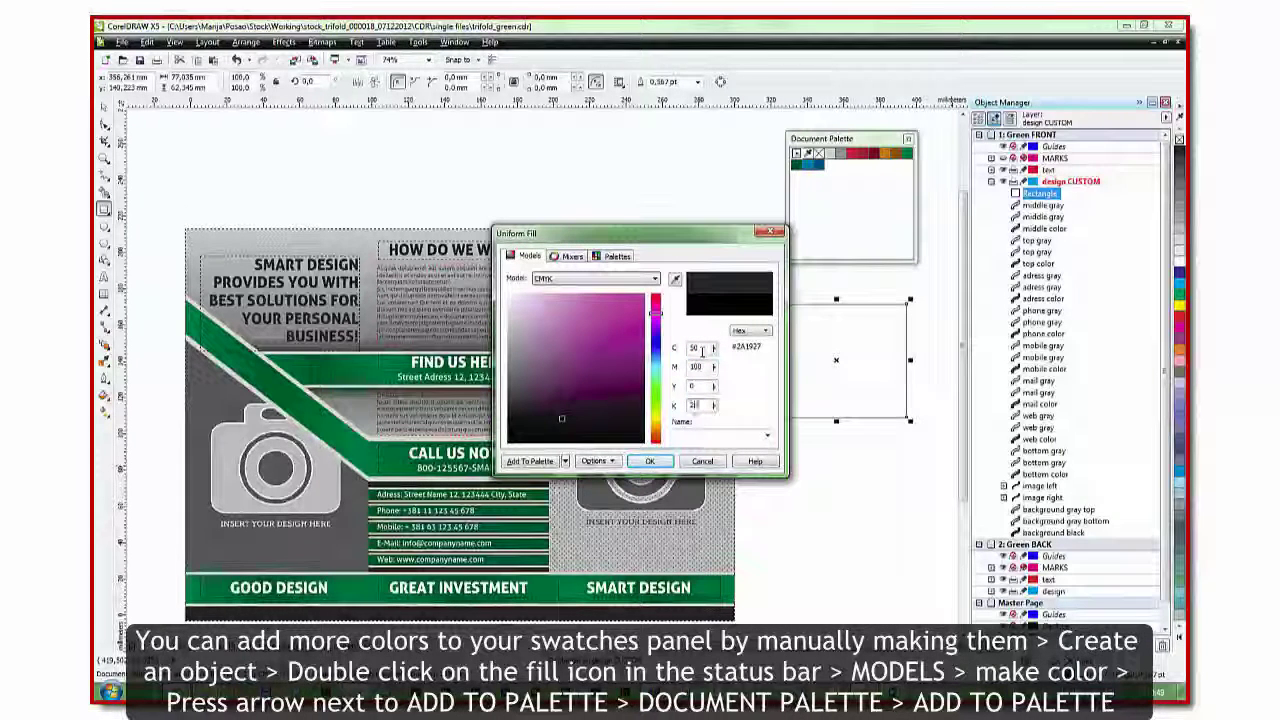
{"action": "type", "text": "0"}
{"action": "key", "text": "Tab"}
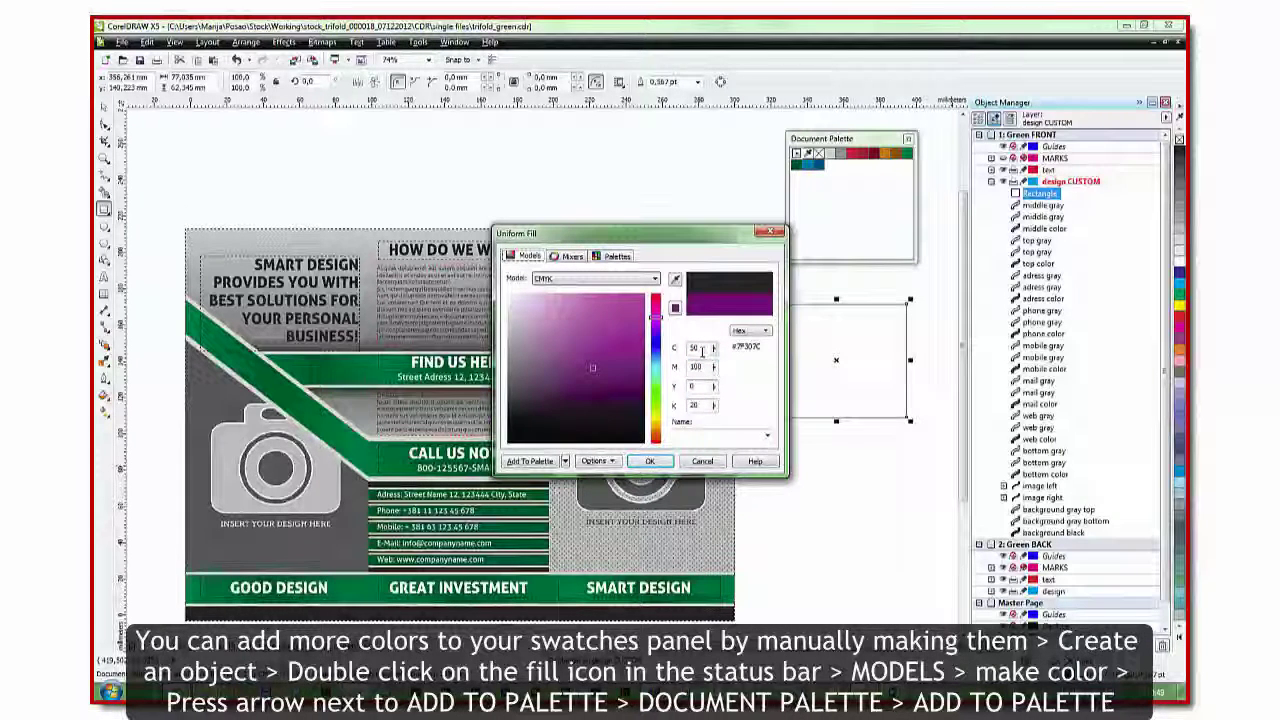
Step: Choose the Document Palette as the destination and add the mixed purple to it
{"action": "left_click", "coordinate": [565, 461]}
{"action": "left_click", "coordinate": [563, 491]}
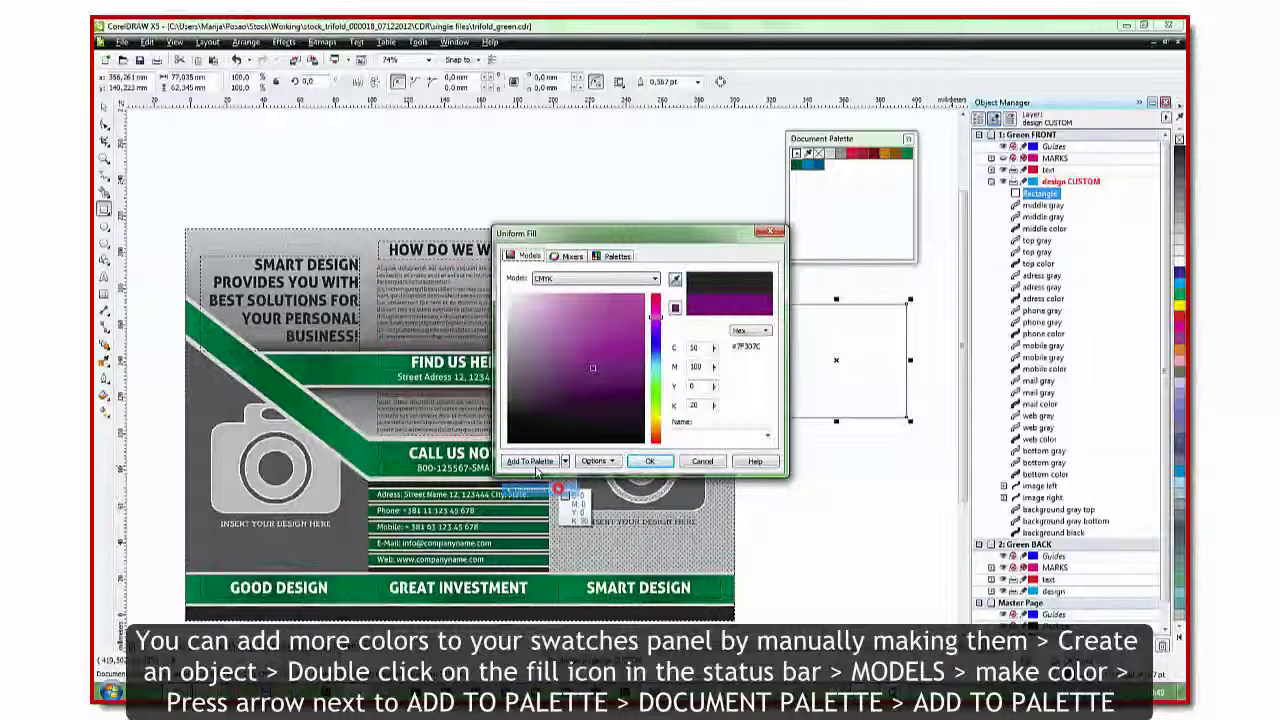
{"action": "left_click", "coordinate": [531, 461]}
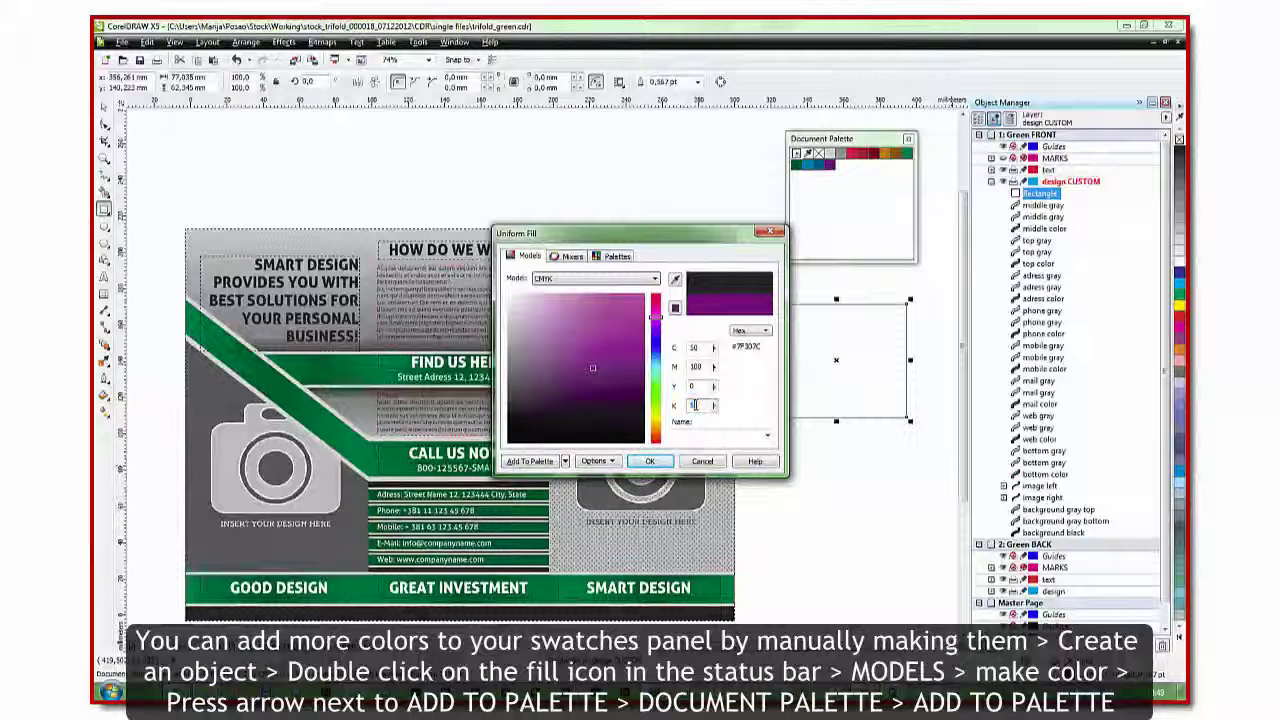
Step: Set the color's K value to 50, add this darker purple to the Document Palette and apply it to the rectangle
{"action": "key", "text": "Tab"}
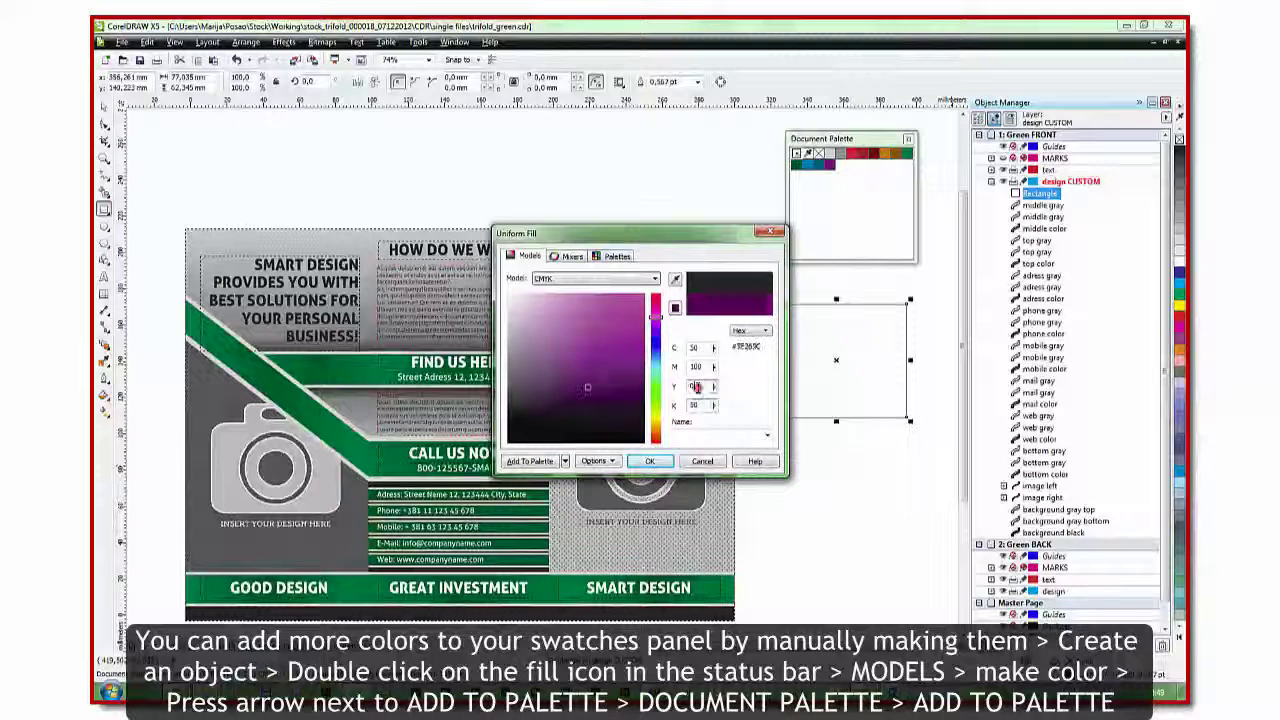
{"action": "left_click", "coordinate": [532, 461]}
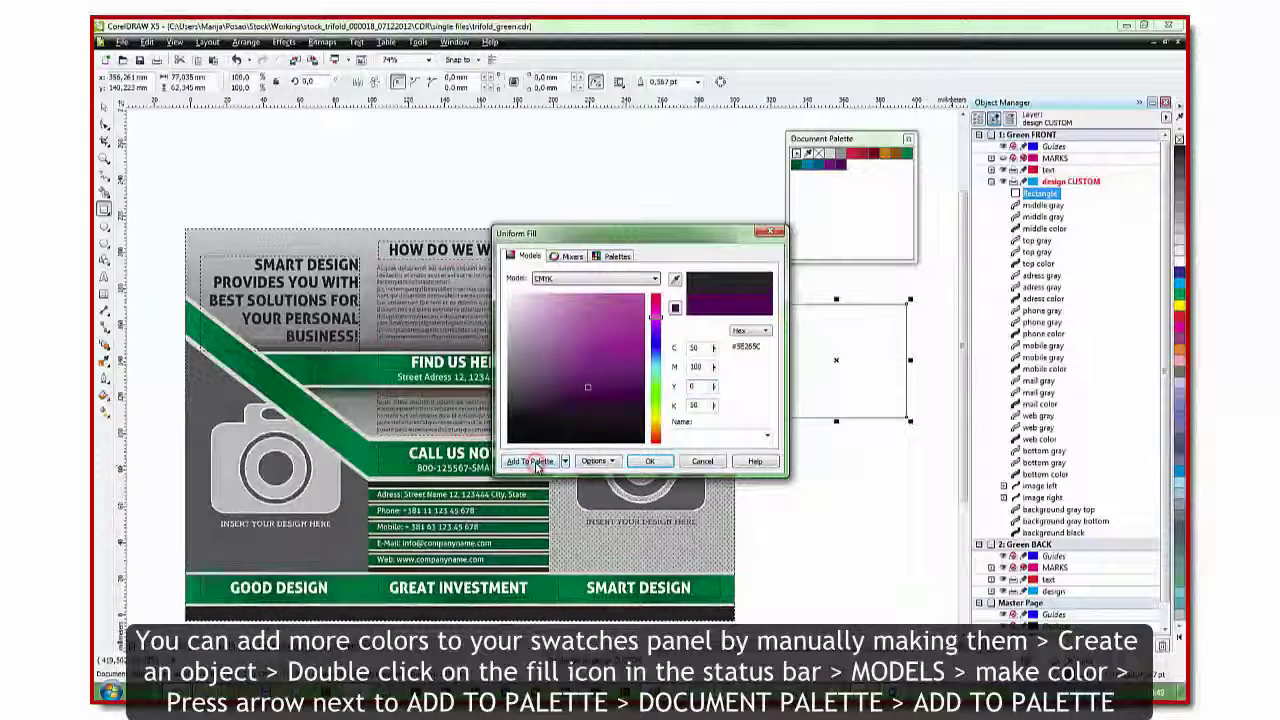
{"action": "left_click", "coordinate": [651, 461]}
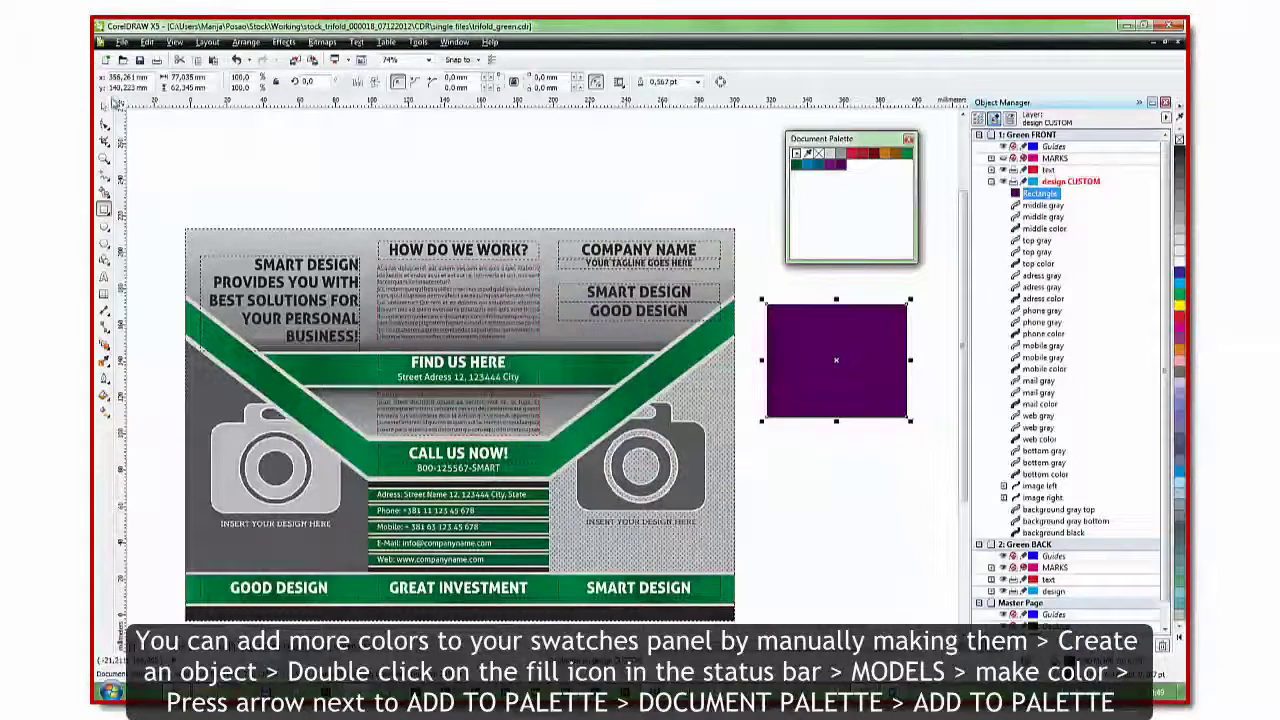
Step: Delete the sample rectangle and fill the address row's color bar with the darker purple from the Document Palette
{"action": "key", "text": "Delete"}
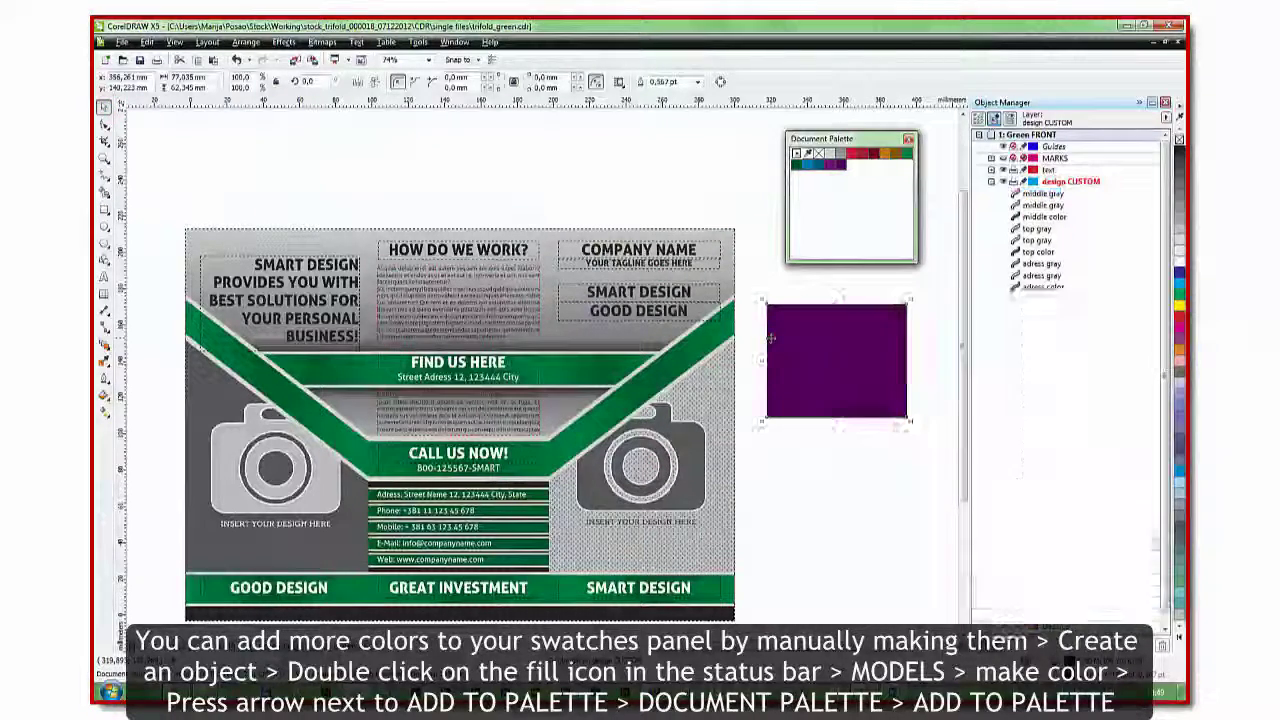
{"action": "left_click", "coordinate": [536, 495]}
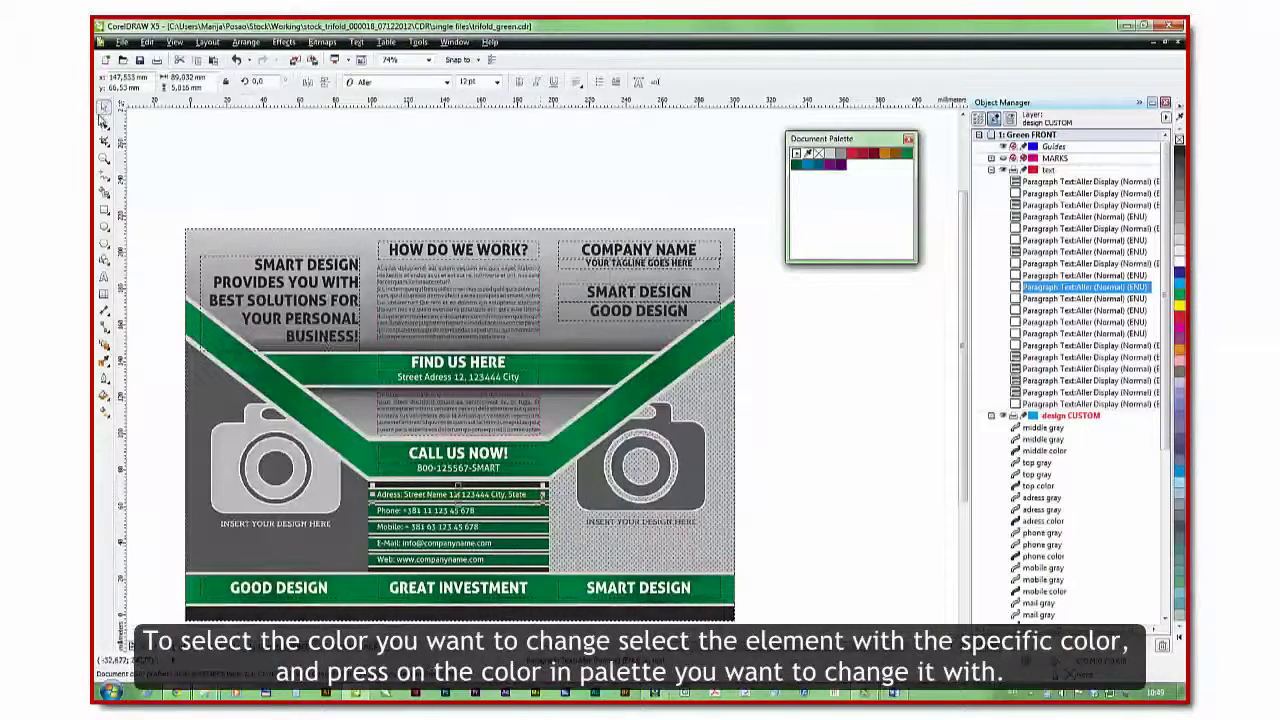
{"action": "left_click", "coordinate": [469, 175]}
{"action": "left_click", "coordinate": [548, 499]}
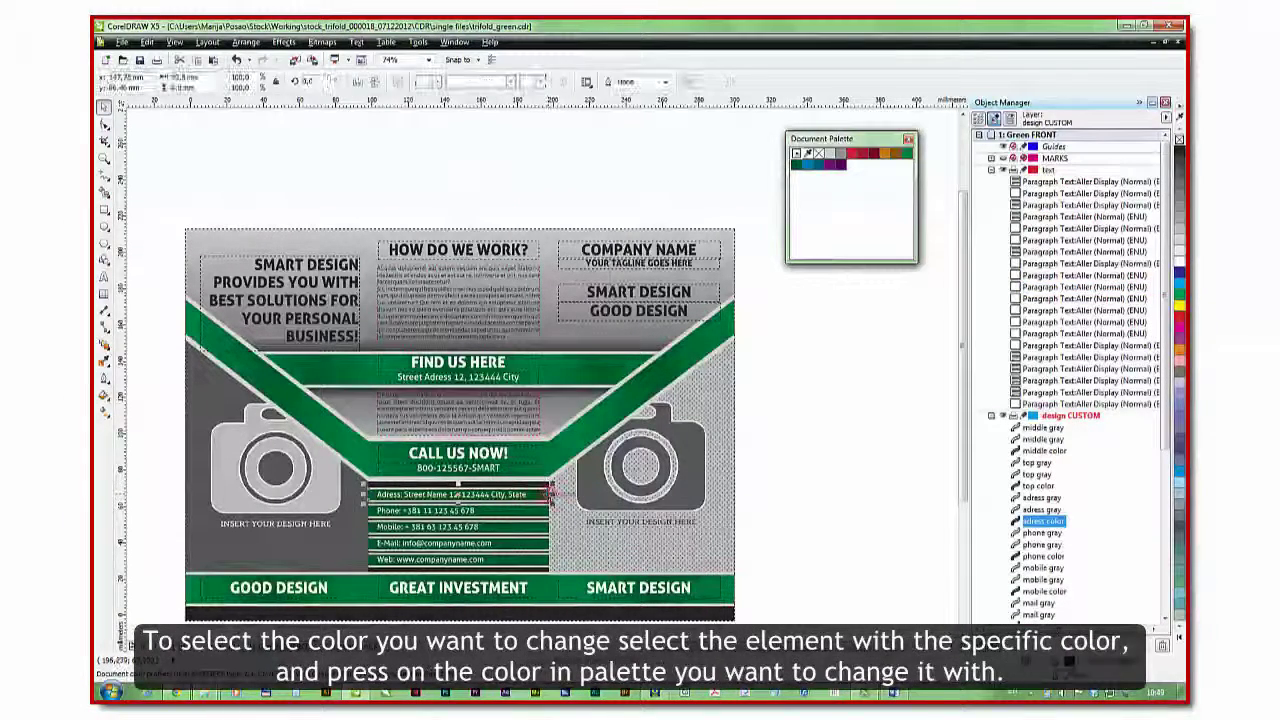
{"action": "left_click", "coordinate": [840, 166]}
{"action": "left_click", "coordinate": [810, 387]}
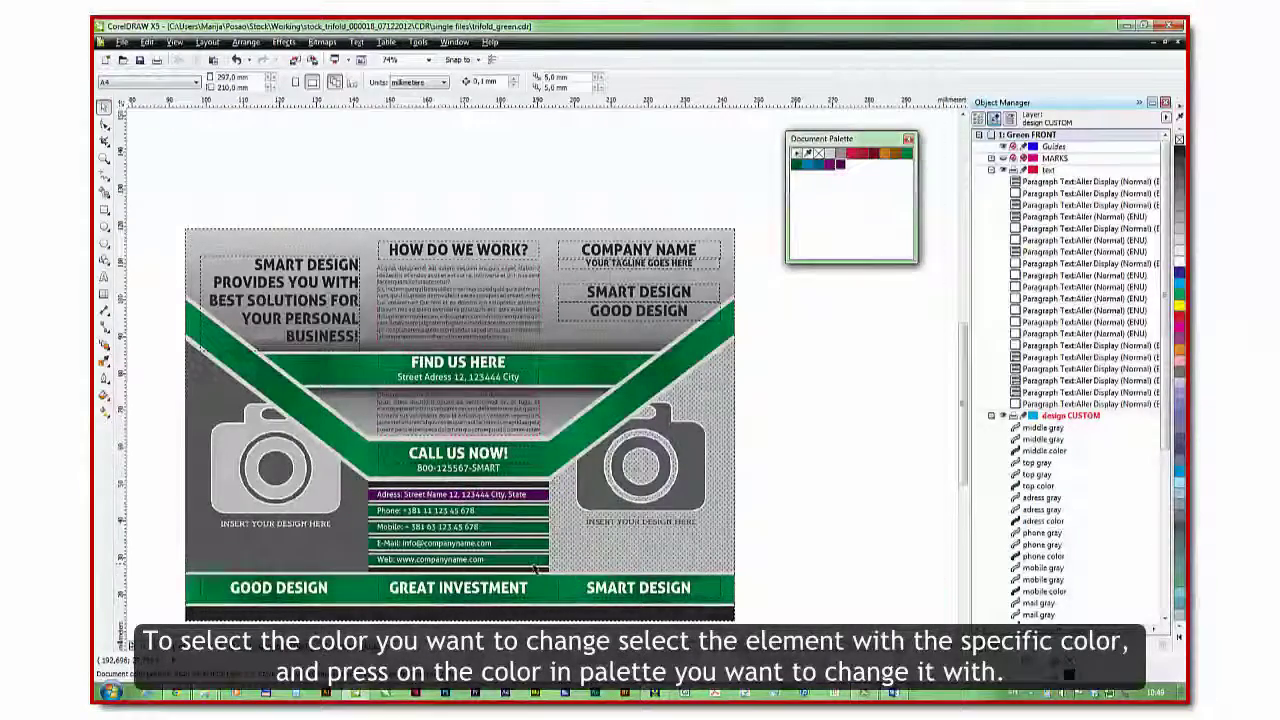
Step: Fill the phone, mobile, e-mail and web color bars with the darker purple from the Document Palette
{"action": "scroll", "coordinate": [535, 568], "scroll_direction": "up", "scroll_amount": 3}
{"action": "left_click", "coordinate": [558, 458]}
{"action": "left_click", "coordinate": [558, 492], "text": "shift"}
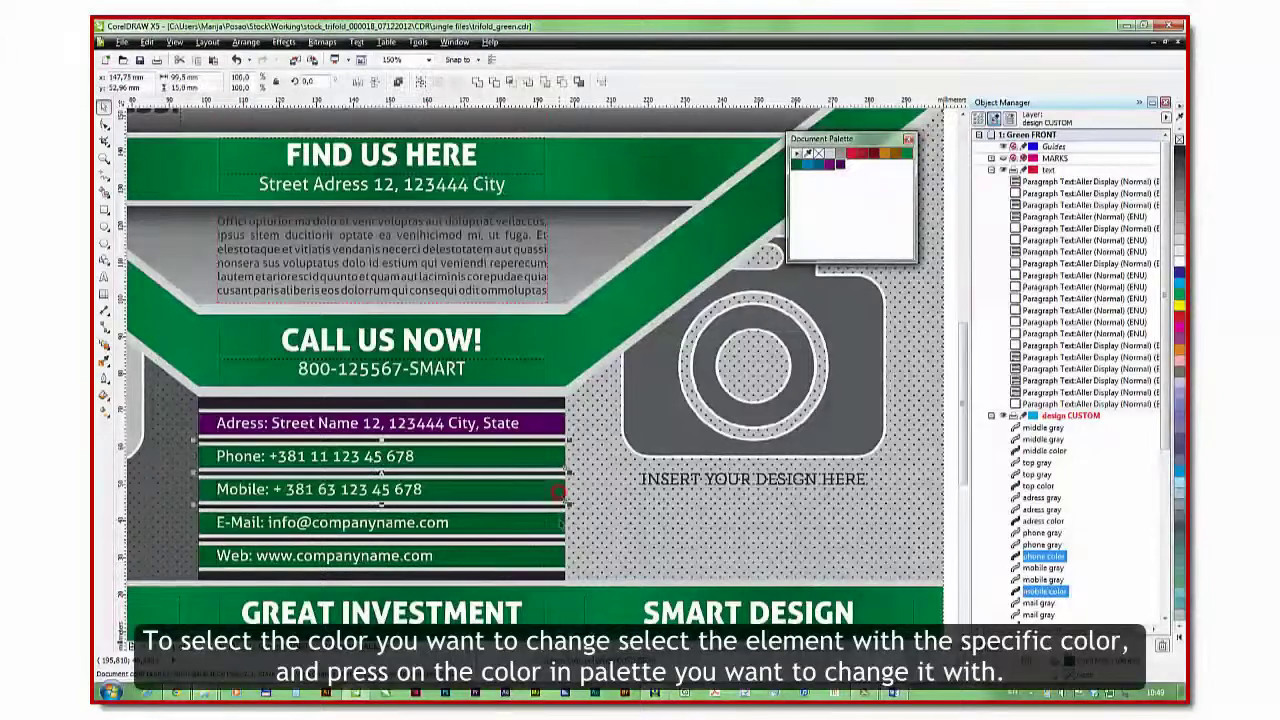
{"action": "left_click", "coordinate": [557, 520], "text": "shift"}
{"action": "left_click", "coordinate": [840, 165]}
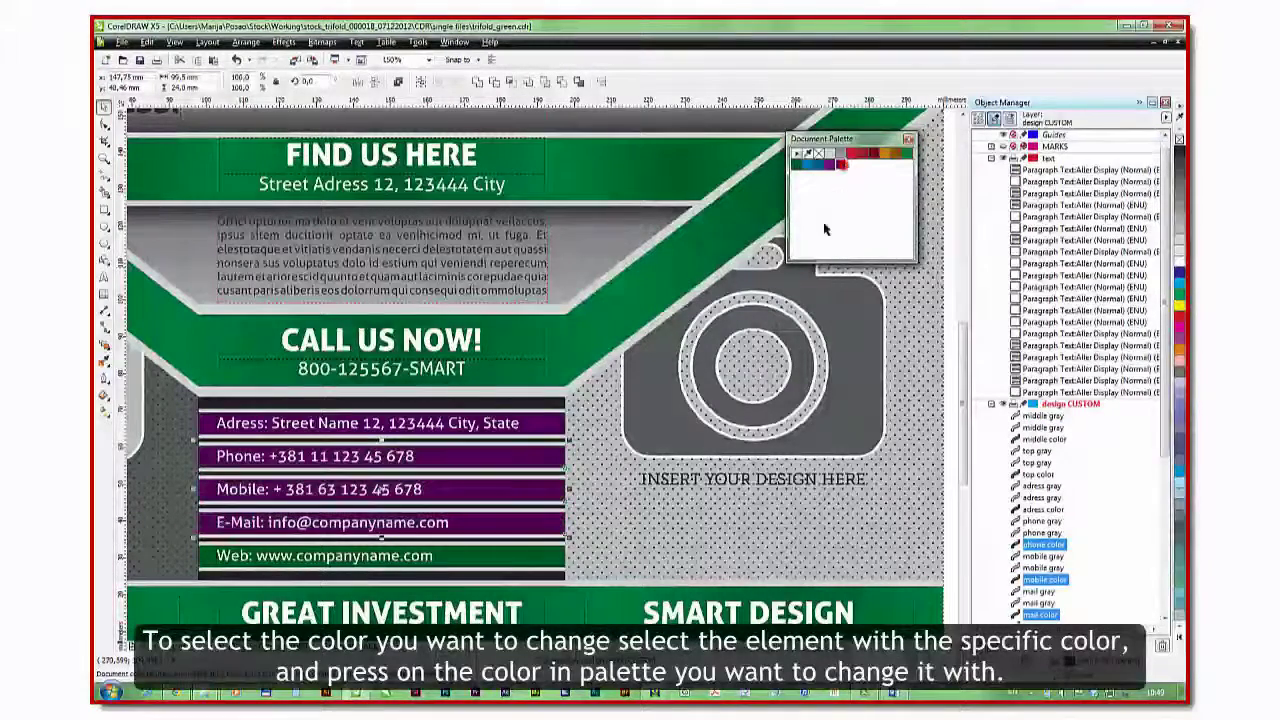
{"action": "left_click", "coordinate": [380, 556]}
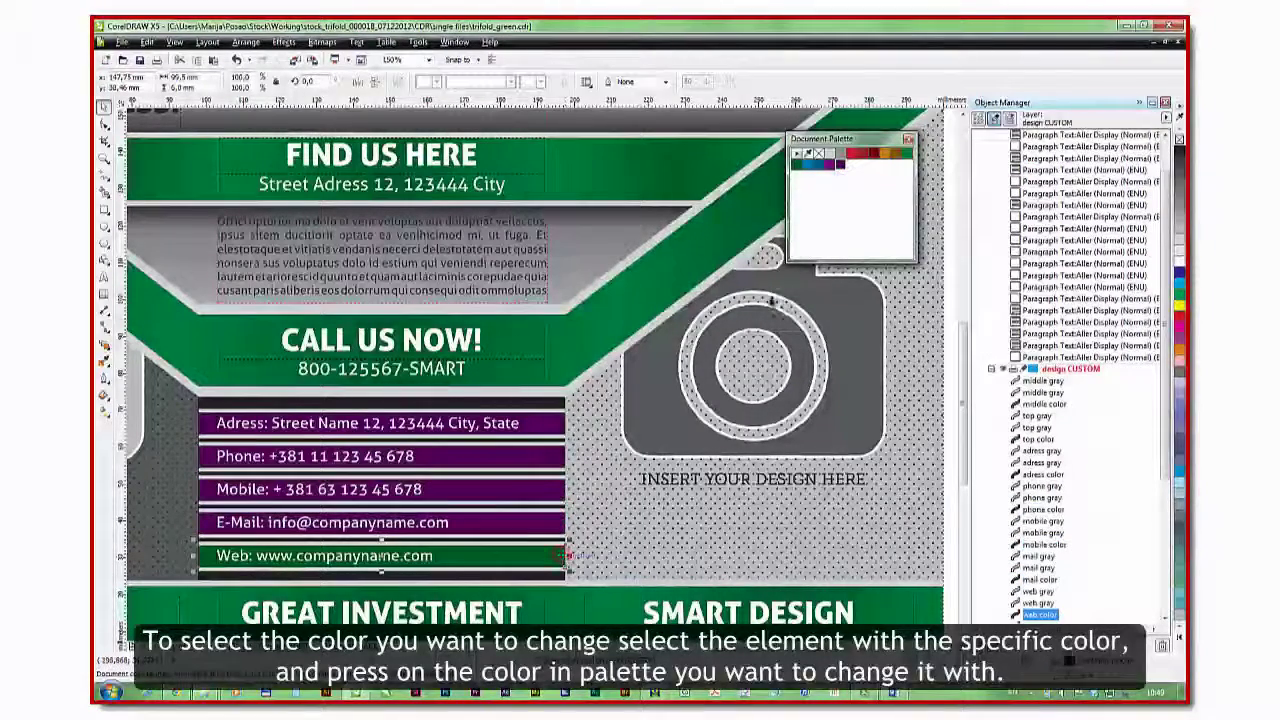
{"action": "left_click", "coordinate": [840, 165]}
{"action": "scroll", "coordinate": [556, 473], "scroll_direction": "down", "scroll_amount": 1}
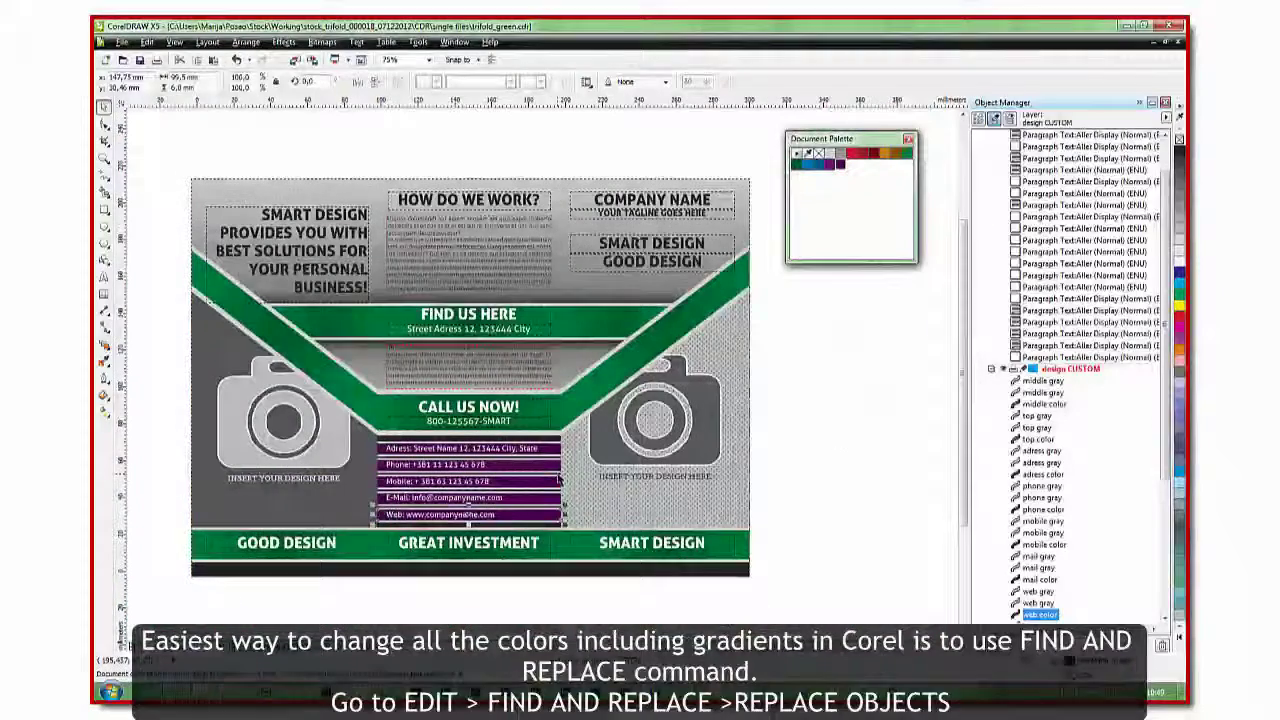
{"action": "left_click", "coordinate": [834, 434]}
Step: Start the Replace Wizard for replacing a color and sample the lighter green from the Document Palette as the color to find
{"action": "left_click", "coordinate": [133, 42]}
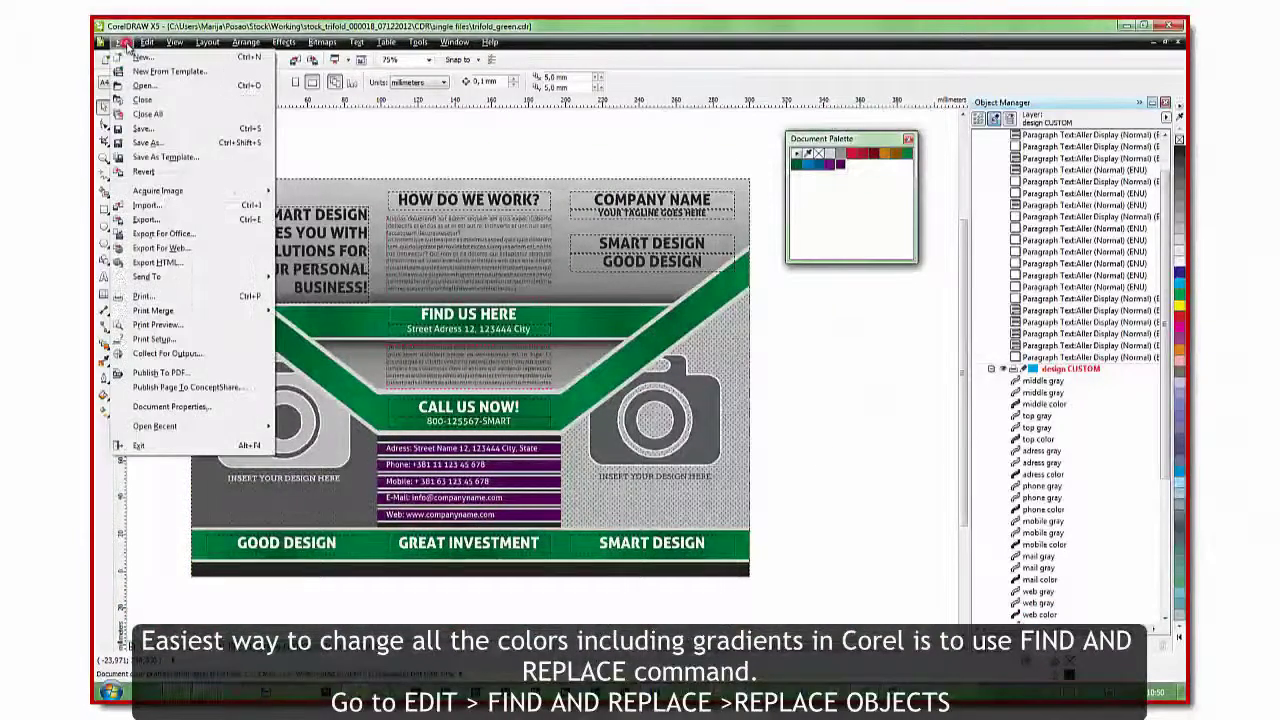
{"action": "mouse_move", "coordinate": [147, 42]}
{"action": "mouse_move", "coordinate": [186, 336]}
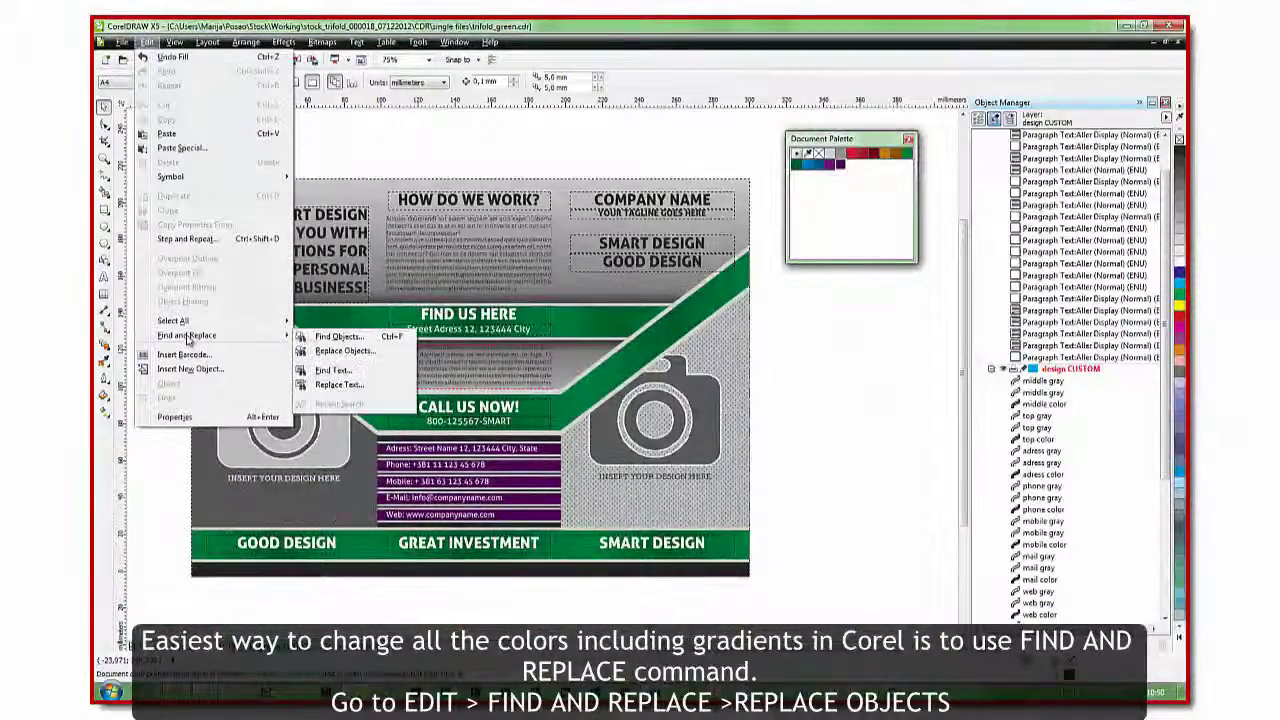
{"action": "left_click", "coordinate": [322, 350]}
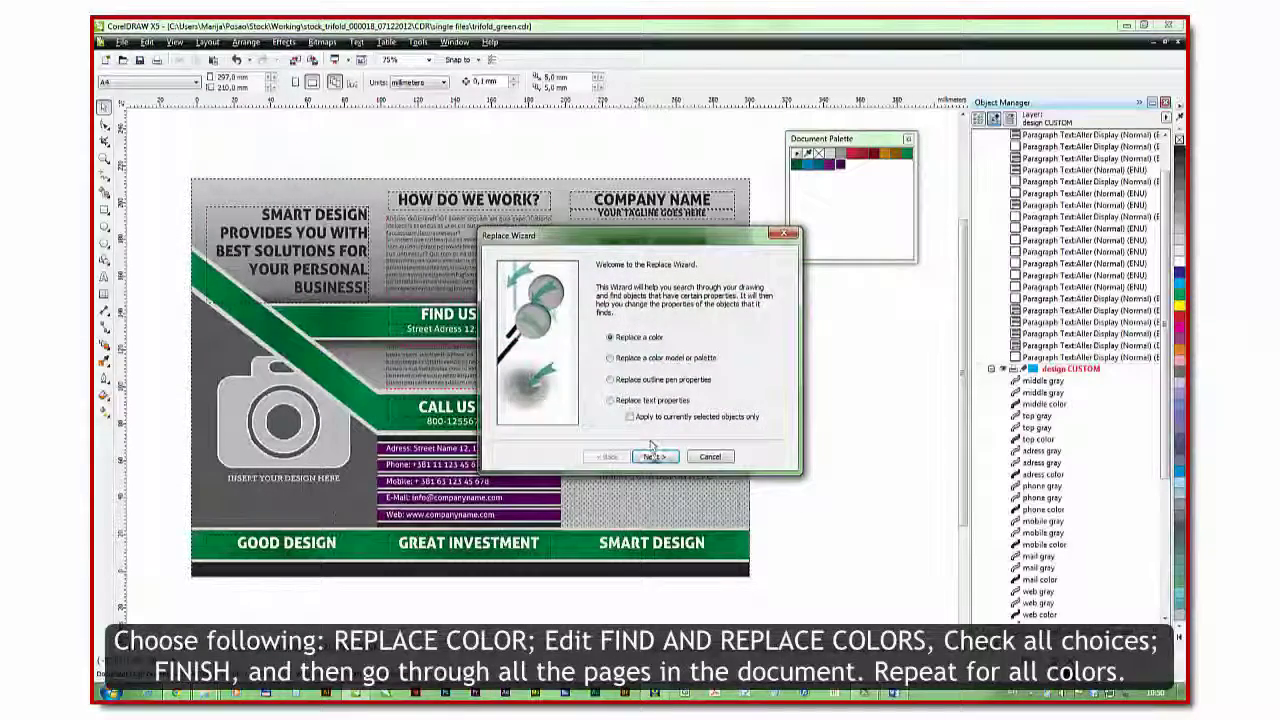
{"action": "left_click", "coordinate": [654, 456]}
{"action": "left_click", "coordinate": [690, 299]}
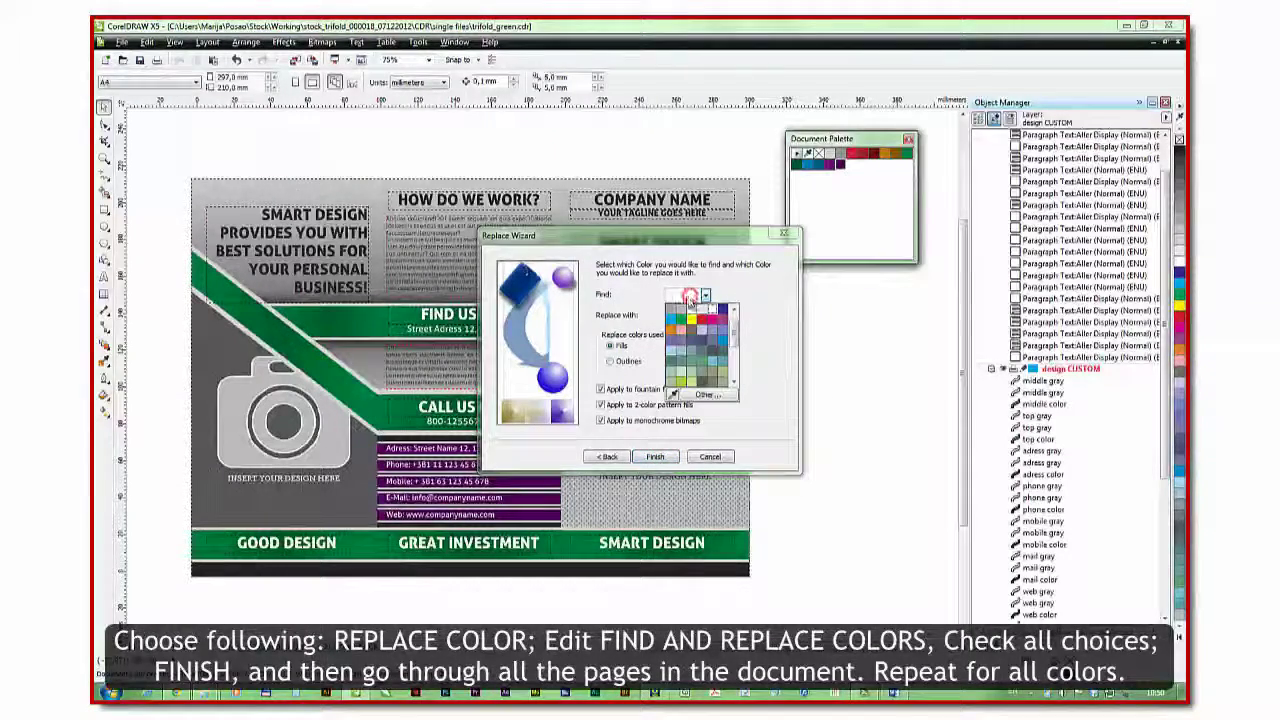
{"action": "left_click", "coordinate": [674, 395]}
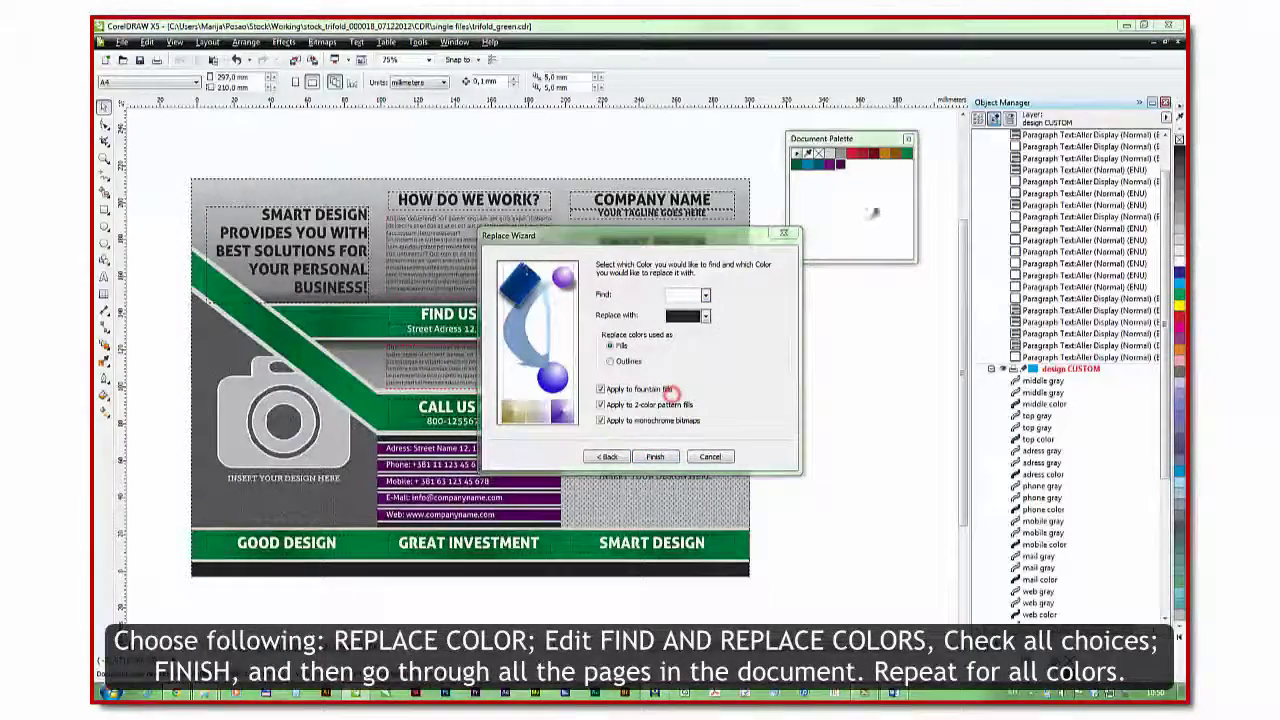
{"action": "left_click", "coordinate": [907, 152]}
Step: Sample the purple C50 M100 Y0 K20 as the replacement color for fills and finish the wizard
{"action": "left_click", "coordinate": [688, 316]}
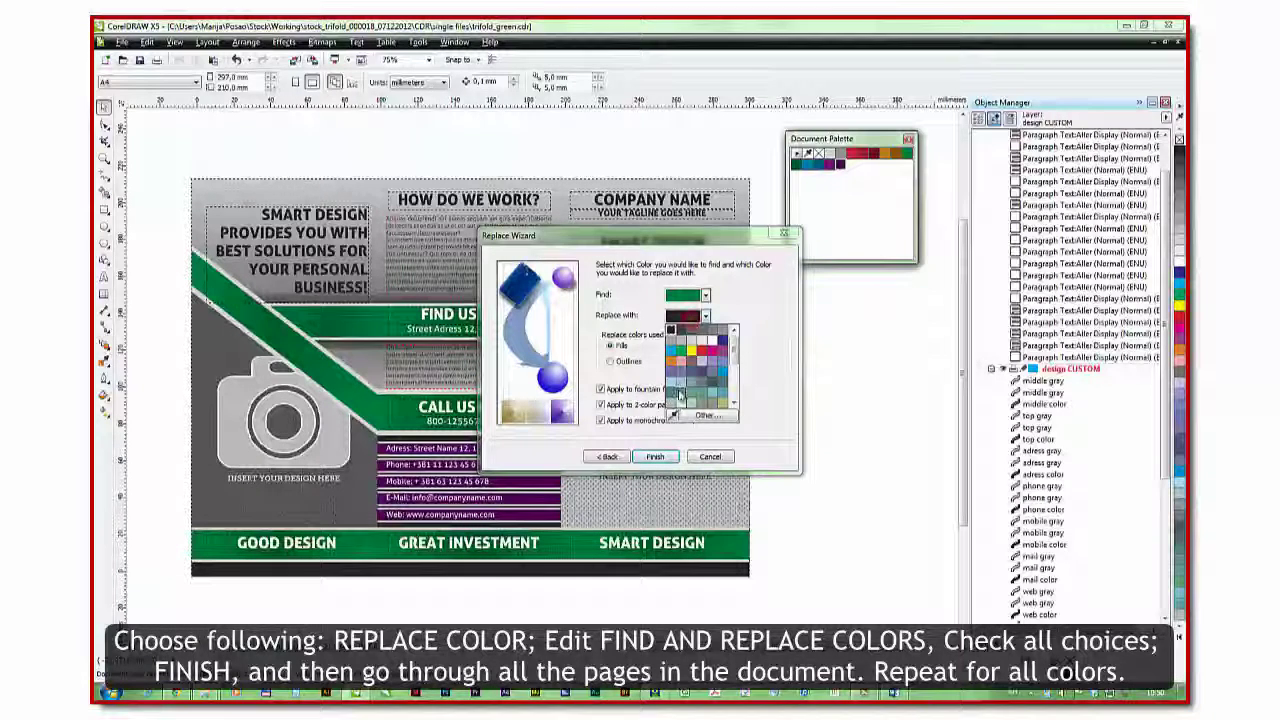
{"action": "left_click", "coordinate": [676, 418]}
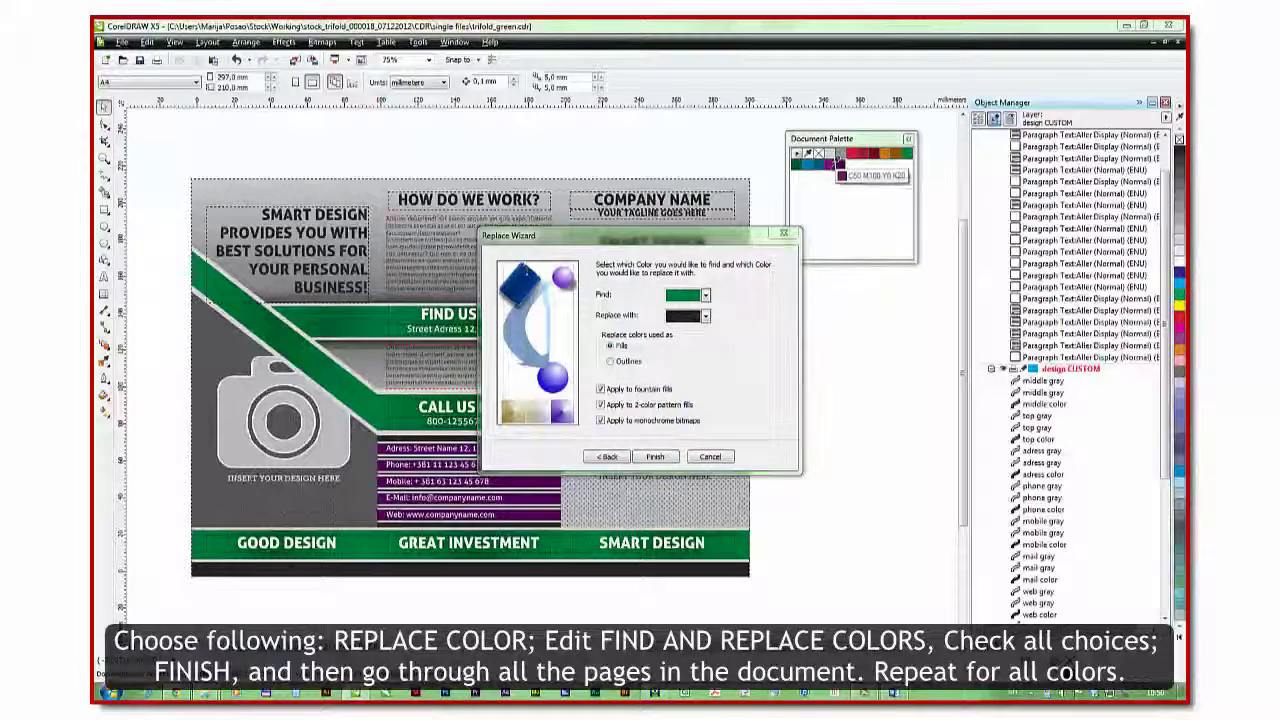
{"action": "left_click", "coordinate": [836, 165]}
{"action": "left_click", "coordinate": [653, 458]}
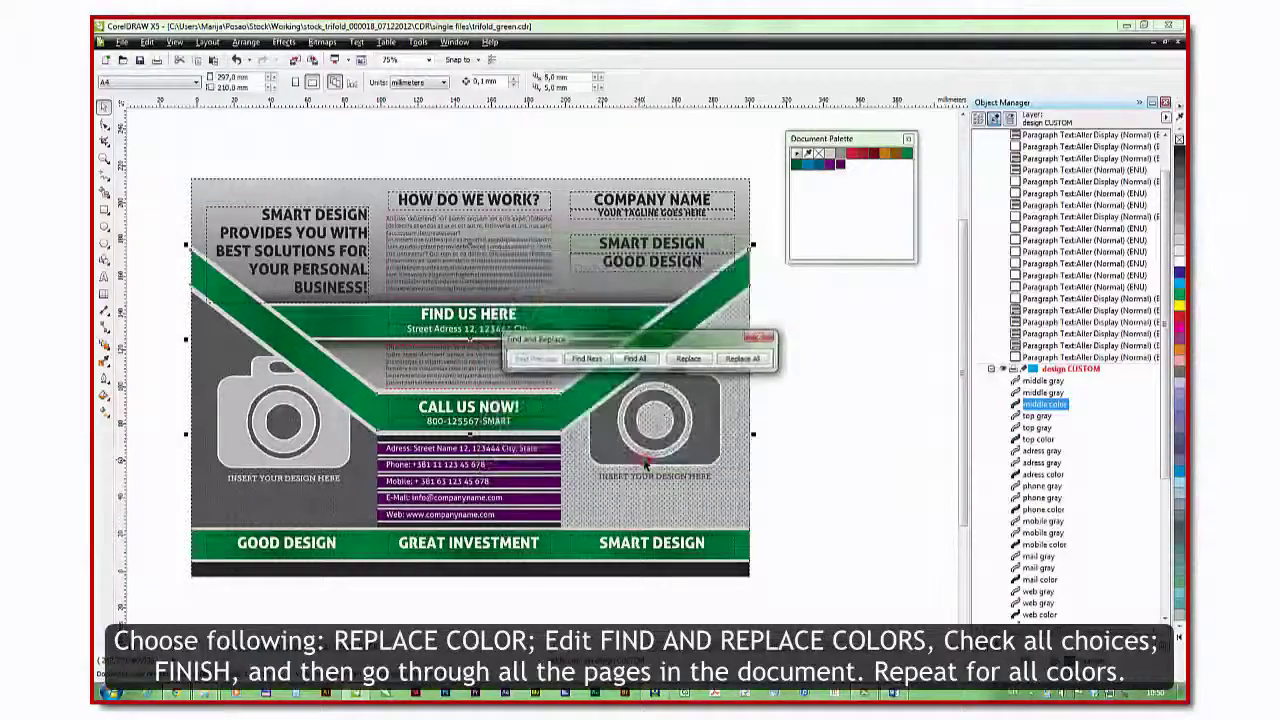
Step: Replace all occurrences of the lighter green on the Green FRONT and Green BACK pages
{"action": "left_click", "coordinate": [743, 358]}
{"action": "left_click", "coordinate": [722, 385]}
{"action": "left_click", "coordinate": [372, 652]}
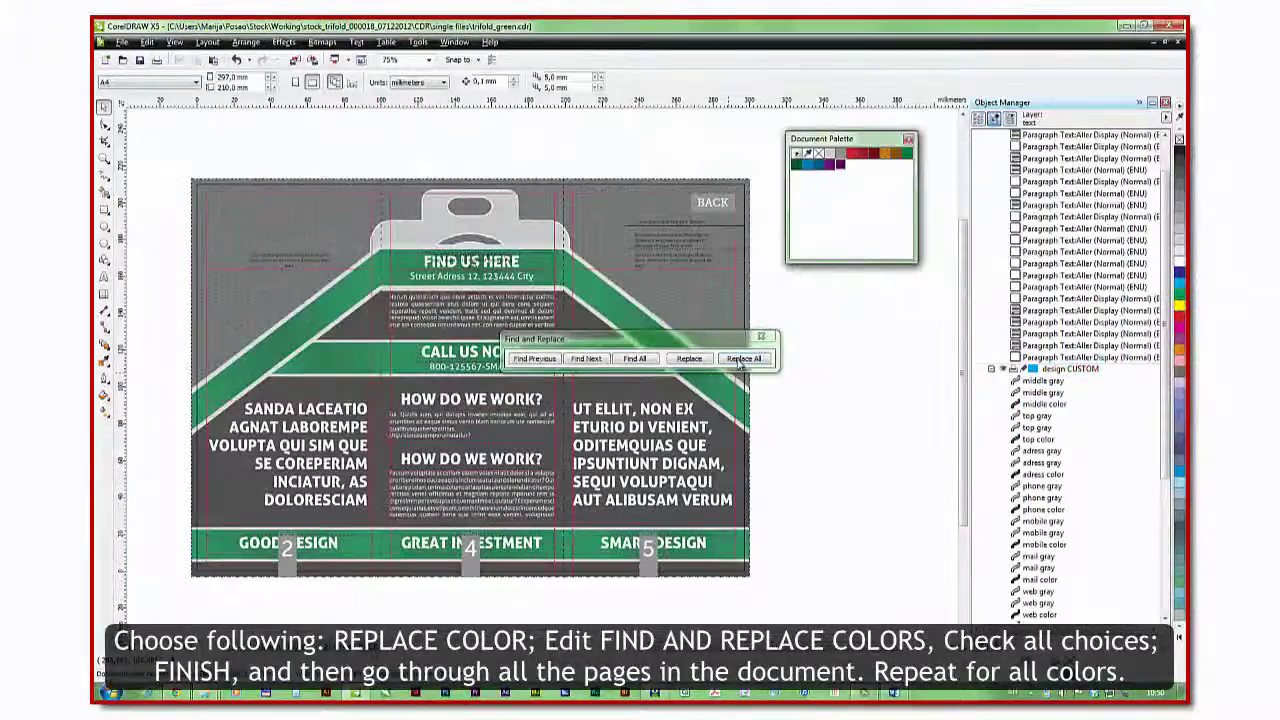
{"action": "left_click", "coordinate": [743, 358]}
{"action": "left_click", "coordinate": [722, 386]}
{"action": "left_click", "coordinate": [836, 486]}
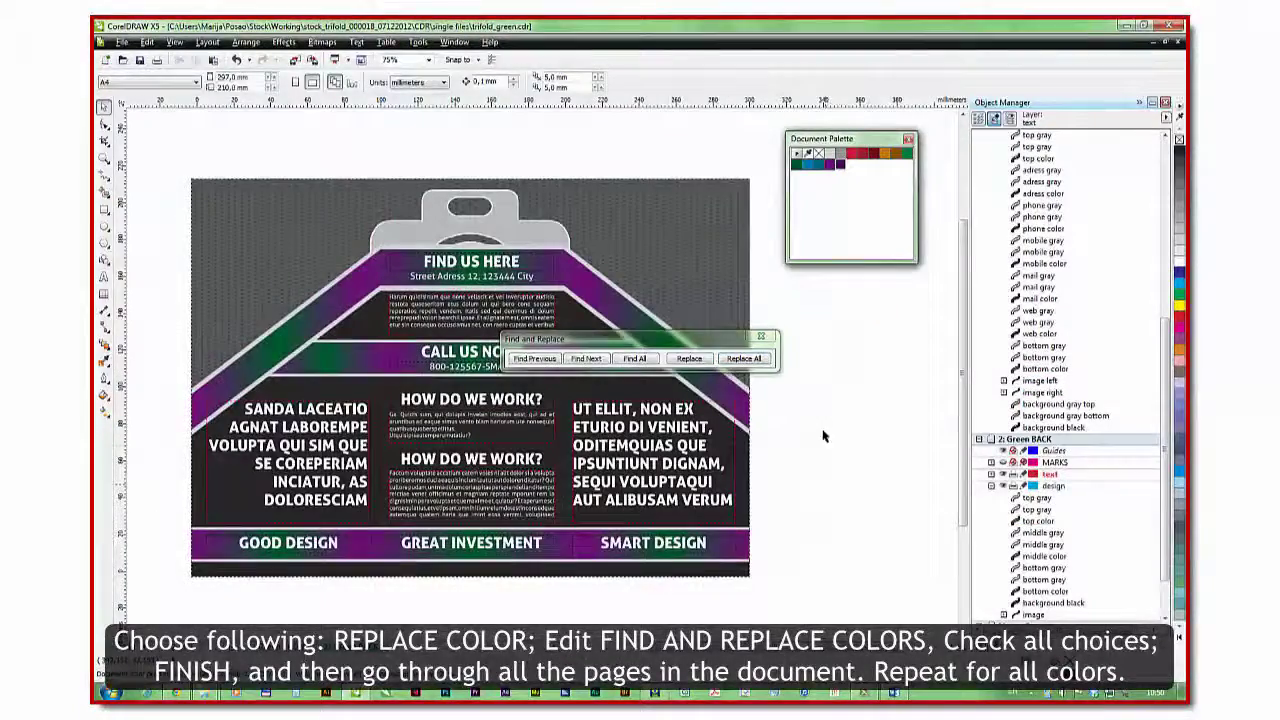
{"action": "left_click", "coordinate": [761, 336]}
Step: Start another color replacement and sample the darker green from the Document Palette as the color to find
{"action": "left_click", "coordinate": [147, 42]}
{"action": "mouse_move", "coordinate": [190, 335]}
{"action": "left_click", "coordinate": [343, 350]}
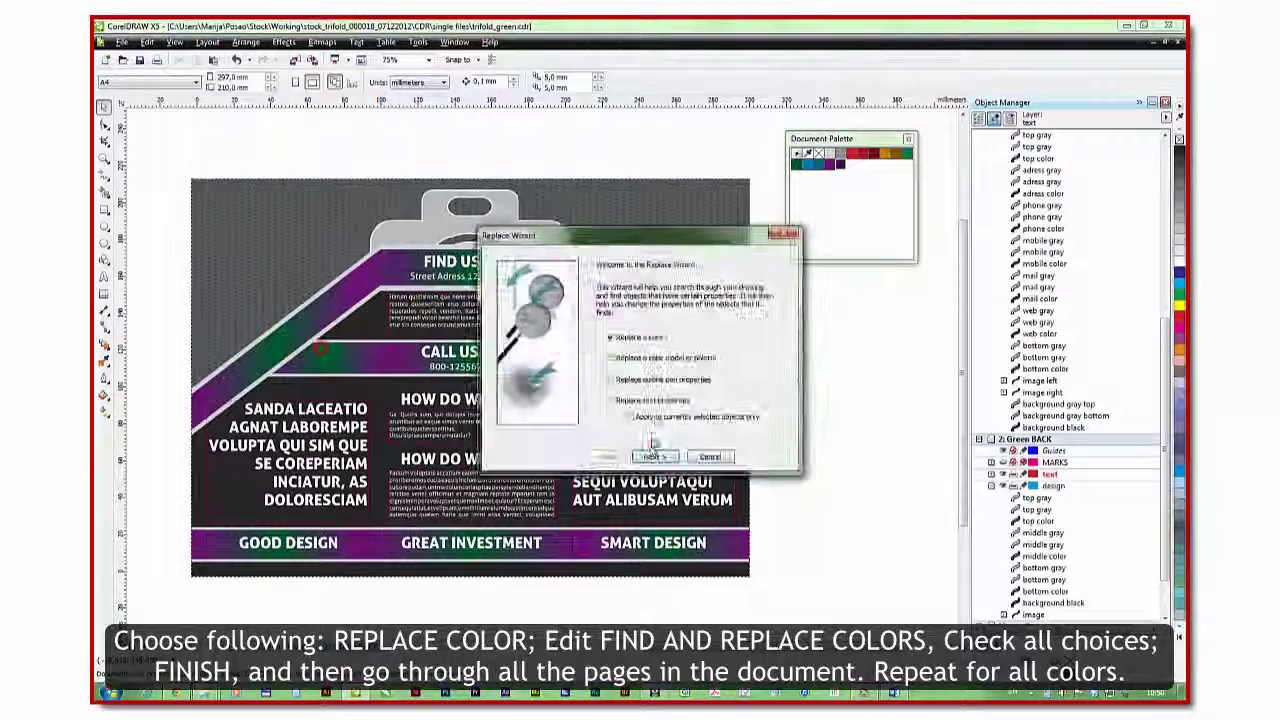
{"action": "left_click", "coordinate": [654, 456]}
{"action": "left_click", "coordinate": [705, 295]}
{"action": "left_click", "coordinate": [684, 302]}
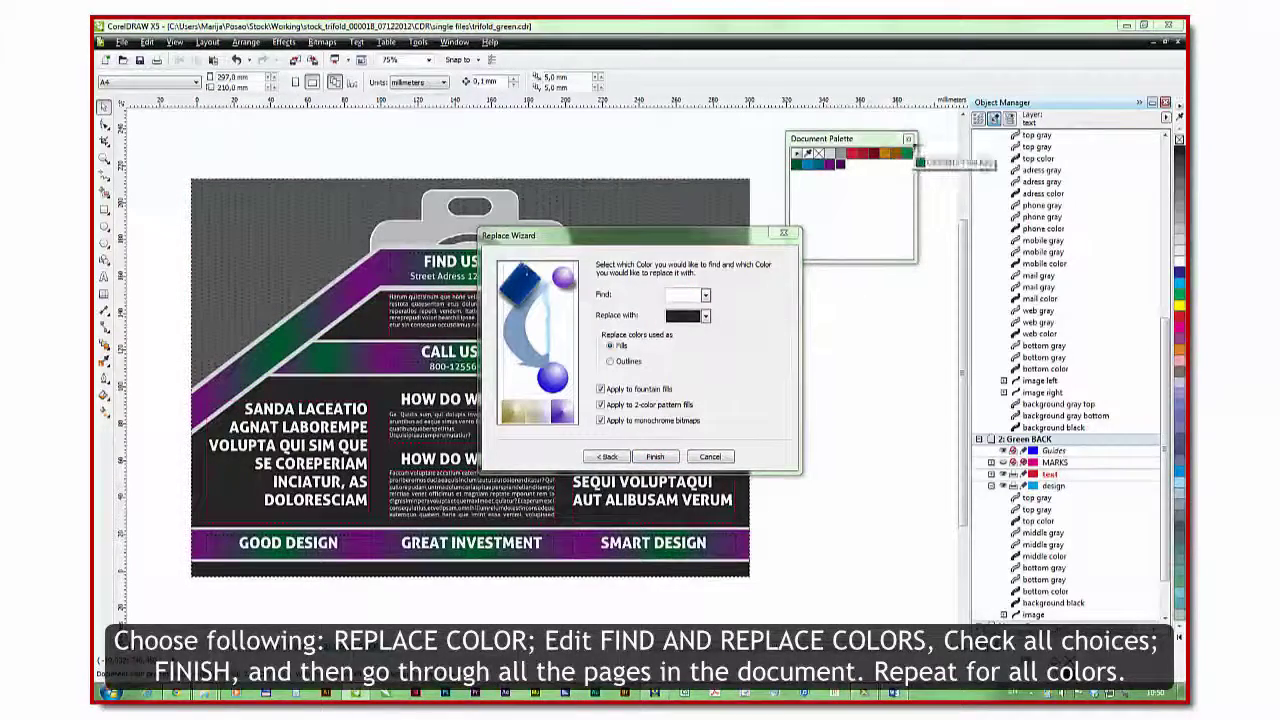
{"action": "left_click", "coordinate": [797, 164]}
Step: Sample the darker purple from the Document Palette as the replacement color for the darker green and finish the wizard
{"action": "left_click", "coordinate": [705, 316]}
{"action": "left_click", "coordinate": [671, 417]}
{"action": "left_click", "coordinate": [839, 164]}
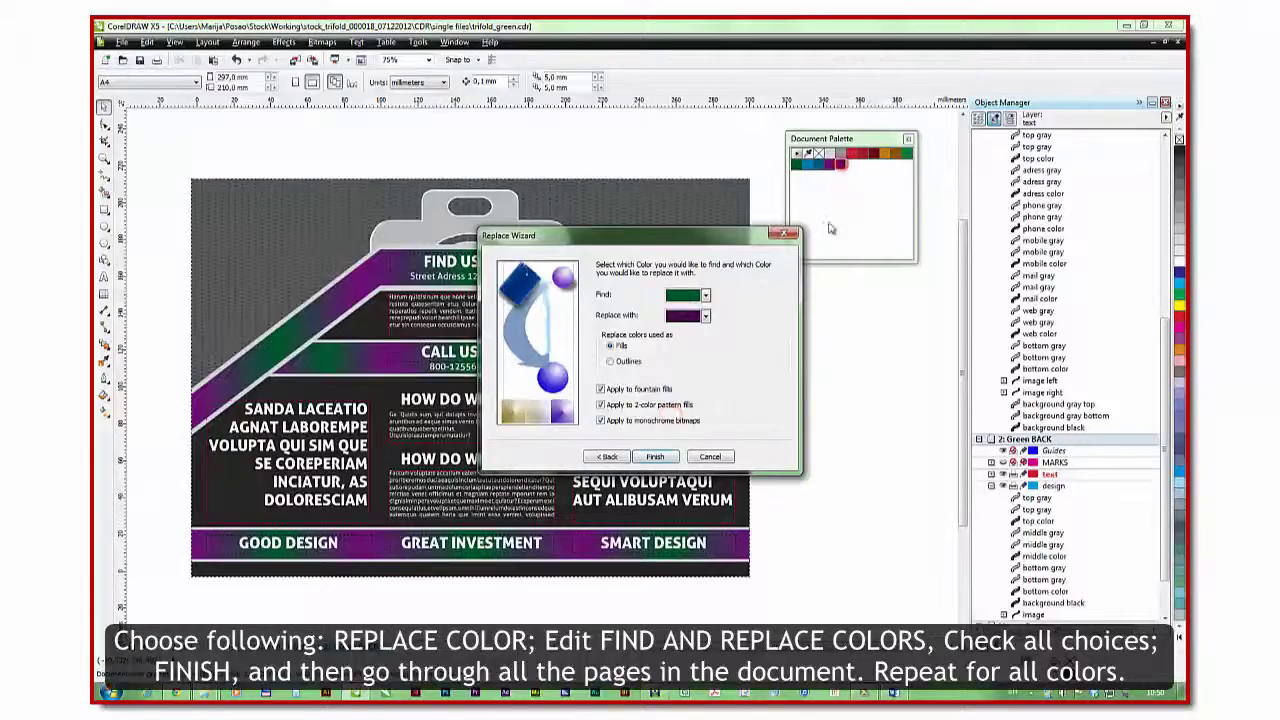
{"action": "left_click", "coordinate": [655, 456]}
Step: Replace all occurrences of the darker green on both the back and front pages
{"action": "left_click", "coordinate": [744, 358]}
{"action": "left_click", "coordinate": [640, 394]}
{"action": "left_click", "coordinate": [240, 636]}
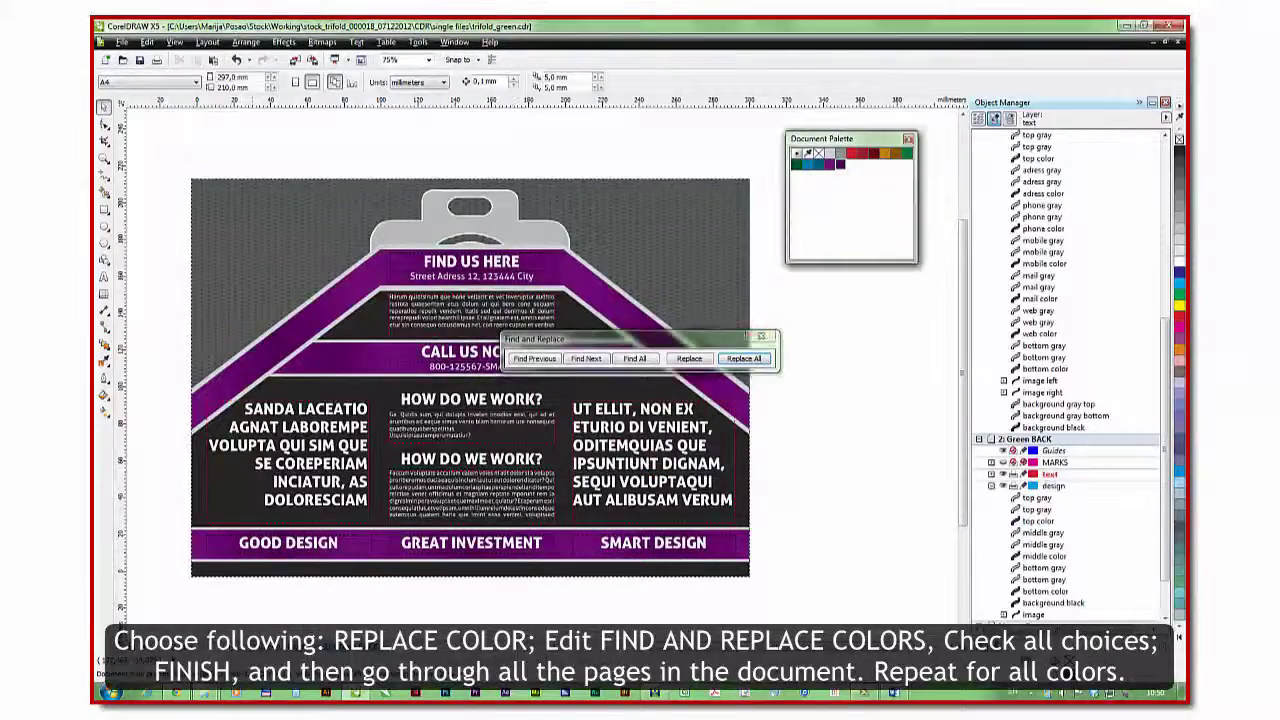
{"action": "left_click", "coordinate": [744, 360]}
{"action": "left_click", "coordinate": [726, 389]}
{"action": "left_click", "coordinate": [769, 336]}
{"action": "left_click", "coordinate": [765, 367]}
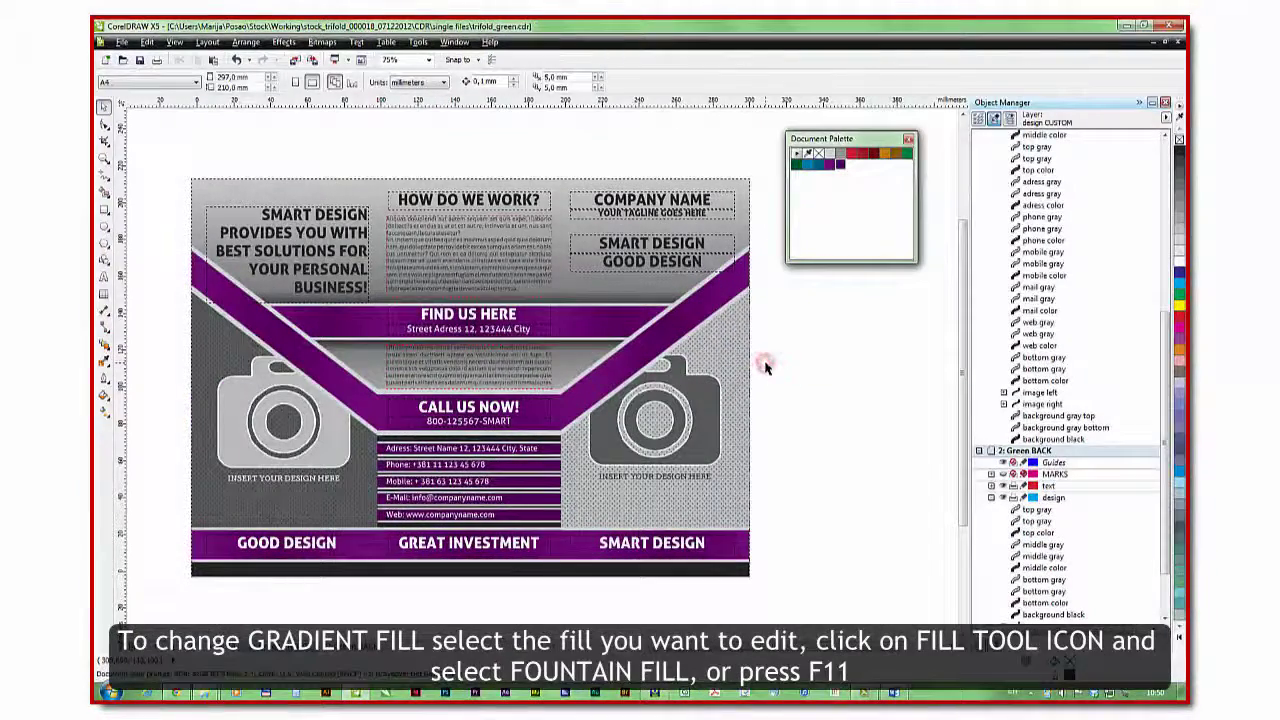
Step: Try setting the start color of the middle color band's fountain fill to the Document Palette's lighter orange
{"action": "left_click", "coordinate": [720, 299]}
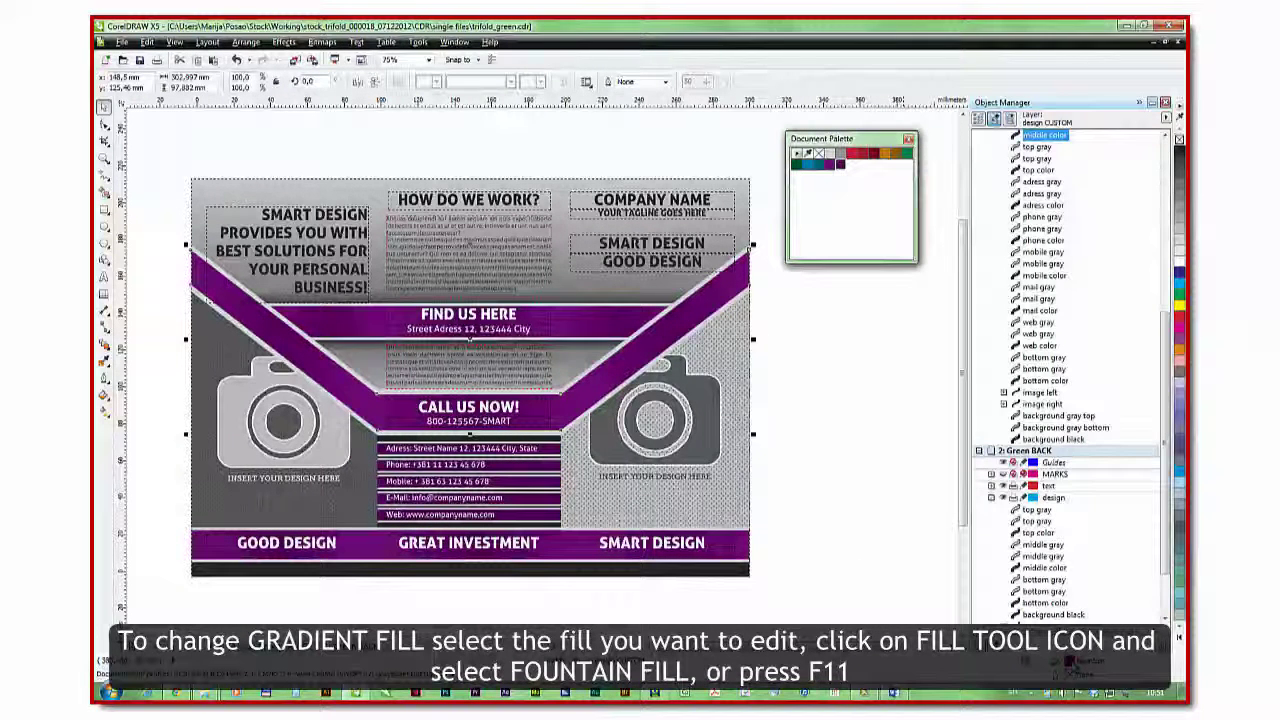
{"action": "key", "text": "F11"}
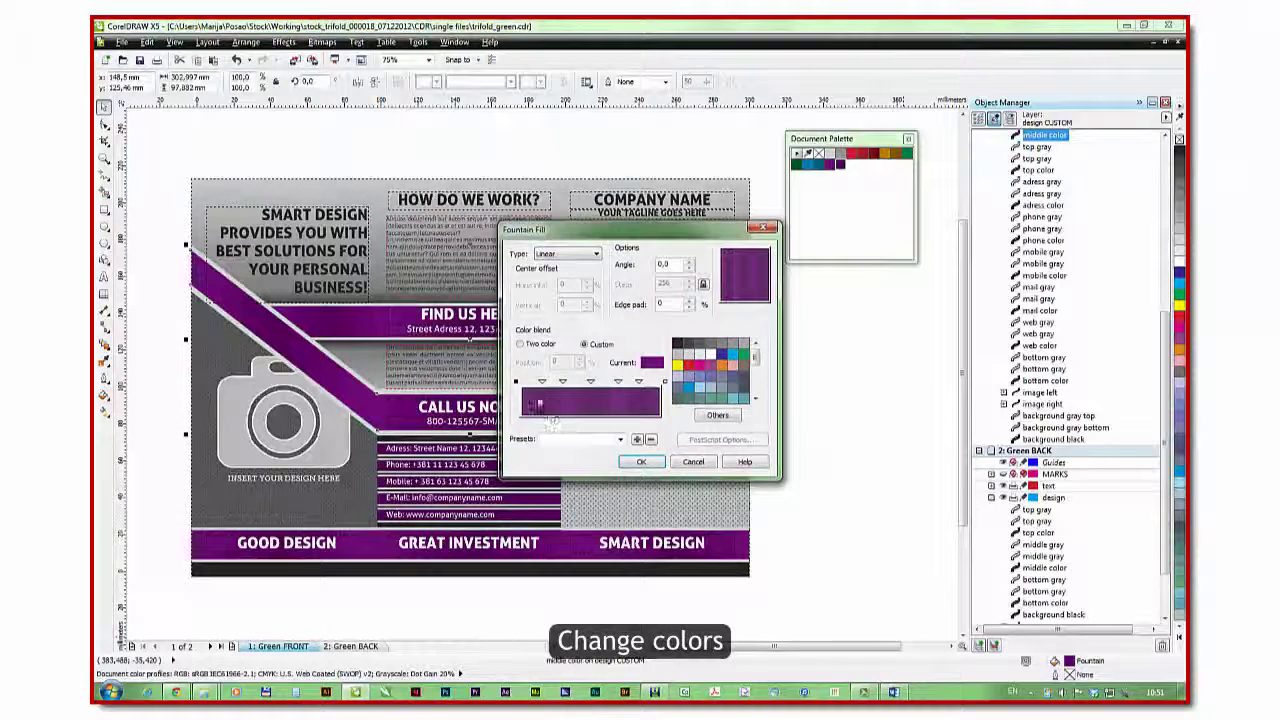
{"action": "left_click", "coordinate": [517, 383]}
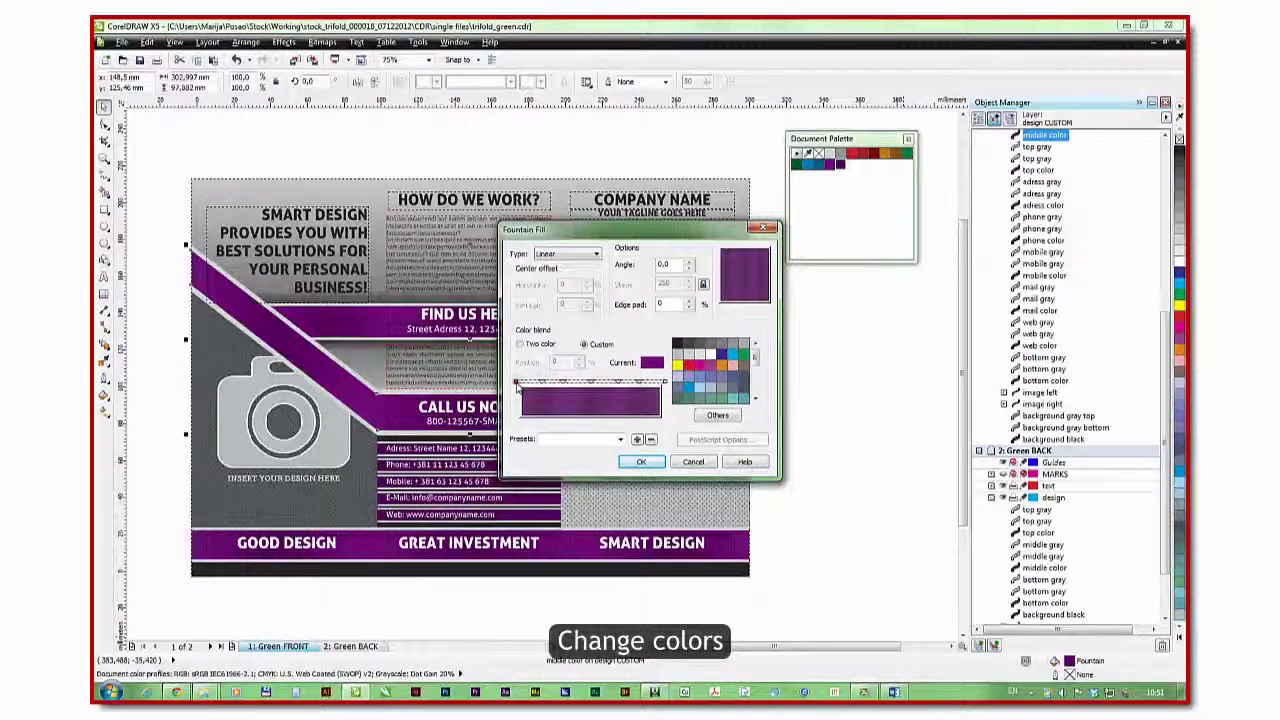
{"action": "left_click", "coordinate": [712, 418]}
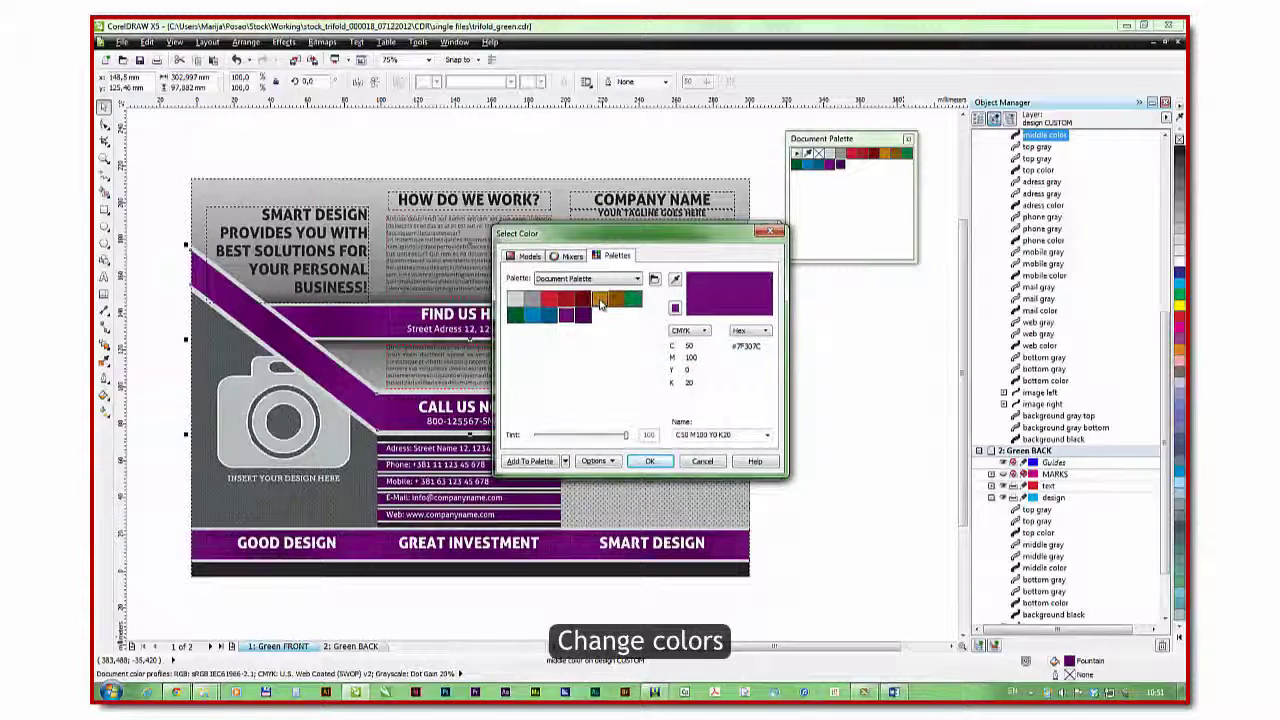
{"action": "left_click", "coordinate": [599, 299]}
{"action": "left_click", "coordinate": [641, 464]}
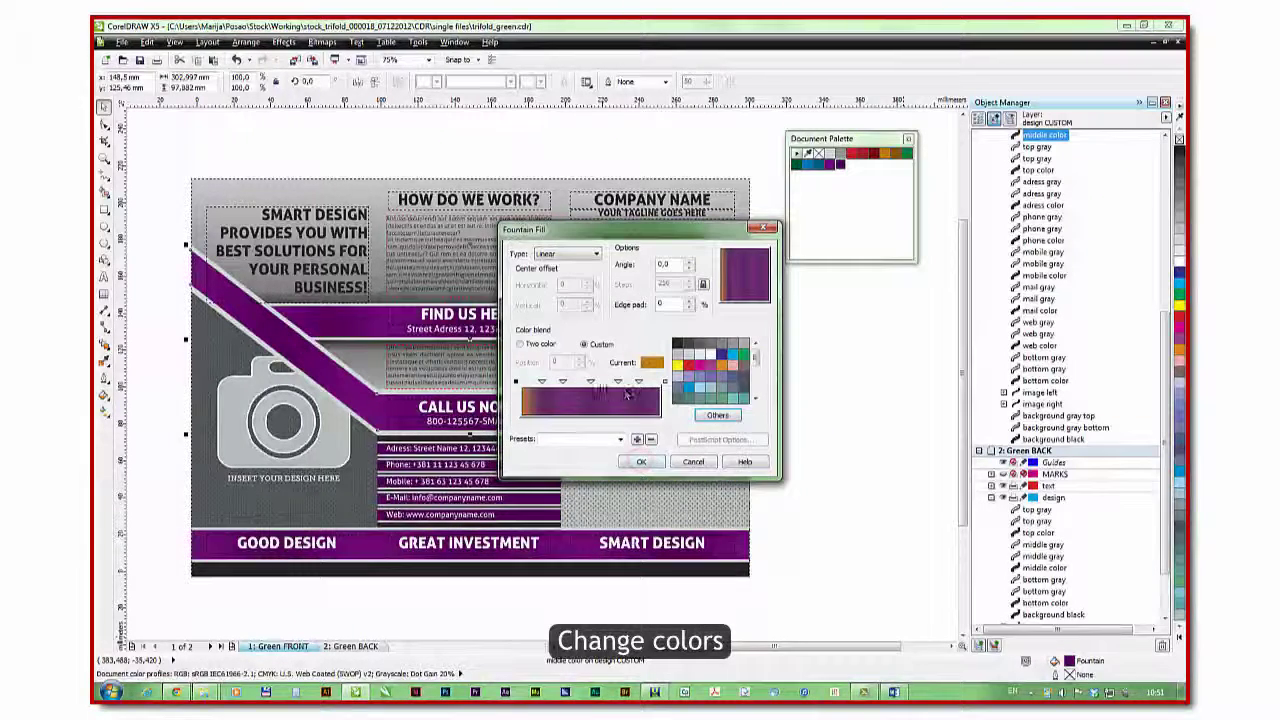
Step: Try the same orange on the fountain fill's 30% color marker, and discard the gradient edits
{"action": "left_click", "coordinate": [563, 382]}
{"action": "left_click", "coordinate": [716, 415]}
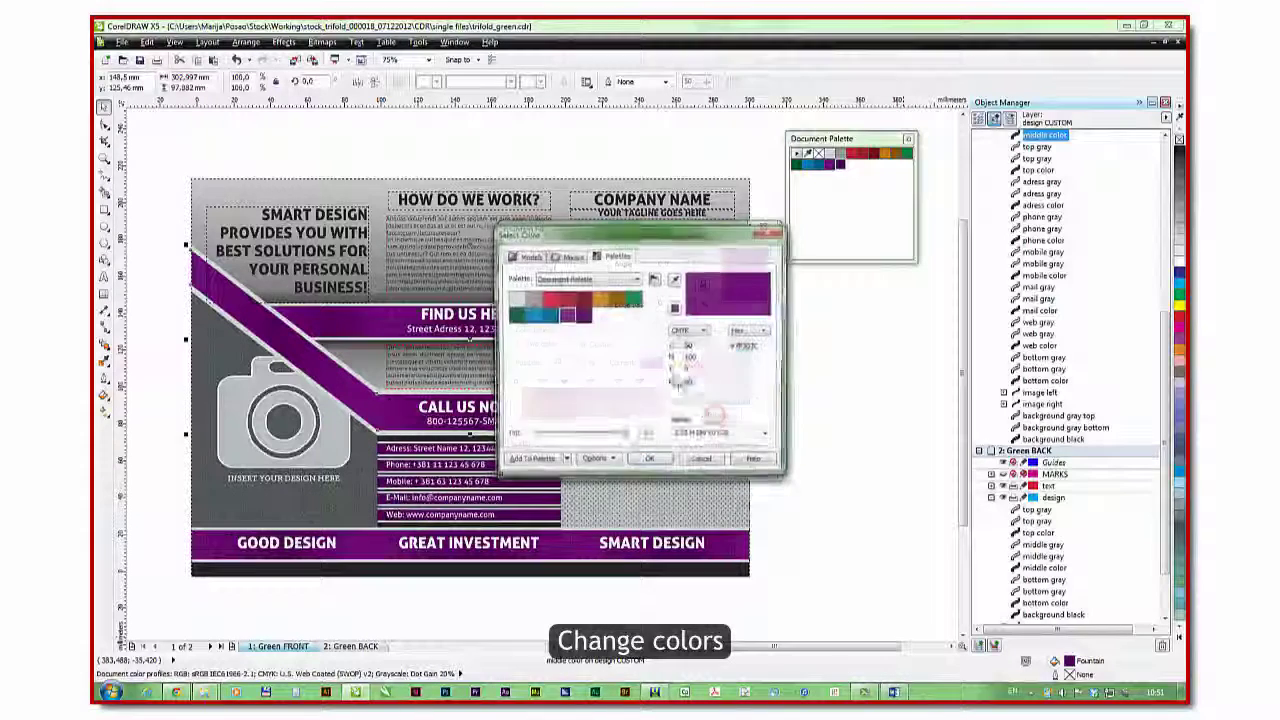
{"action": "left_click", "coordinate": [600, 299]}
{"action": "left_click", "coordinate": [648, 461]}
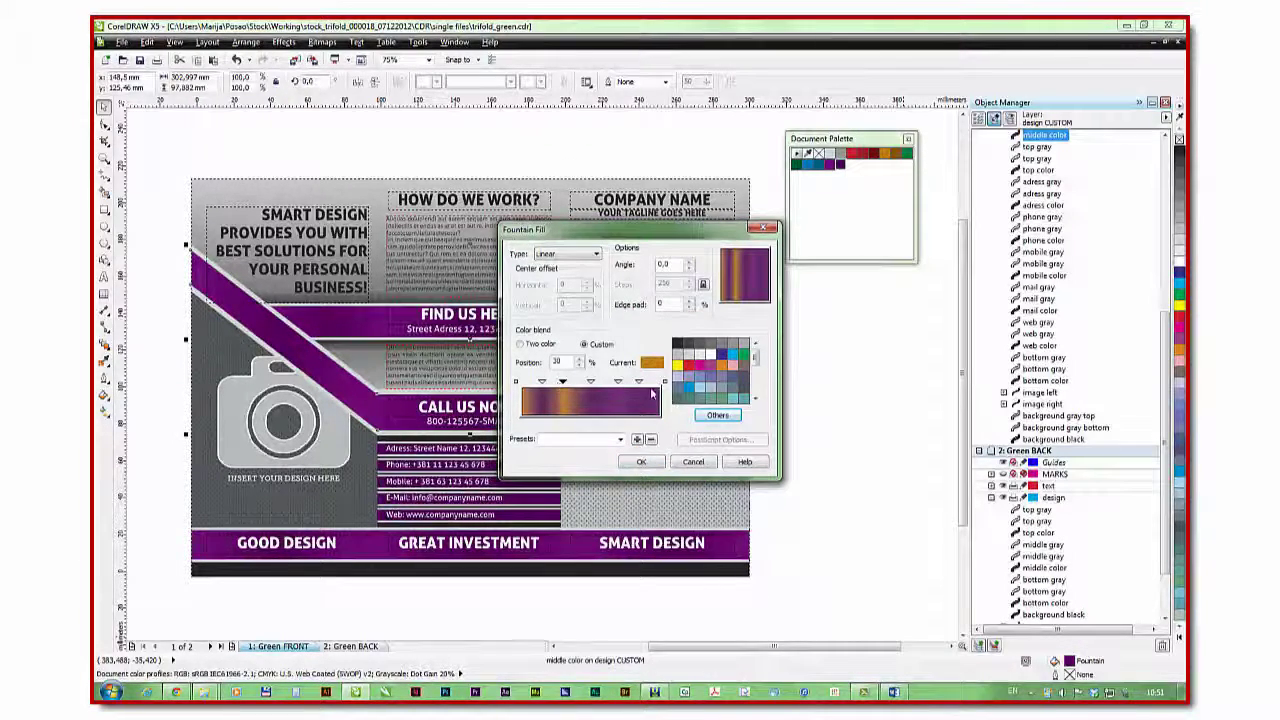
{"action": "left_click", "coordinate": [690, 463]}
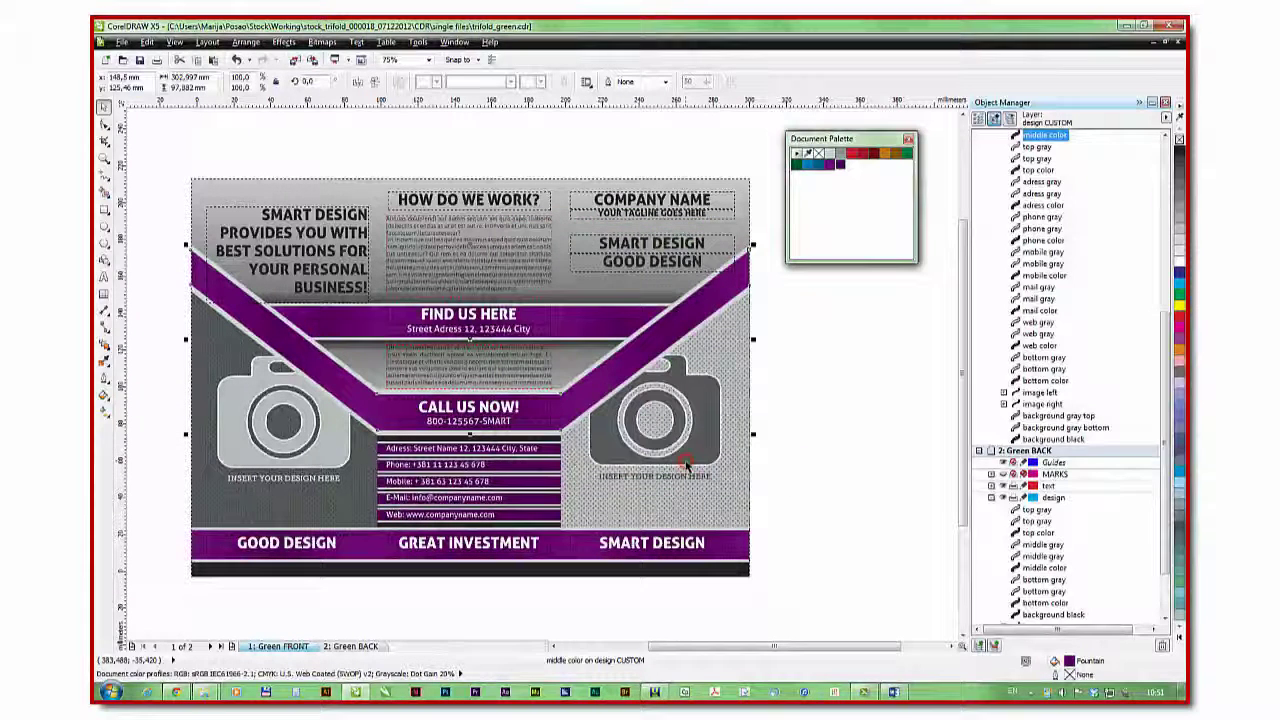
{"action": "left_click", "coordinate": [797, 451]}
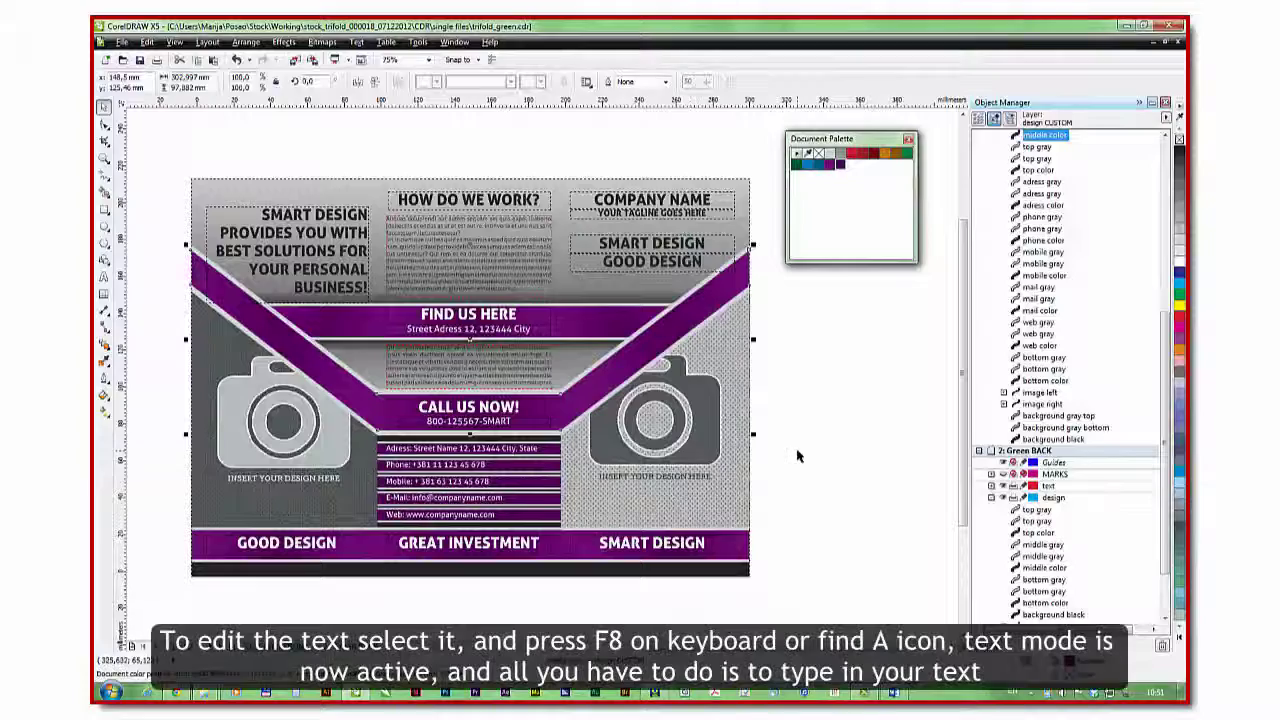
Step: Replace the COMPANY NAME heading on the front page with "My Company"
{"action": "left_click", "coordinate": [680, 201]}
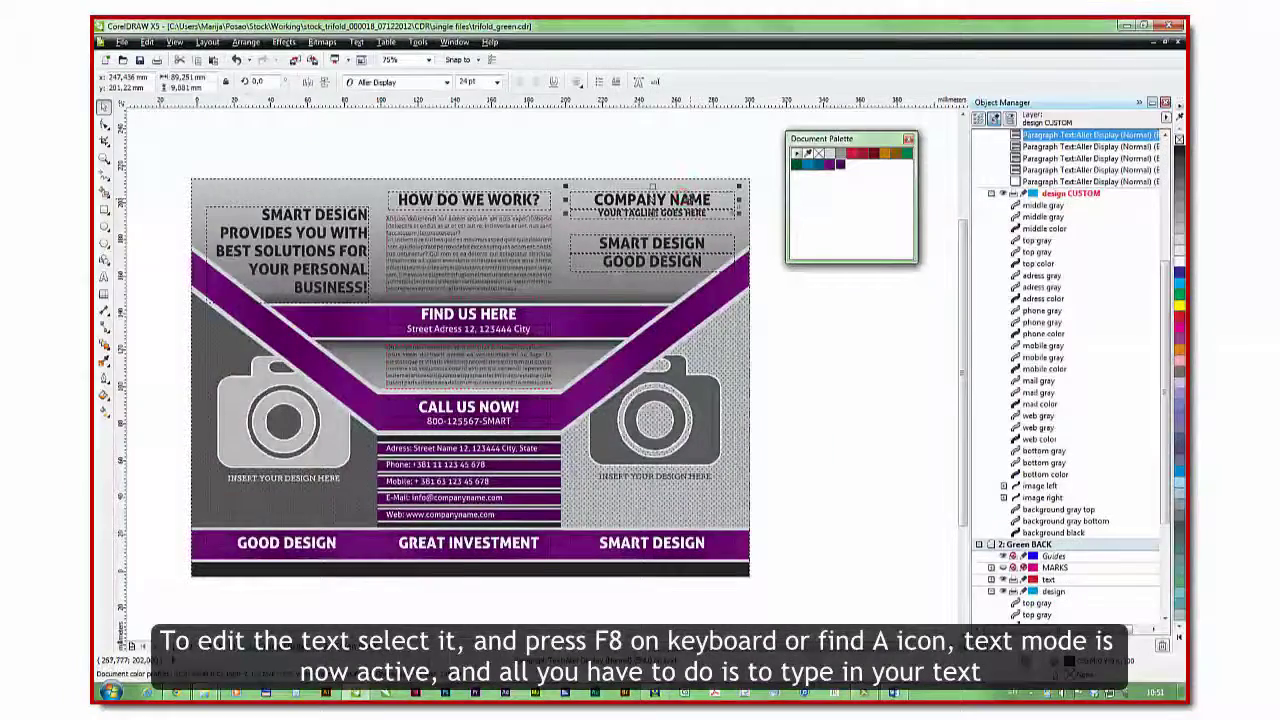
{"action": "scroll", "coordinate": [685, 199], "scroll_direction": "up", "scroll_amount": 2}
{"action": "left_click_drag", "start_coordinate": [869, 130], "coordinate": [901, 126]}
{"action": "scroll", "coordinate": [749, 194], "scroll_direction": "up", "scroll_amount": 2}
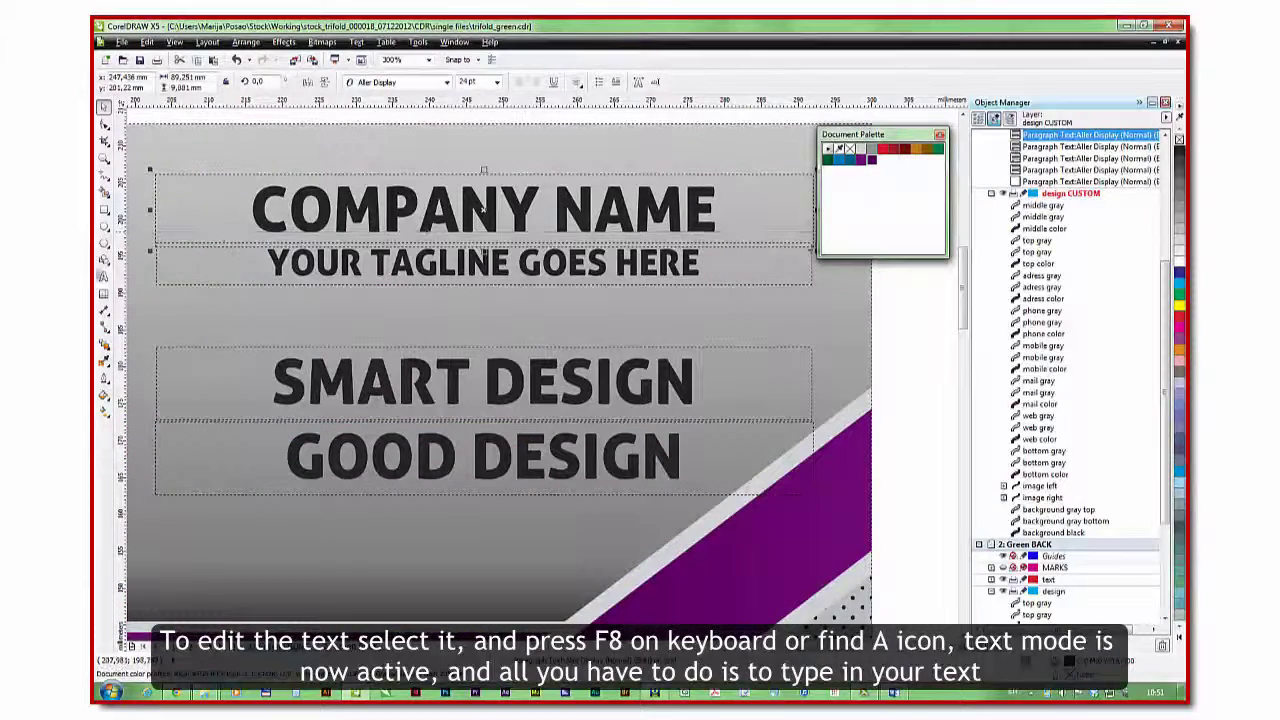
{"action": "left_click", "coordinate": [104, 277]}
{"action": "left_click_drag", "start_coordinate": [252, 207], "coordinate": [705, 208]}
{"action": "type", "text": "M"}
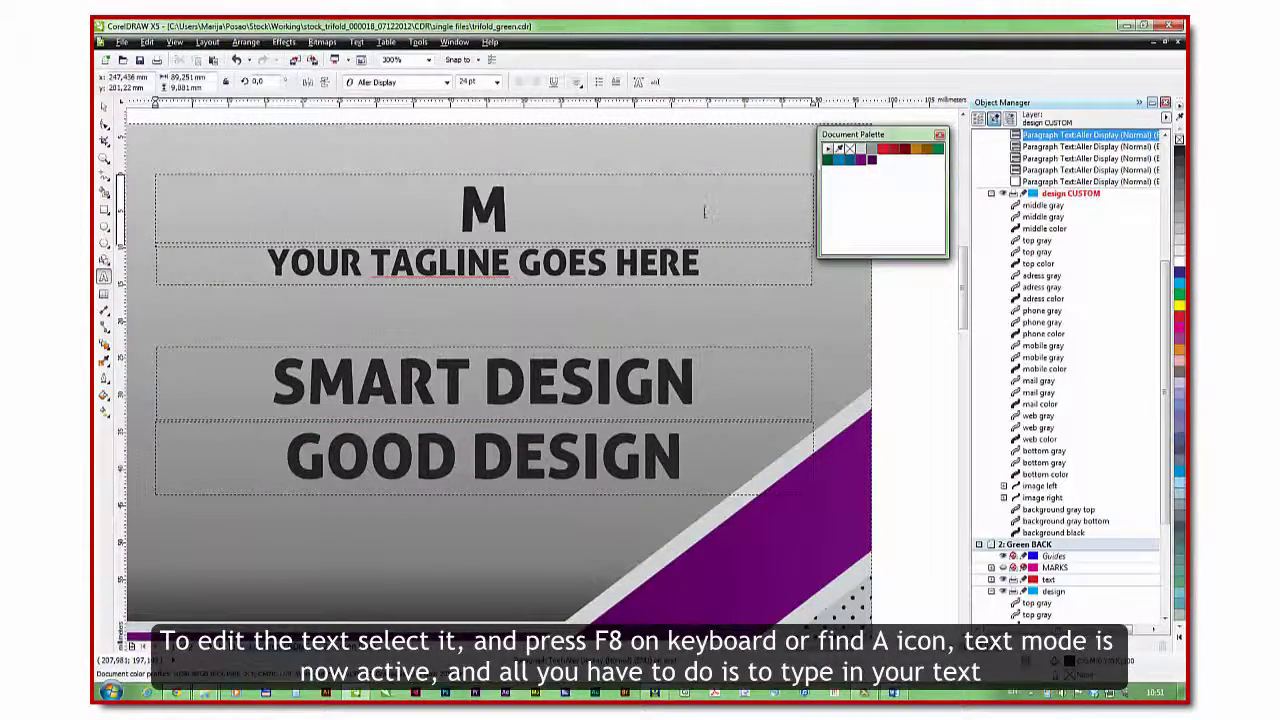
{"action": "type", "text": "y Company"}
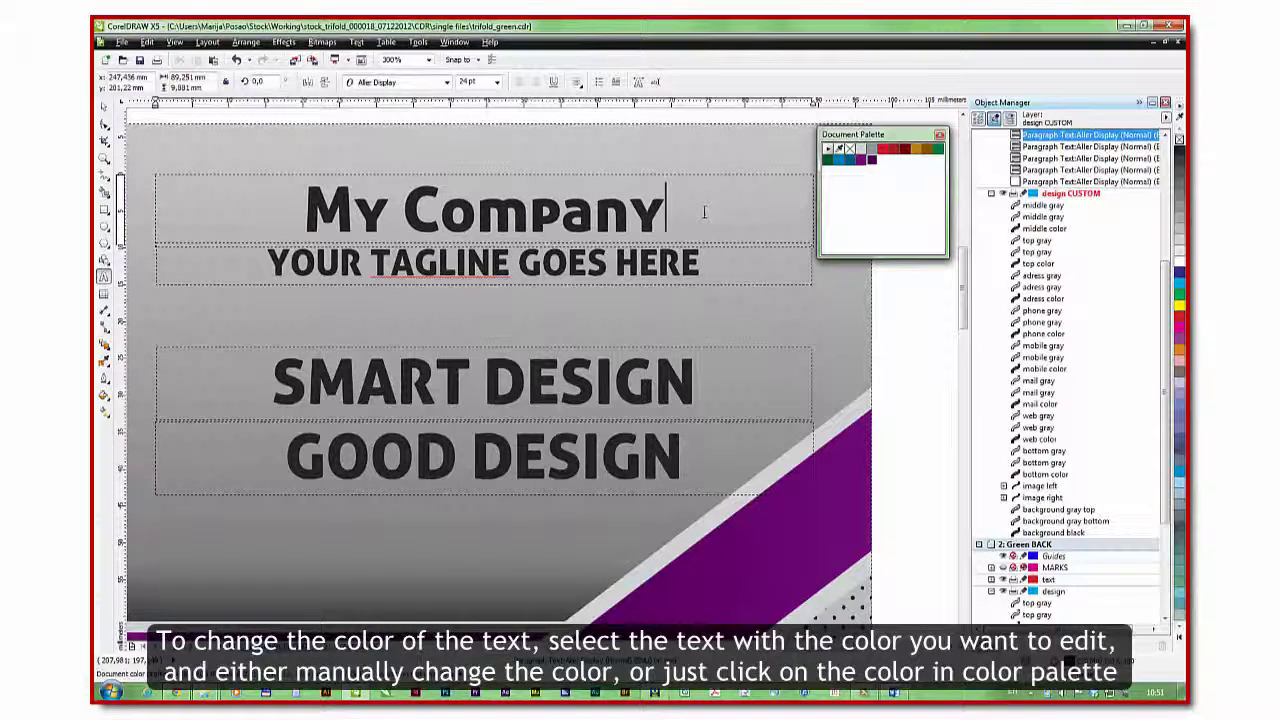
{"action": "left_click", "coordinate": [104, 107]}
Step: Recolor the My Company heading, its tagline and the SMART DESIGN and GOOD DESIGN lines below with the Document Palette's lighter purple
{"action": "scroll", "coordinate": [586, 245], "scroll_direction": "down", "scroll_amount": 1}
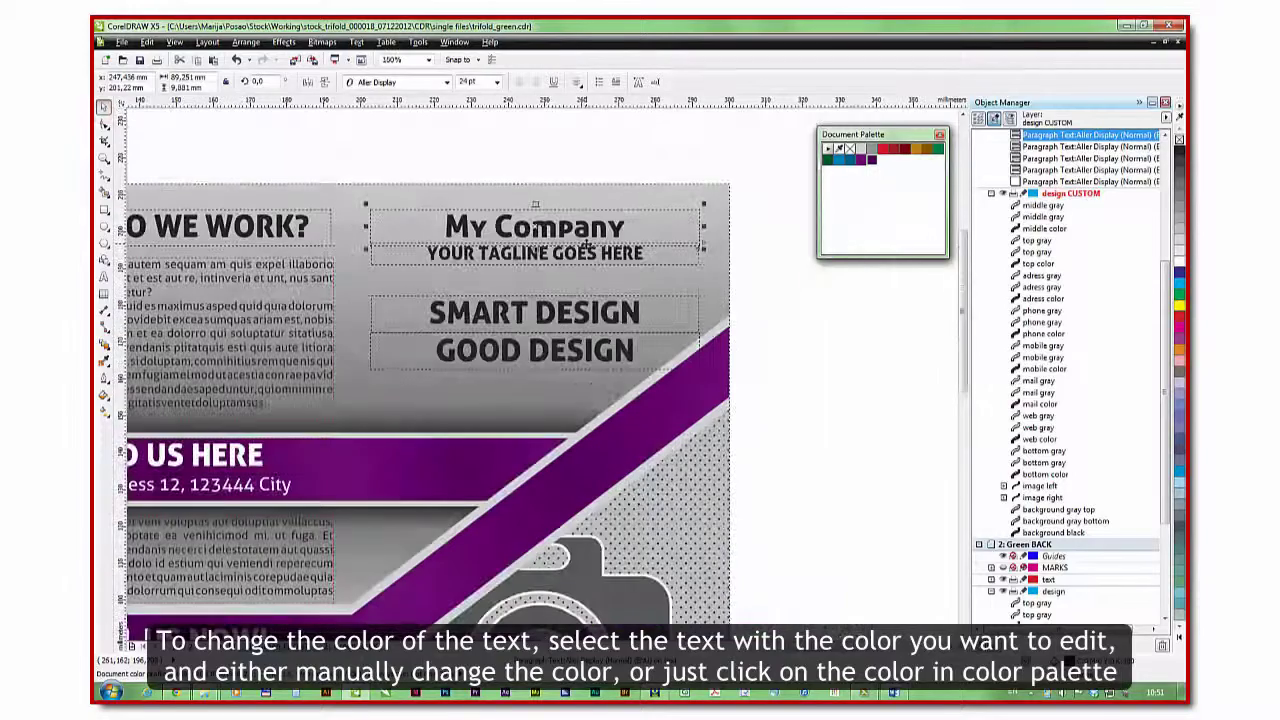
{"action": "scroll", "coordinate": [588, 248], "scroll_direction": "down", "scroll_amount": 3}
{"action": "scroll", "coordinate": [600, 230], "scroll_direction": "up", "scroll_amount": 3}
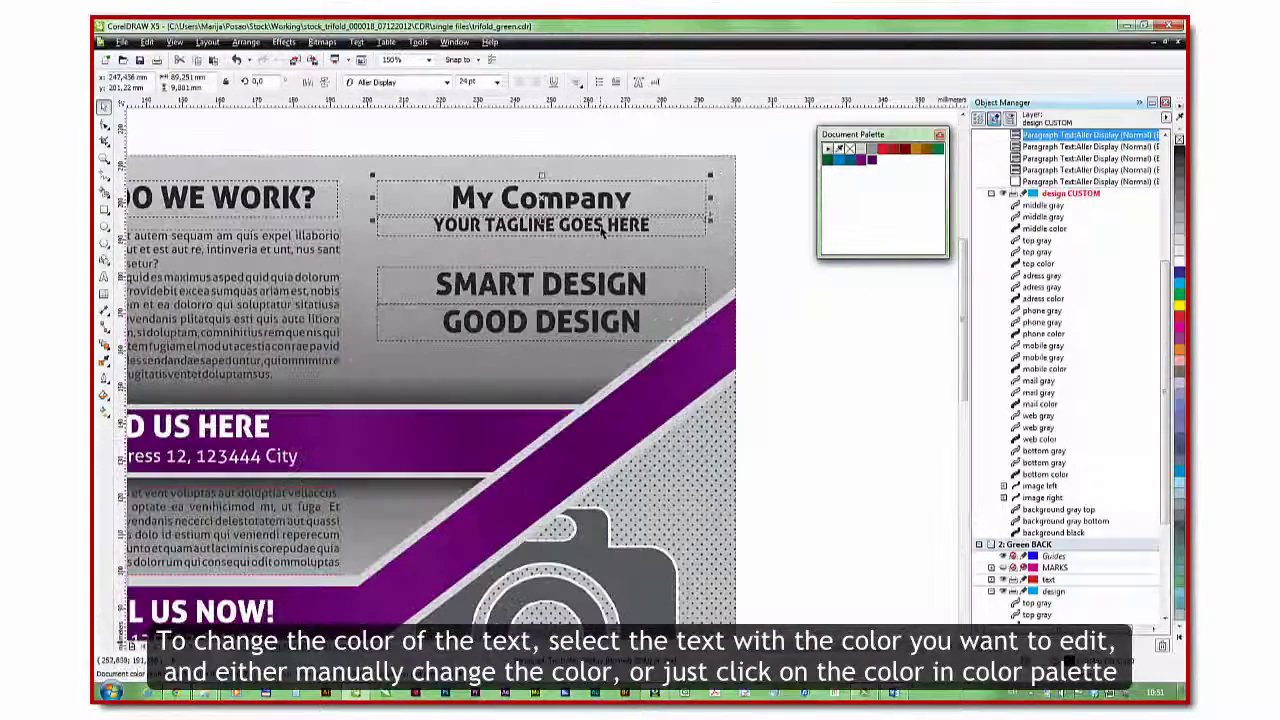
{"action": "left_click", "coordinate": [602, 227], "text": "shift"}
{"action": "left_click", "coordinate": [590, 287], "text": "shift"}
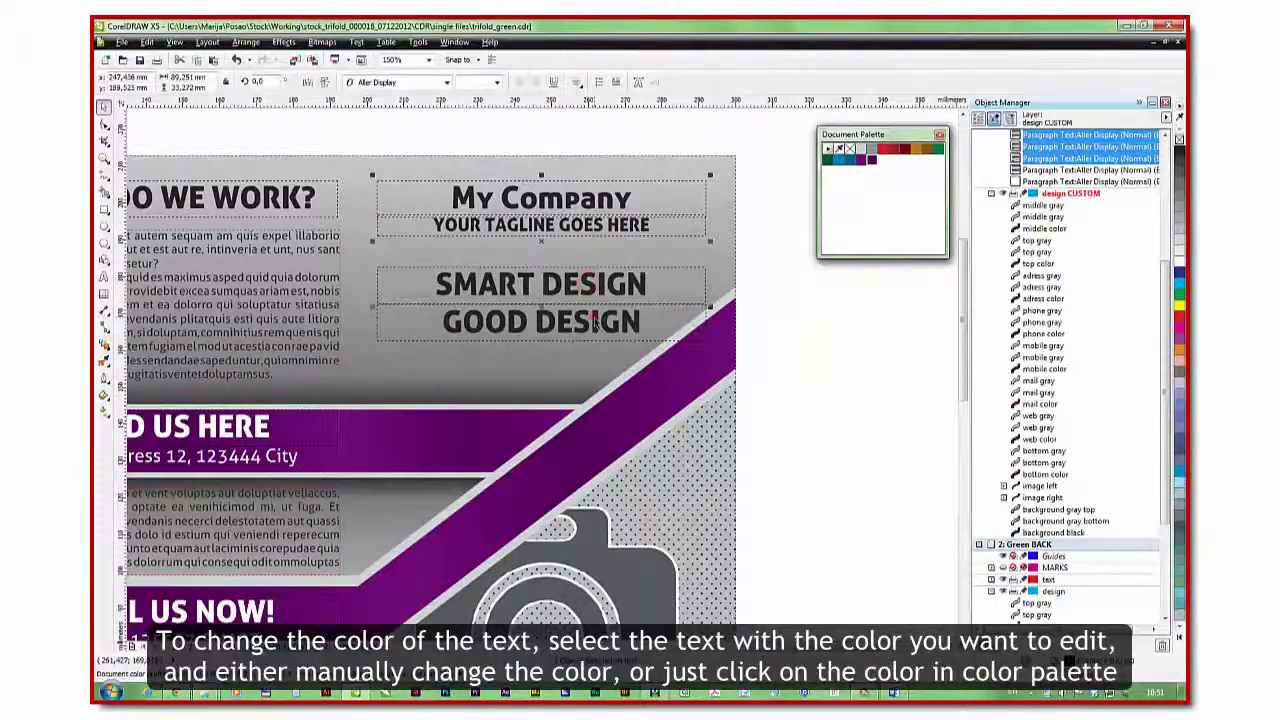
{"action": "left_click", "coordinate": [593, 320], "text": "shift"}
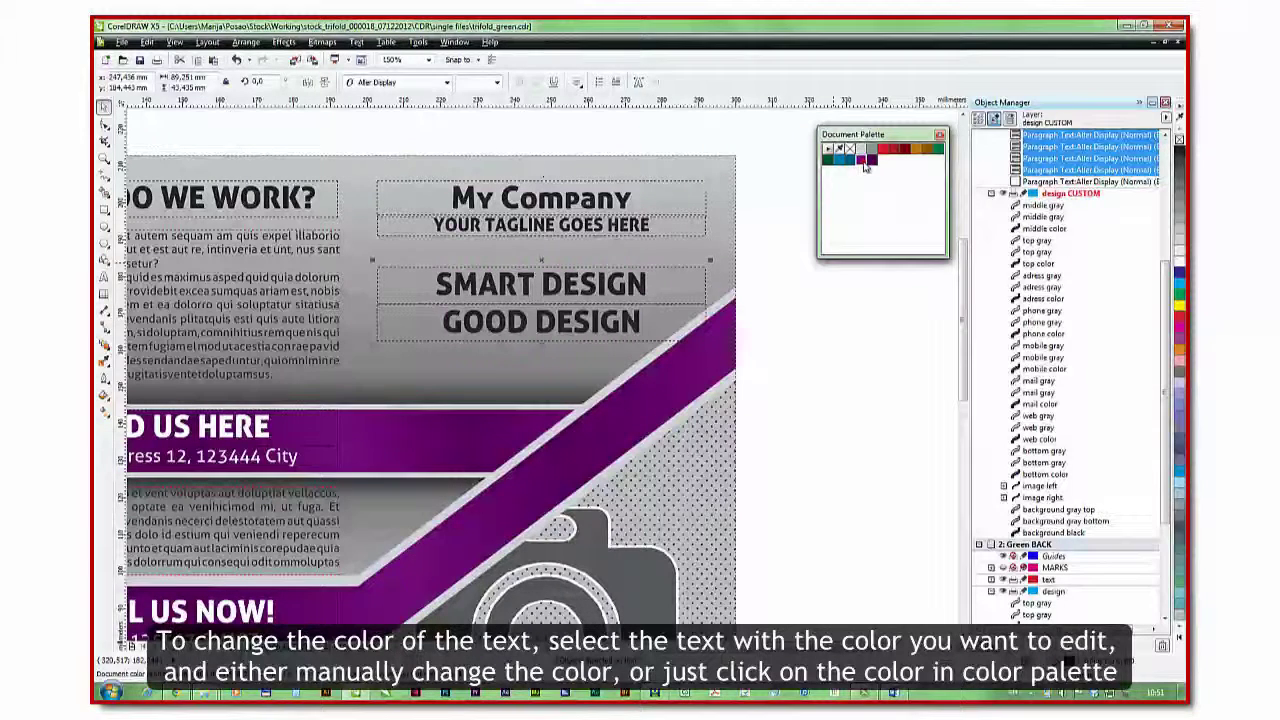
{"action": "left_click", "coordinate": [864, 162]}
{"action": "left_click", "coordinate": [862, 152]}
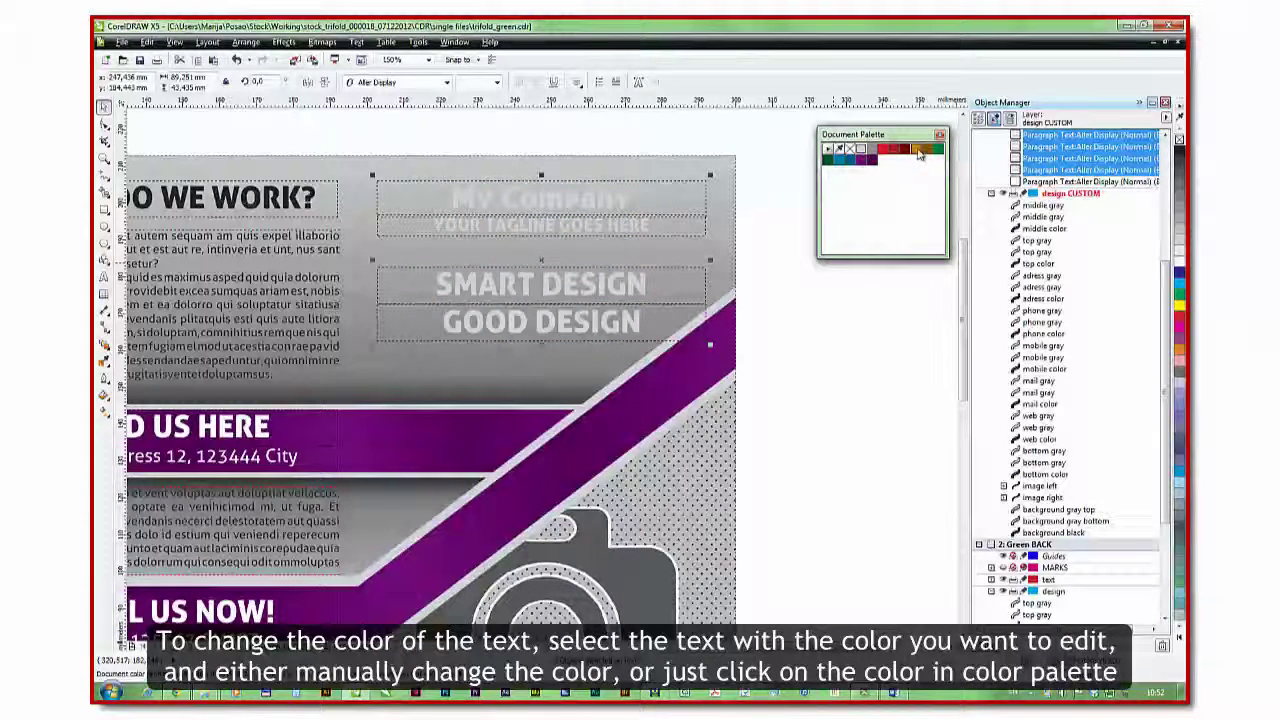
{"action": "left_click", "coordinate": [866, 161]}
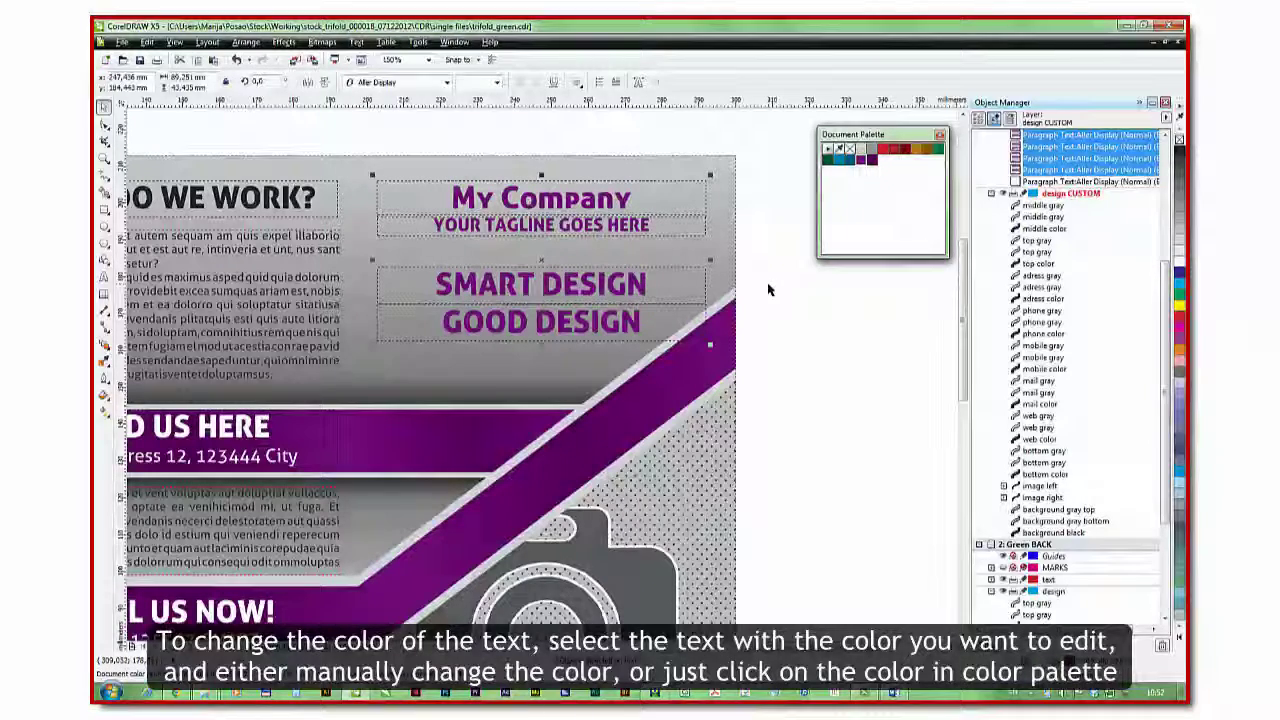
Step: Format the My Company heading in Arial Bold with the uppercase effect set to All CAPS
{"action": "left_click", "coordinate": [628, 196]}
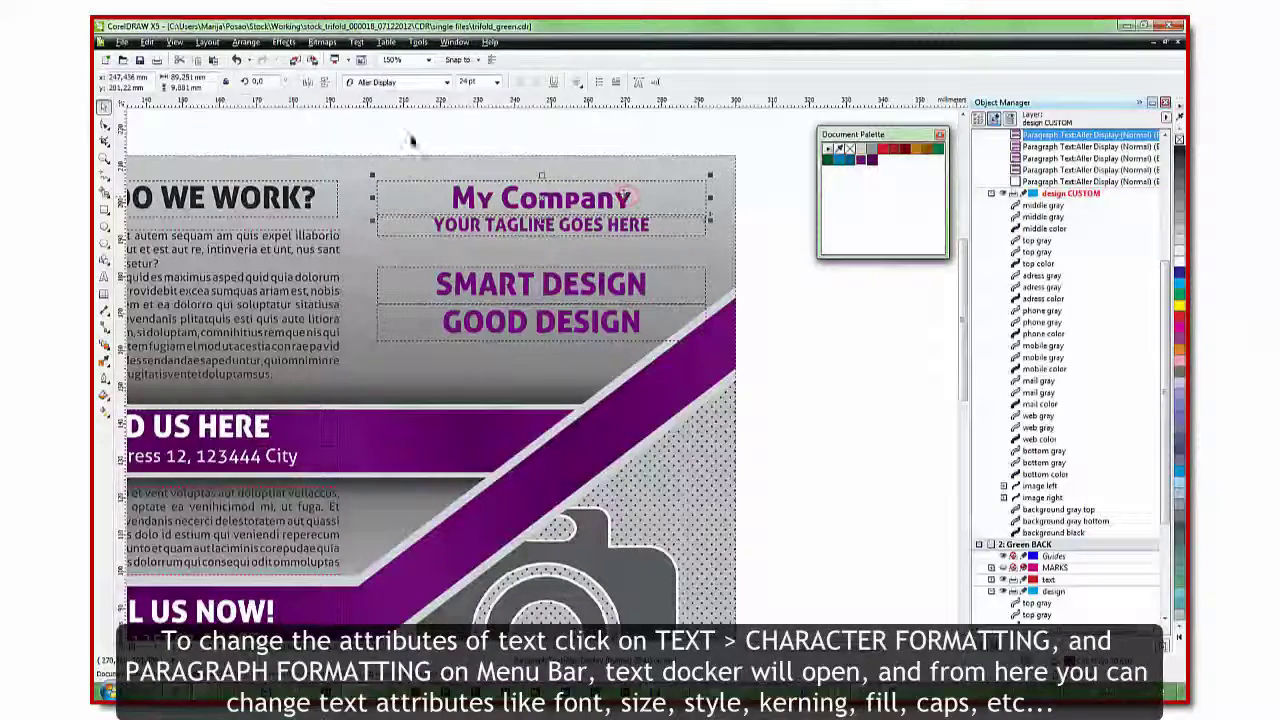
{"action": "left_click", "coordinate": [358, 42]}
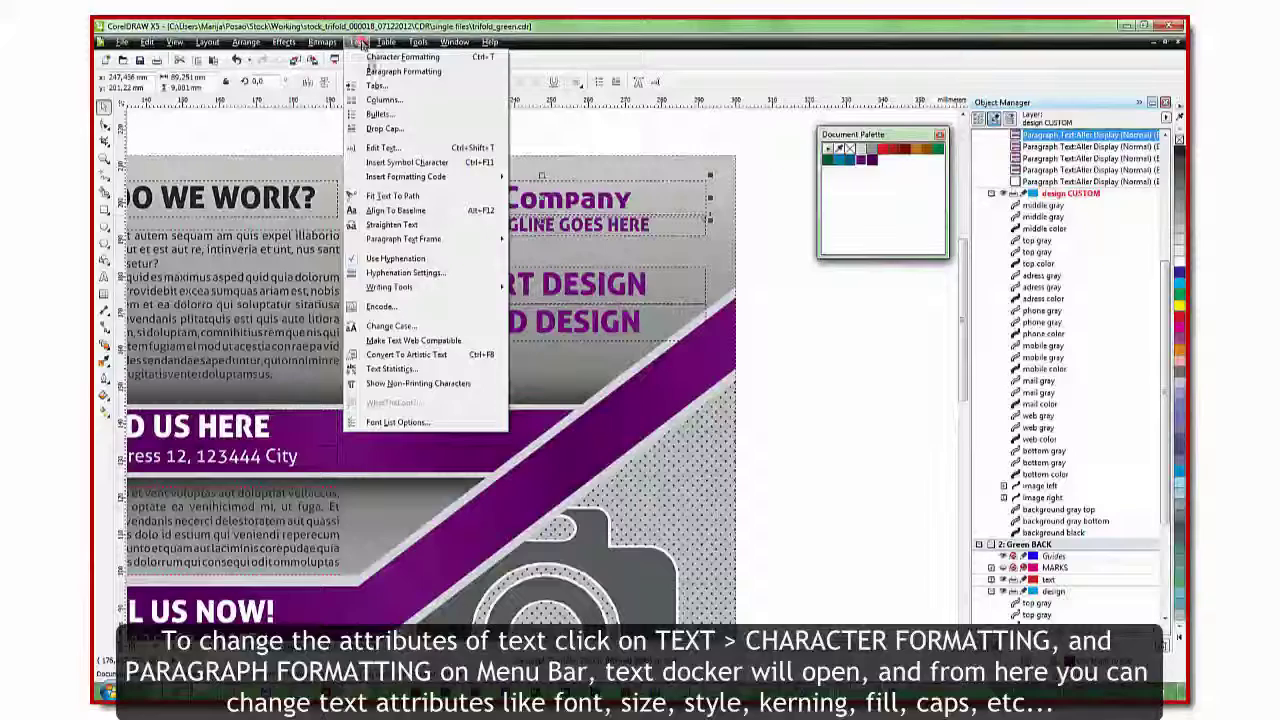
{"action": "left_click", "coordinate": [372, 57]}
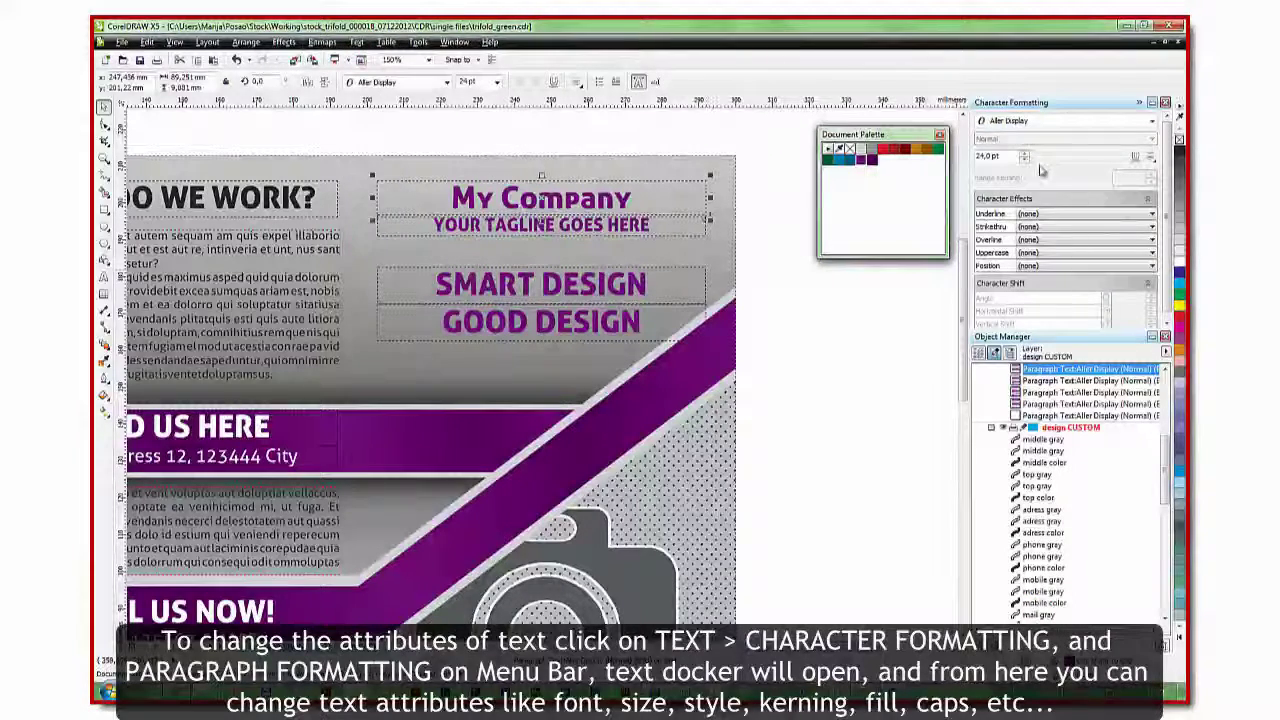
{"action": "left_click", "coordinate": [1022, 120]}
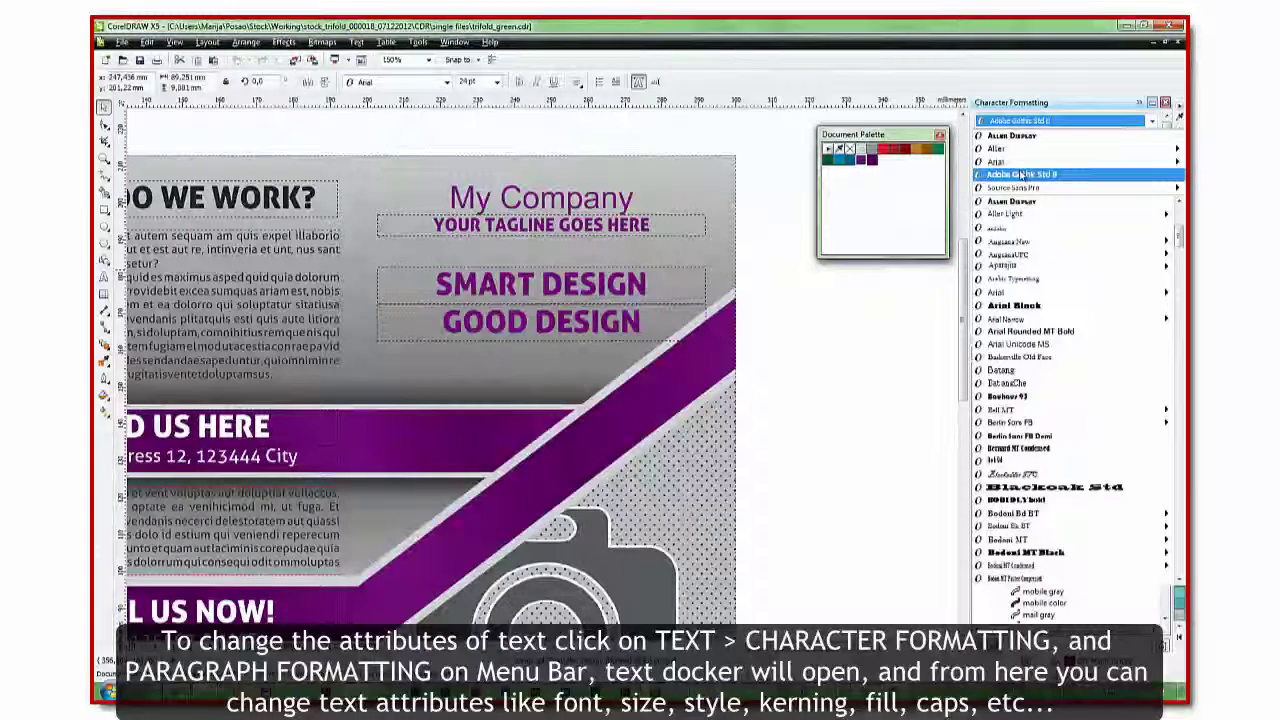
{"action": "mouse_move", "coordinate": [1000, 162]}
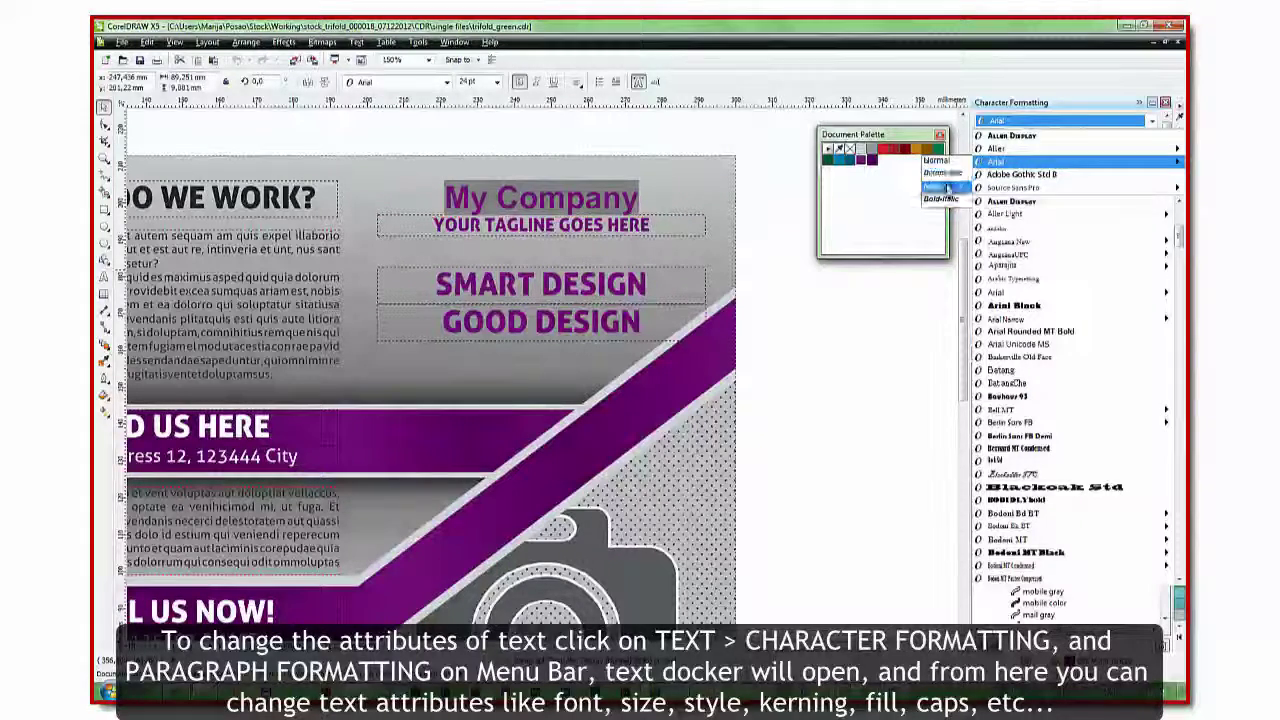
{"action": "left_click", "coordinate": [948, 188]}
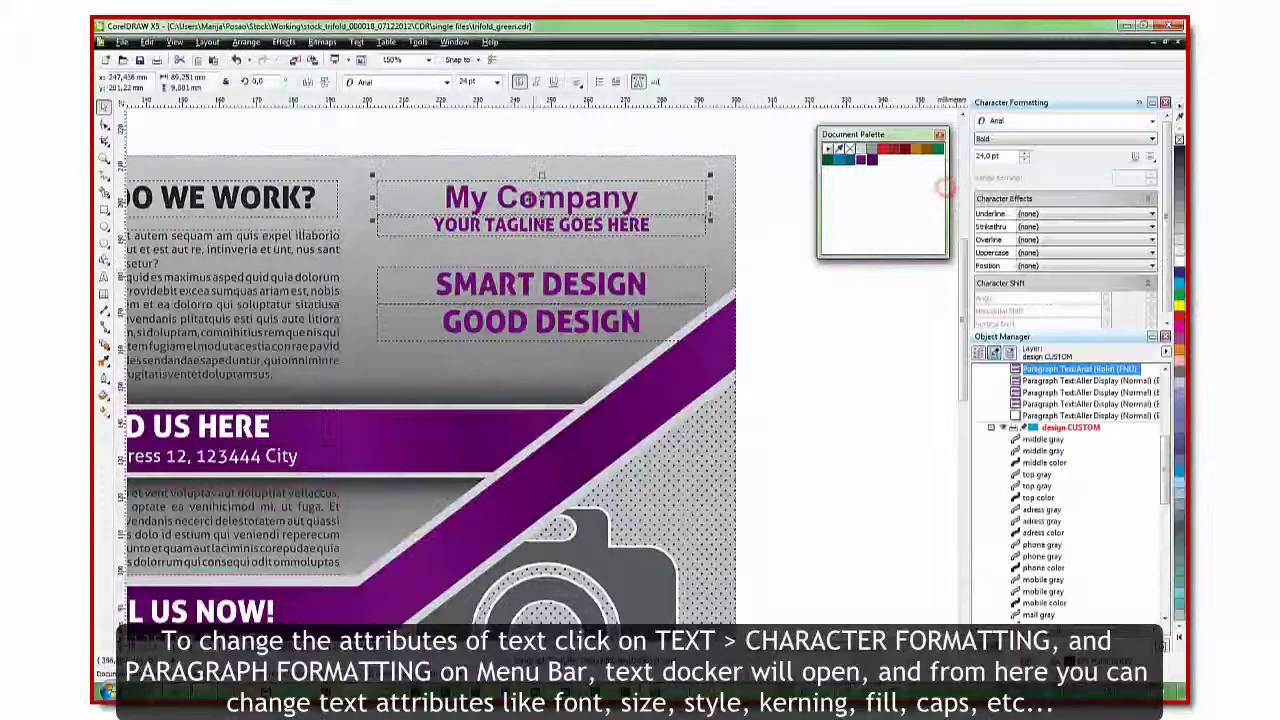
{"action": "left_click", "coordinate": [1062, 258]}
{"action": "left_click", "coordinate": [1058, 282]}
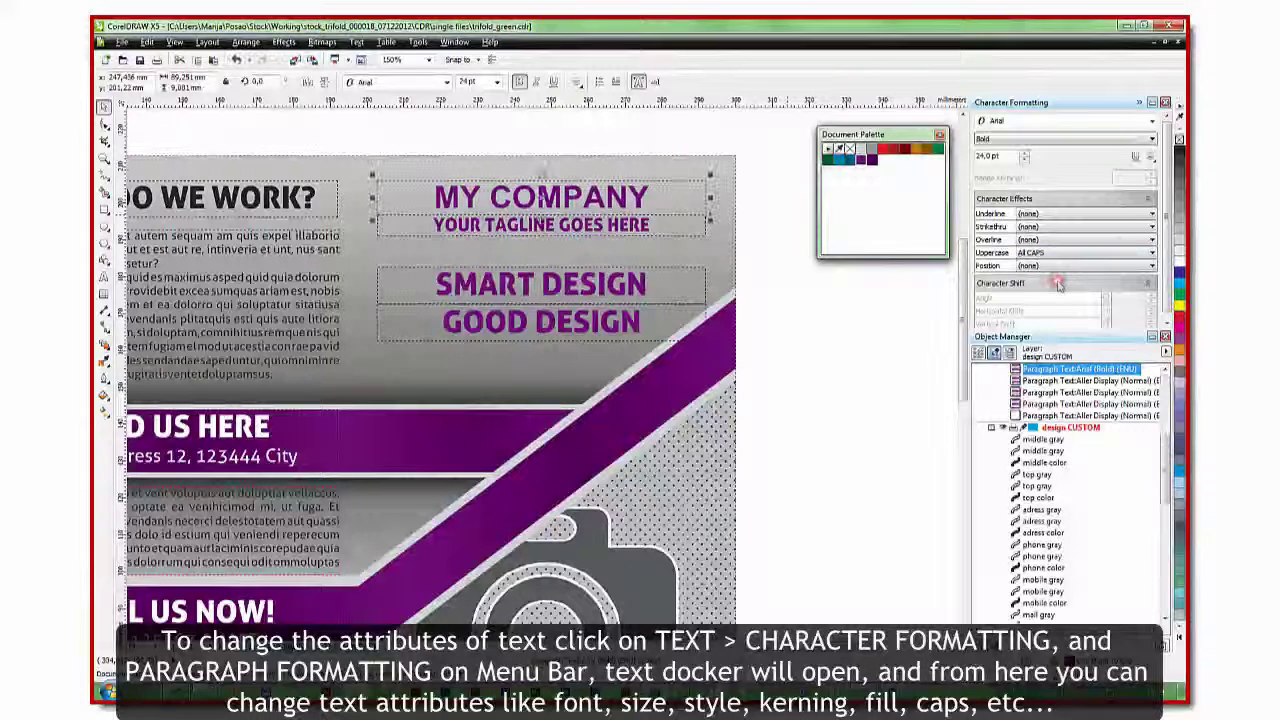
{"action": "left_click", "coordinate": [776, 292]}
Step: Open Paragraph Formatting and set the My Company heading's vertical alignment to Center
{"action": "left_click", "coordinate": [356, 42]}
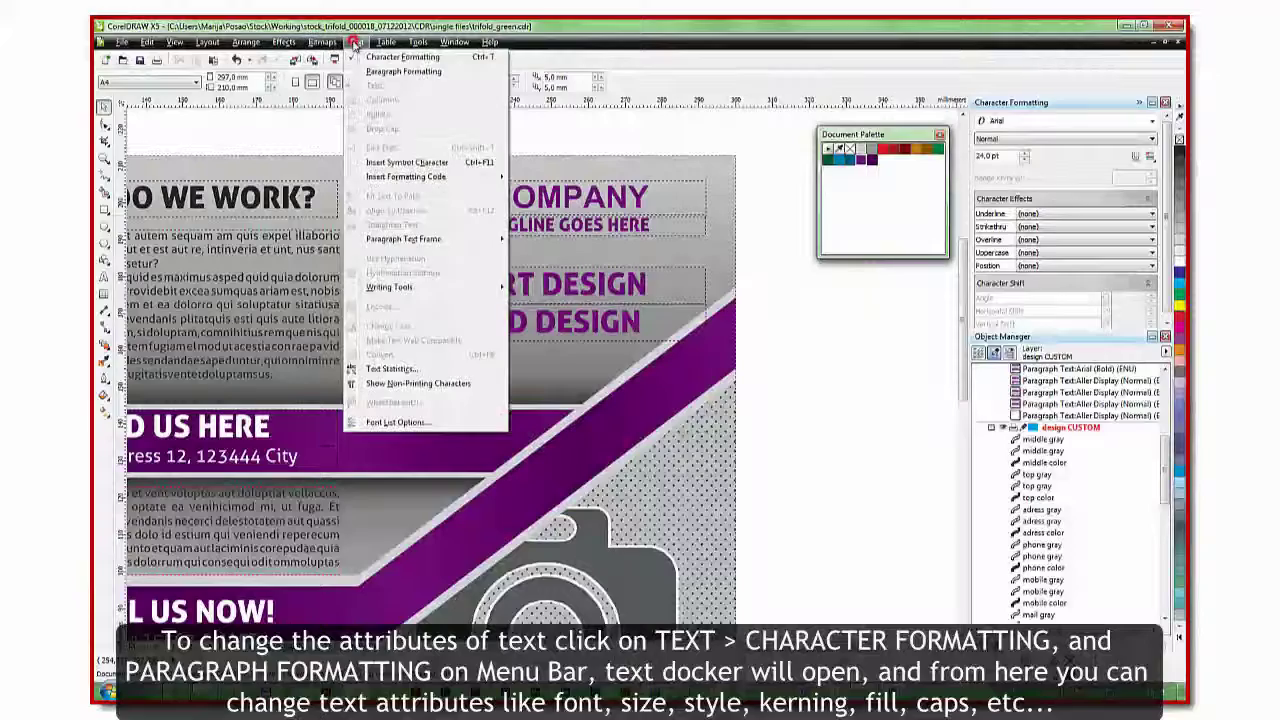
{"action": "left_click", "coordinate": [385, 70]}
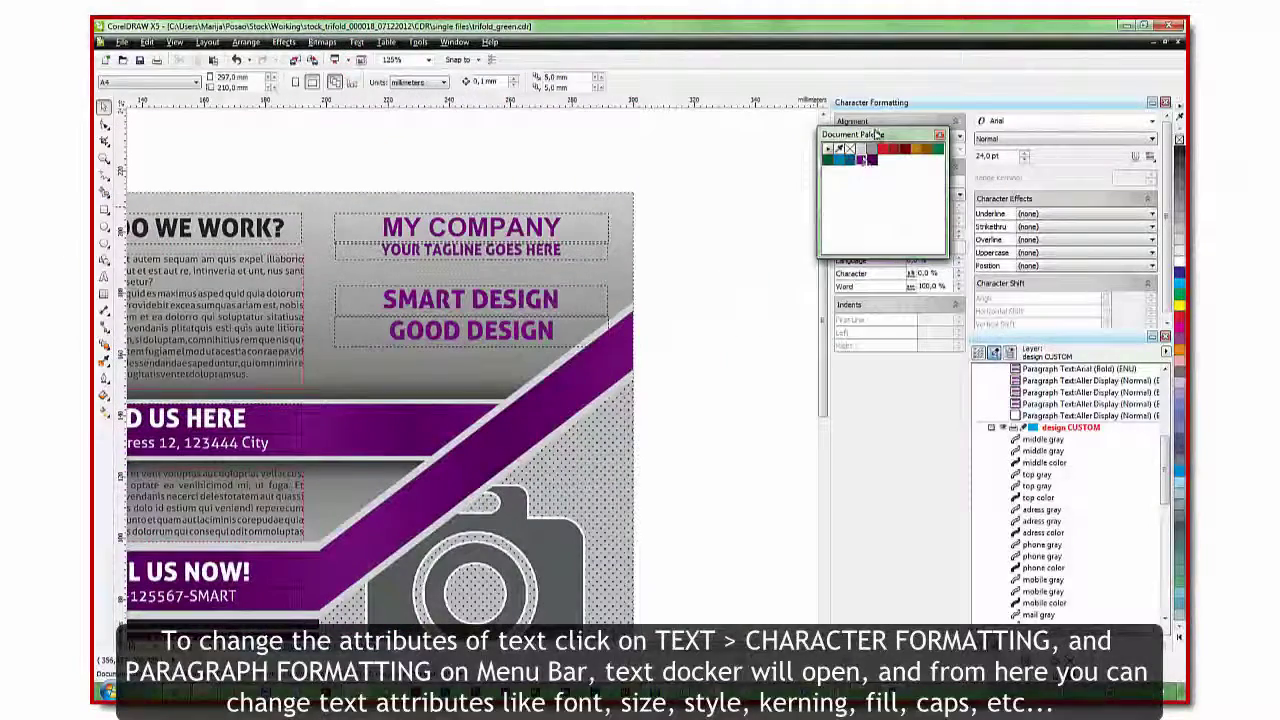
{"action": "left_click_drag", "start_coordinate": [866, 133], "coordinate": [722, 128]}
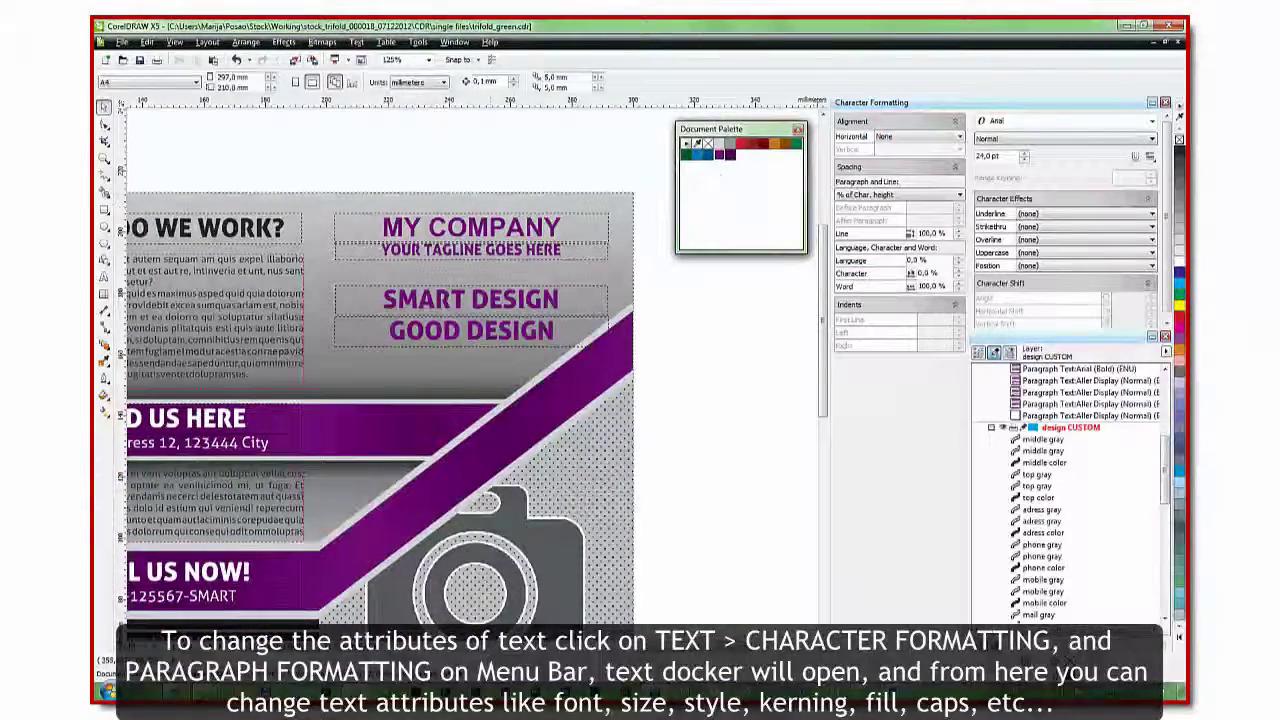
{"action": "left_click", "coordinate": [484, 232]}
{"action": "left_click", "coordinate": [904, 138]}
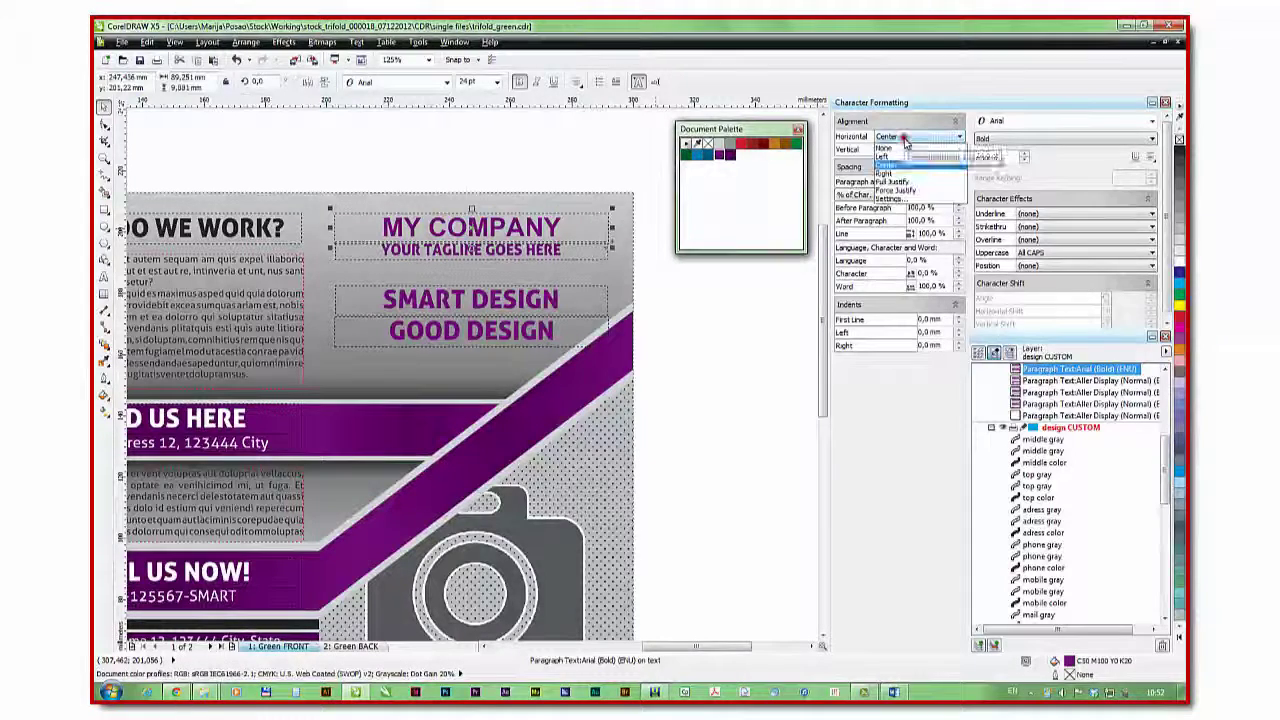
{"action": "left_click", "coordinate": [905, 140]}
{"action": "left_click", "coordinate": [906, 150]}
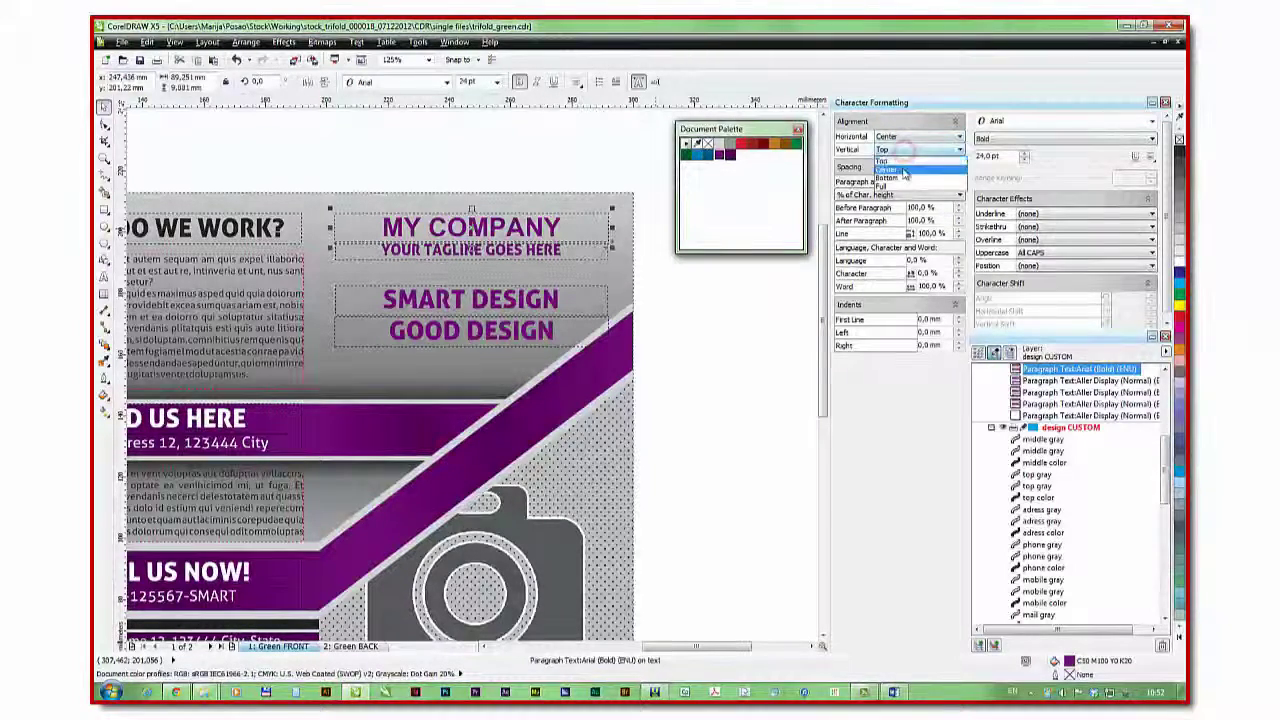
{"action": "left_click", "coordinate": [904, 171]}
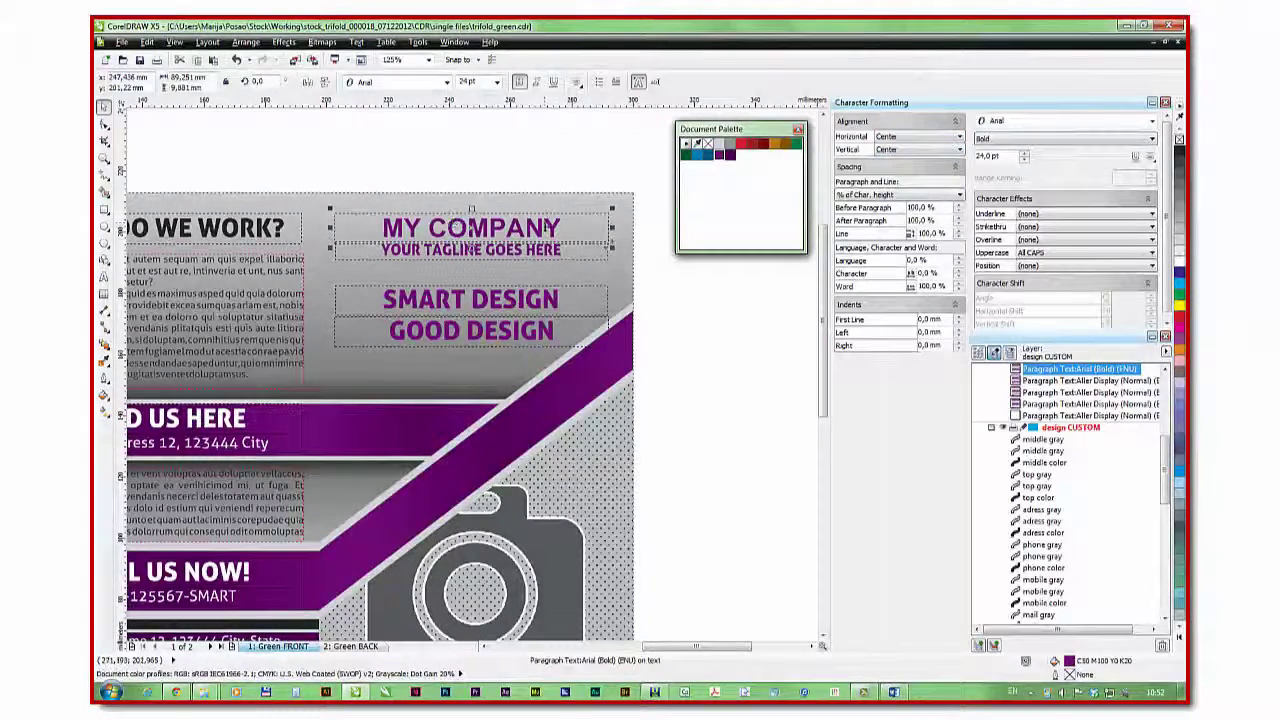
Step: Tighten the My Company heading's character spacing to -16%
{"action": "left_click", "coordinate": [958, 272]}
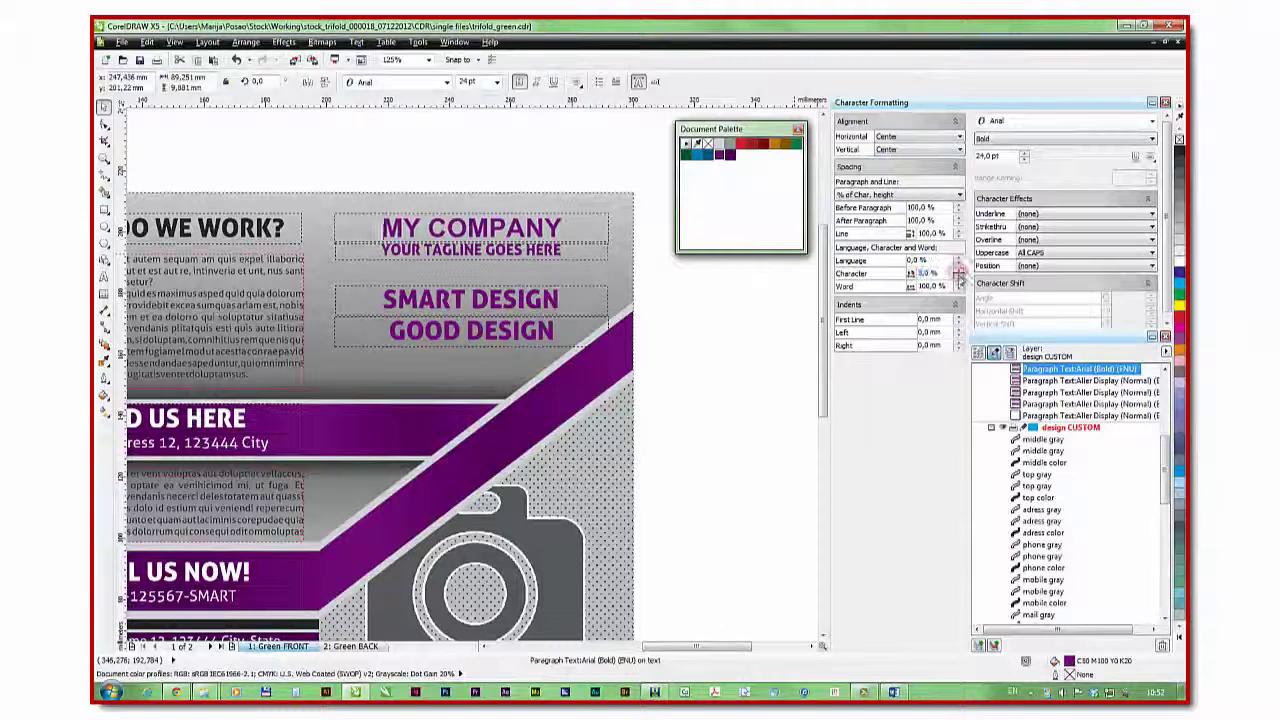
{"action": "left_click", "coordinate": [957, 272]}
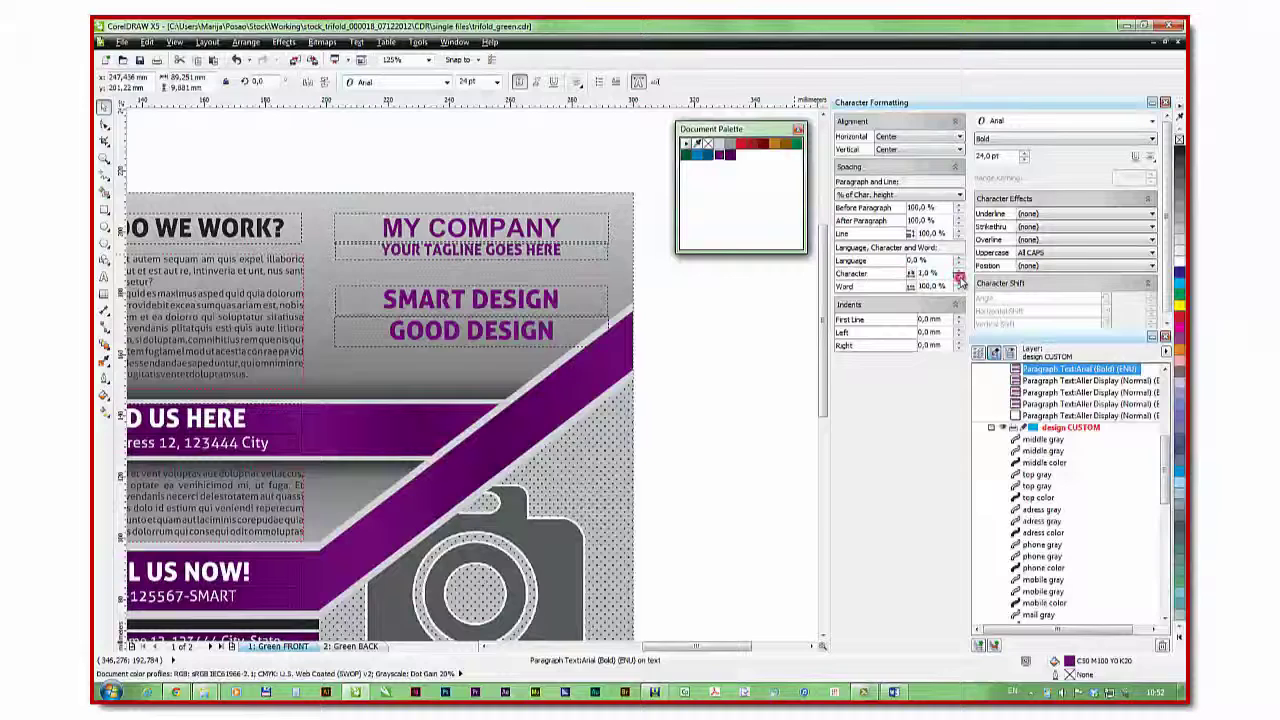
{"action": "left_click", "coordinate": [958, 277]}
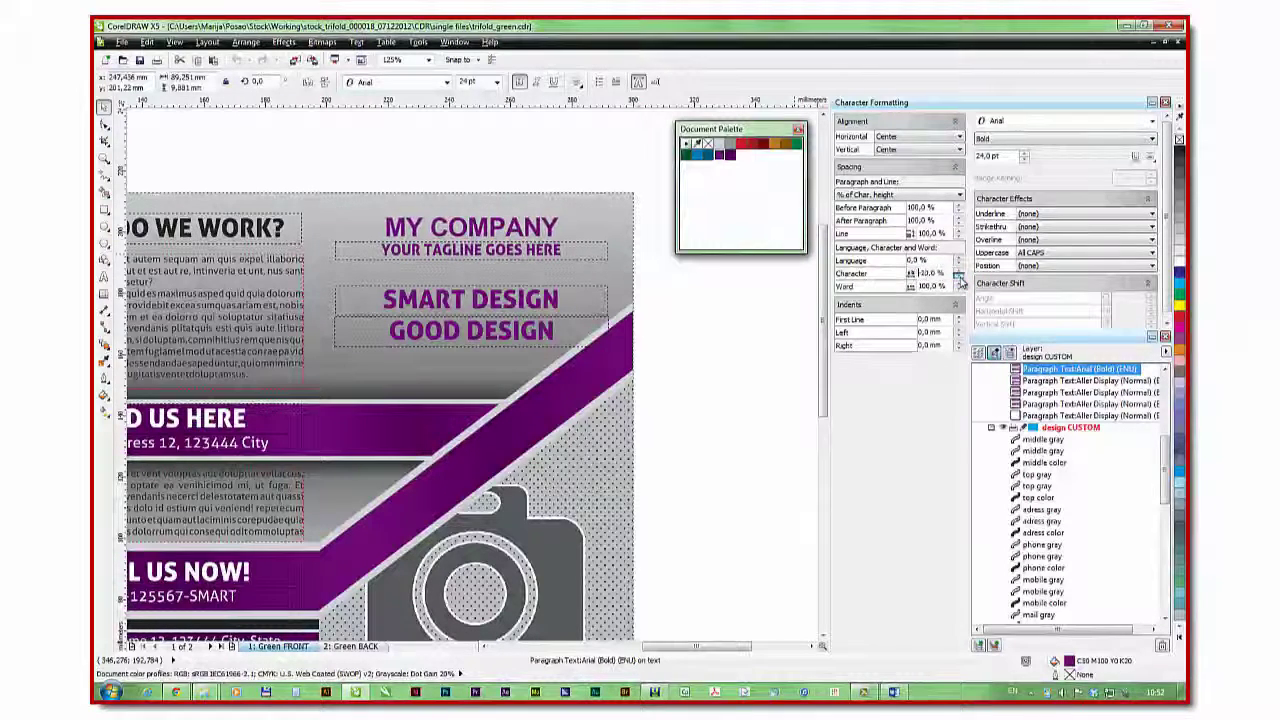
{"action": "left_click", "coordinate": [726, 317]}
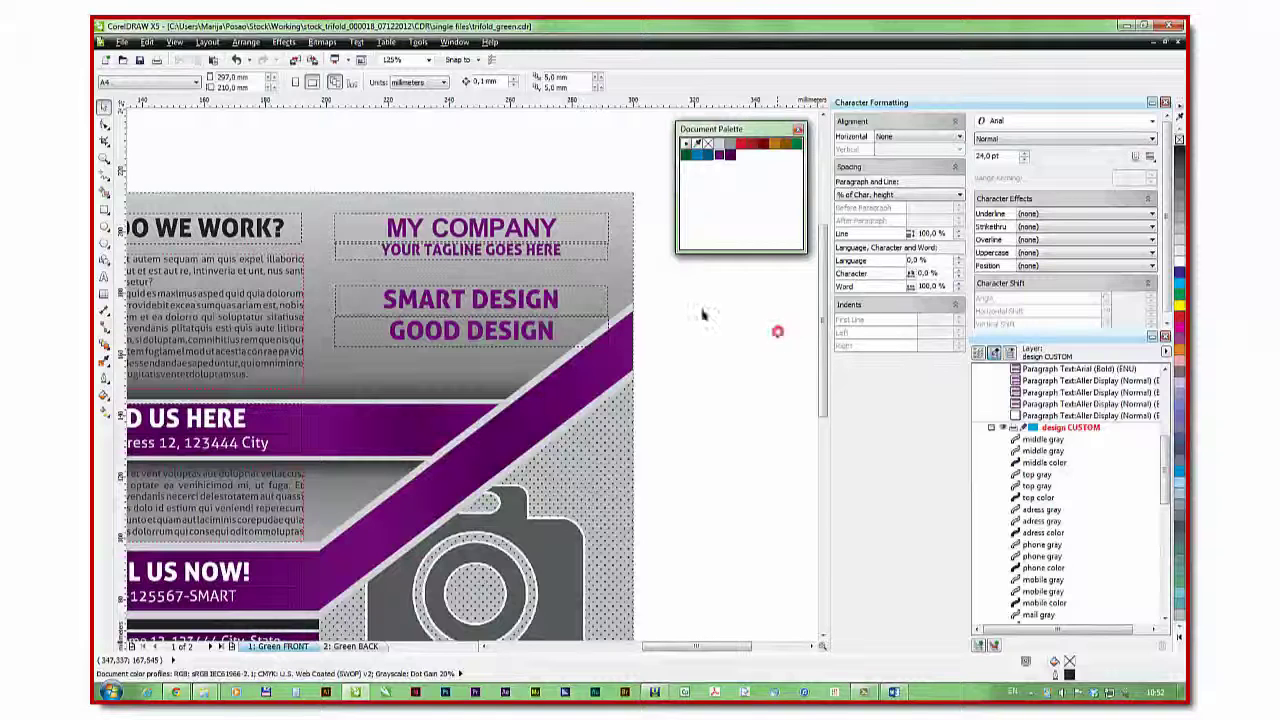
Step: Recolor the My Company heading, its tagline and the SMART DESIGN and GOOD DESIGN lines below to black
{"action": "left_click", "coordinate": [543, 236]}
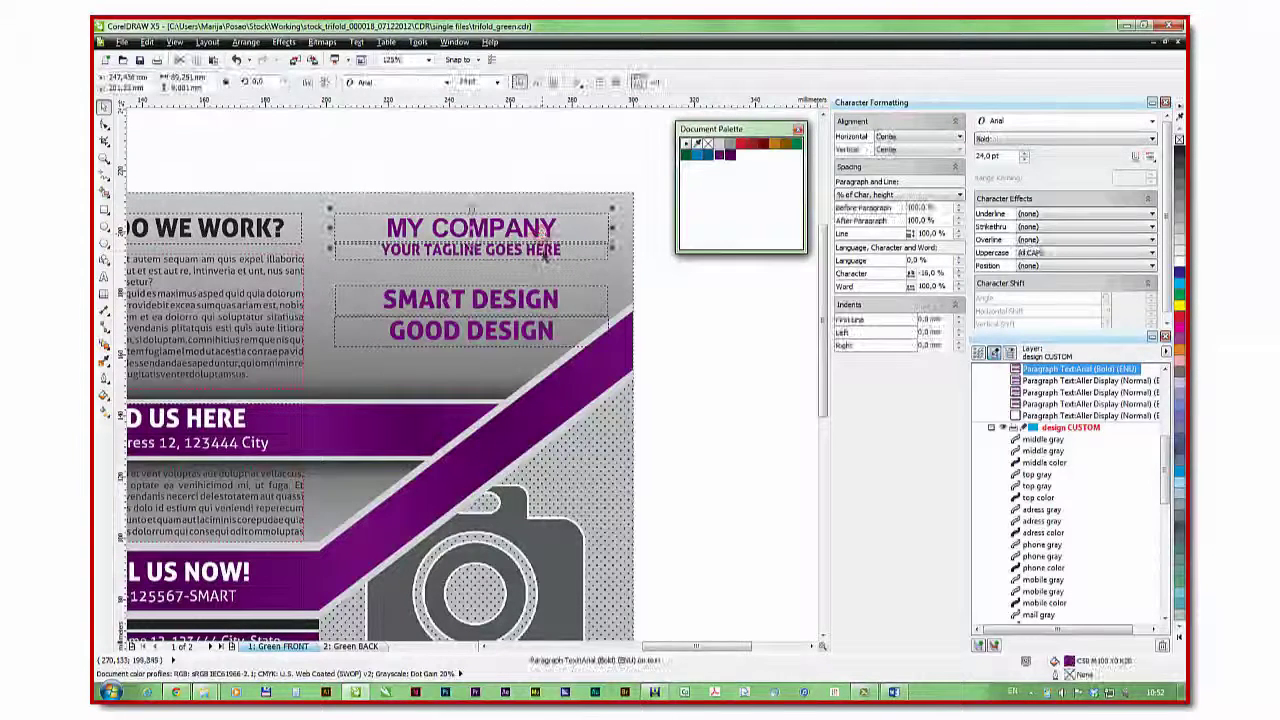
{"action": "left_click", "coordinate": [541, 249], "text": "shift"}
{"action": "left_click", "coordinate": [546, 310], "text": "shift"}
{"action": "left_click", "coordinate": [543, 330], "text": "shift"}
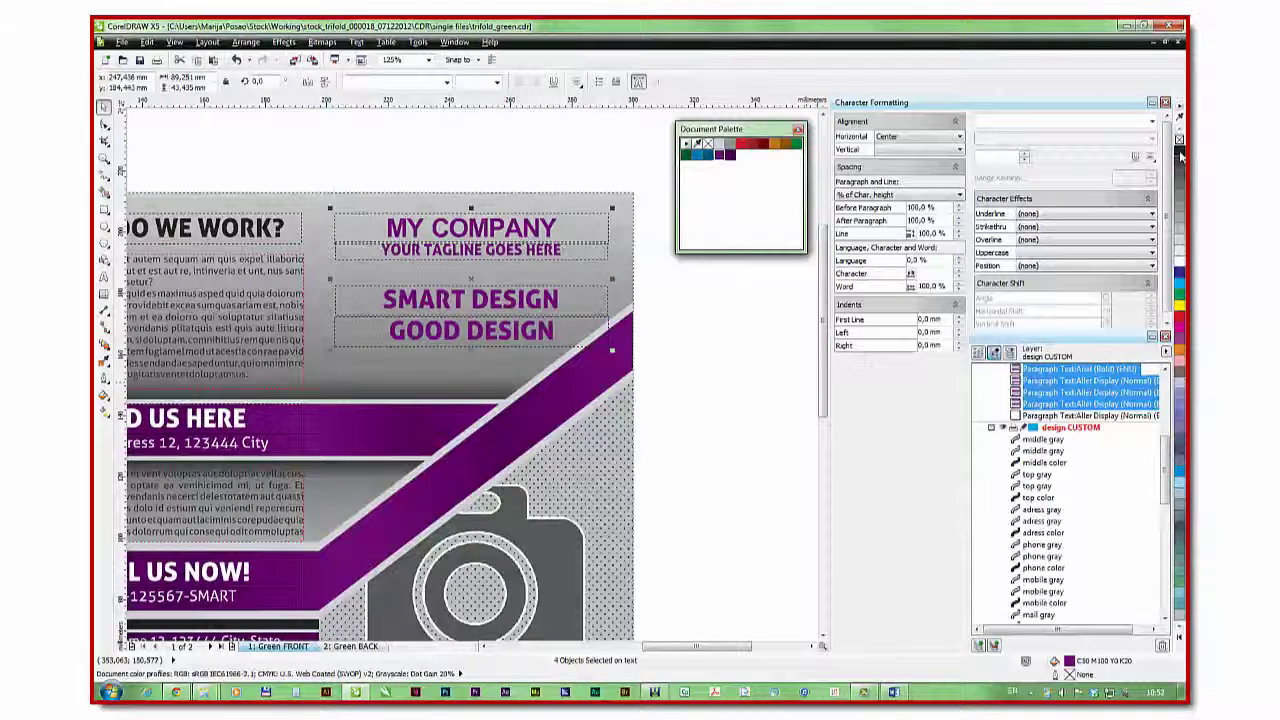
{"action": "left_click", "coordinate": [711, 317]}
{"action": "key", "text": "shift+F4"}
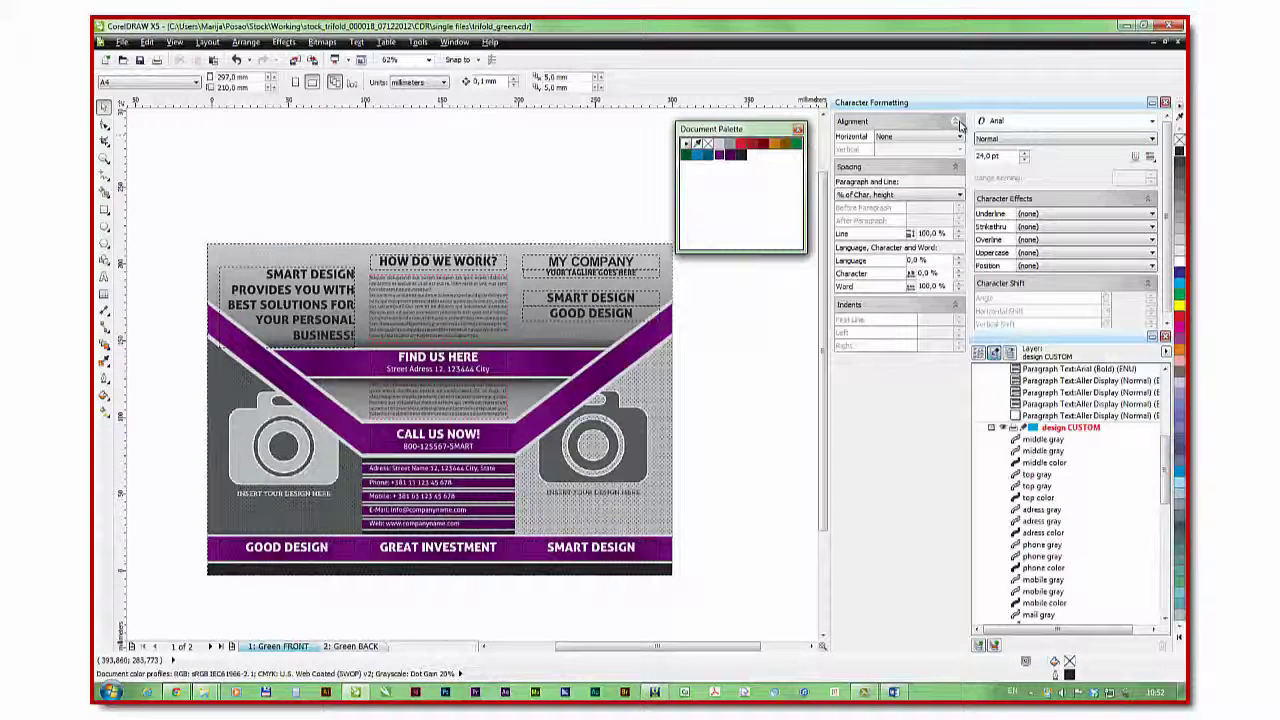
Step: Close the text formatting dockers and open the PowerClip contents of the brochure's right camera placeholder image for editing
{"action": "left_click", "coordinate": [1165, 104]}
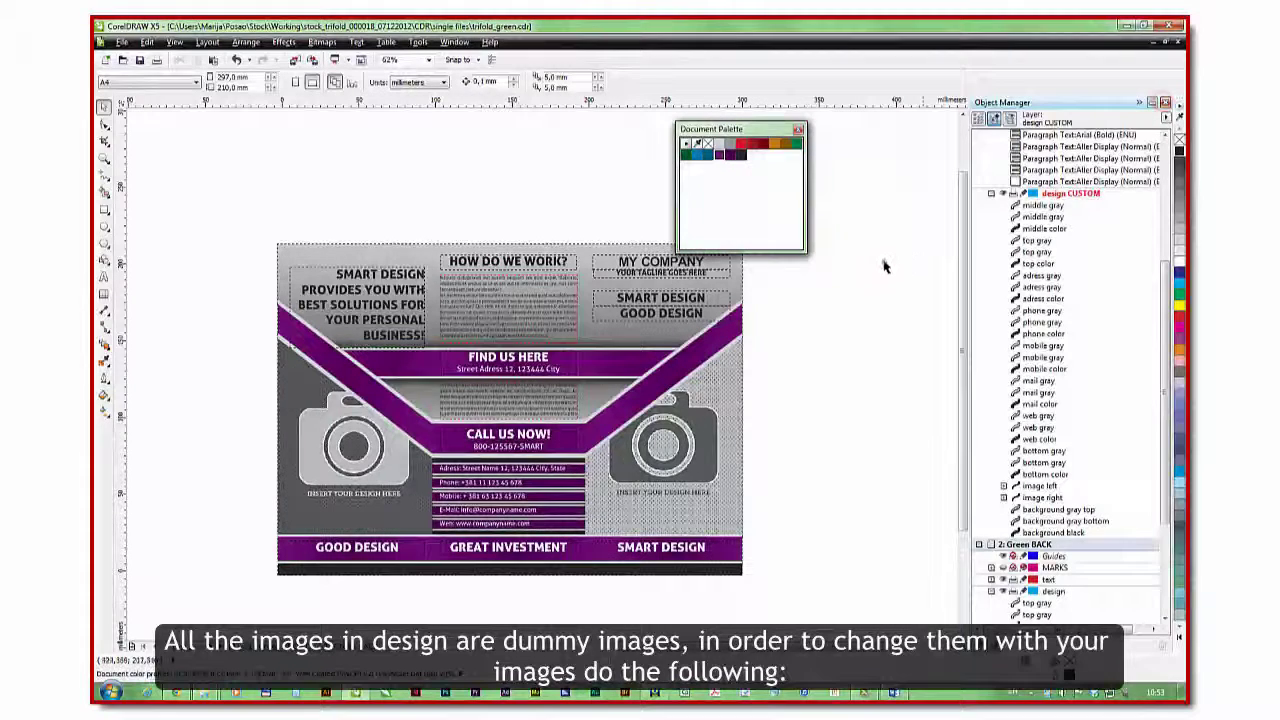
{"action": "left_click_drag", "start_coordinate": [748, 128], "coordinate": [893, 128]}
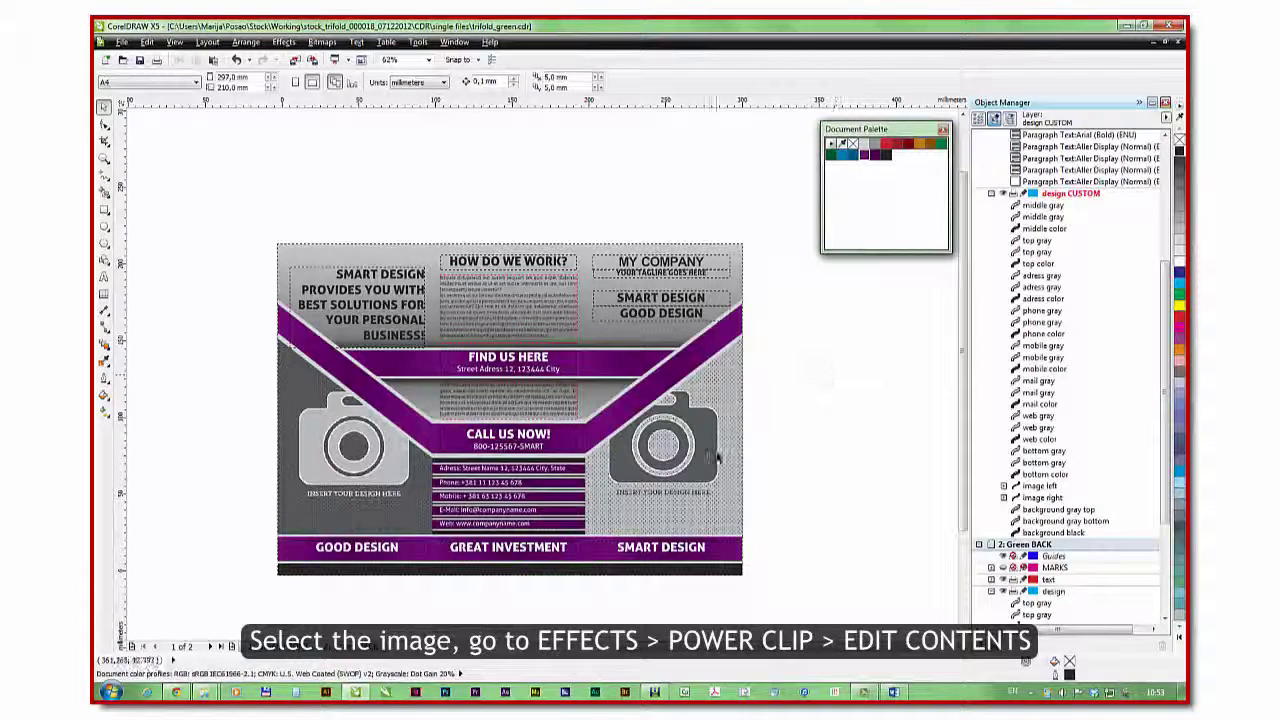
{"action": "left_click", "coordinate": [716, 452]}
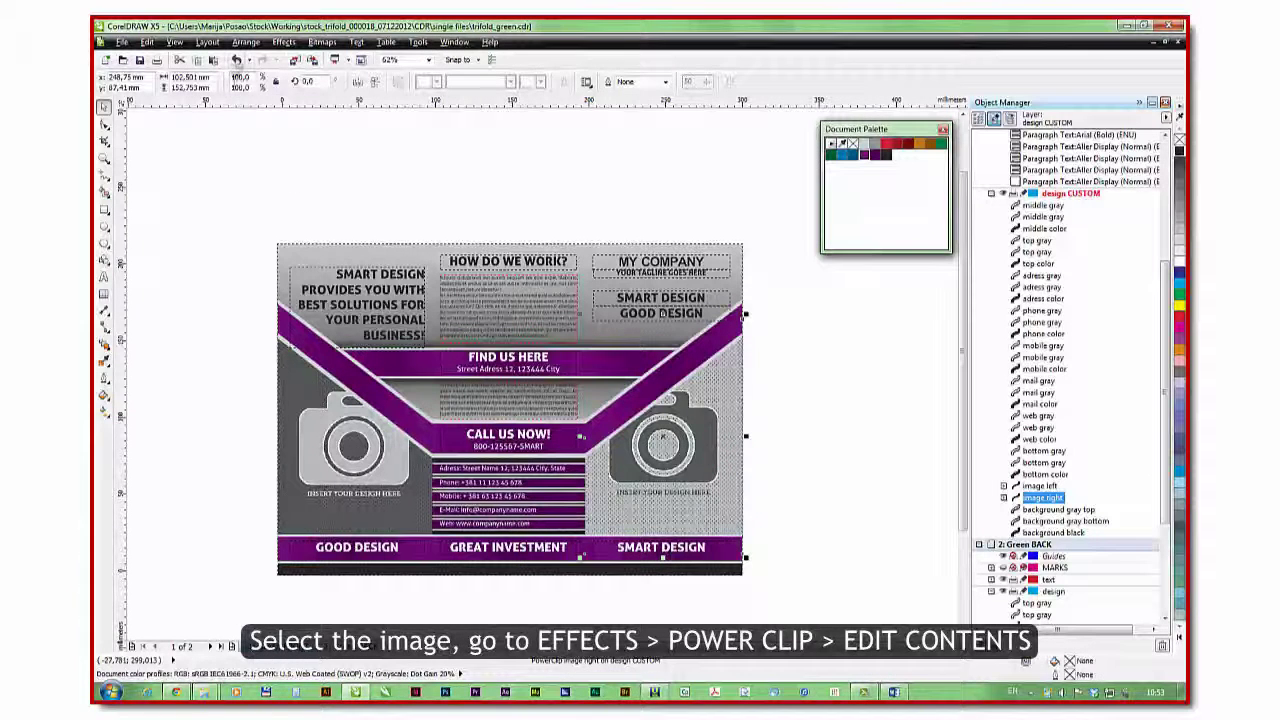
{"action": "left_click", "coordinate": [284, 42]}
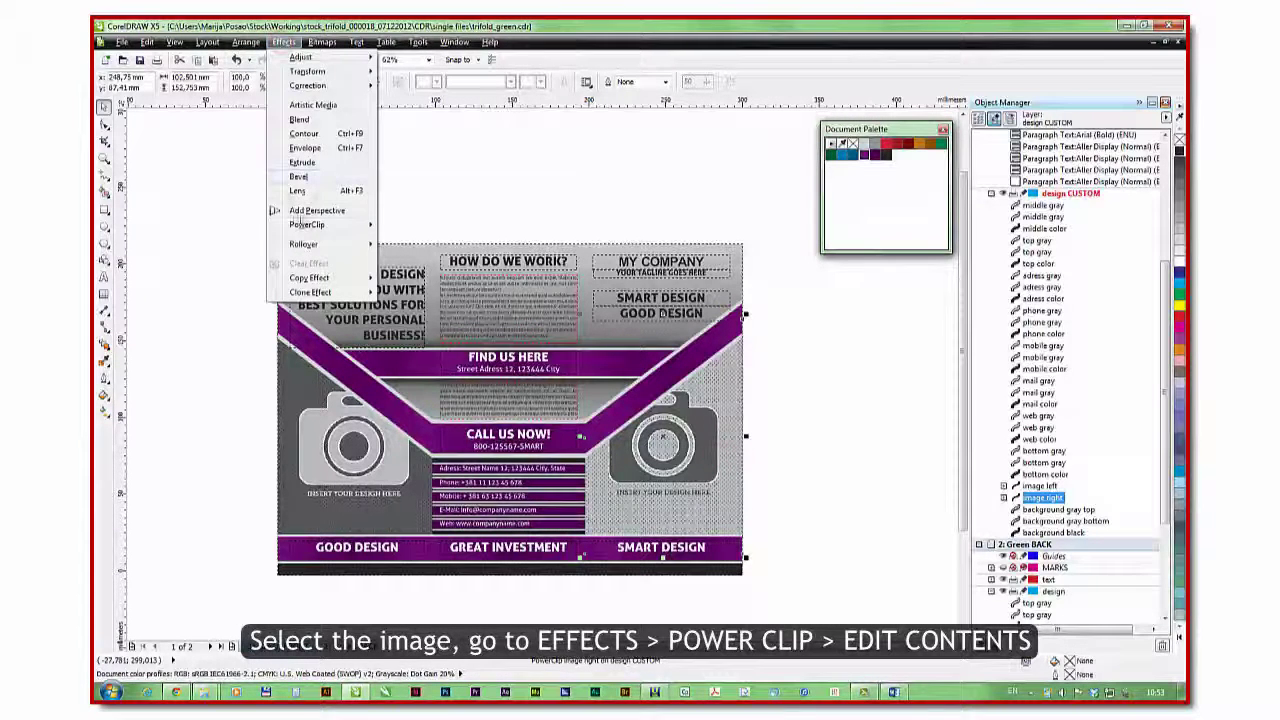
{"action": "mouse_move", "coordinate": [307, 224]}
{"action": "left_click", "coordinate": [457, 262]}
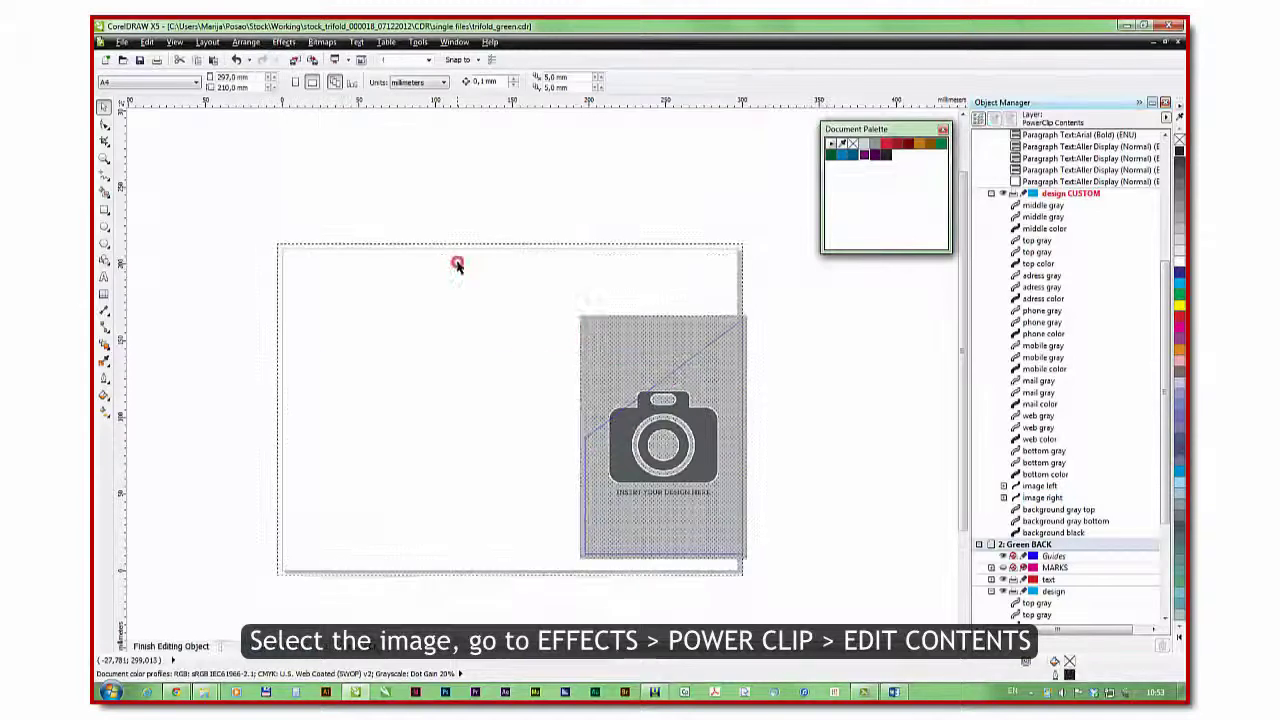
Step: Delete the dummy camera image inside the right frame and import mockup_pictures_vertical orange2.jpg in its place
{"action": "left_click", "coordinate": [645, 362]}
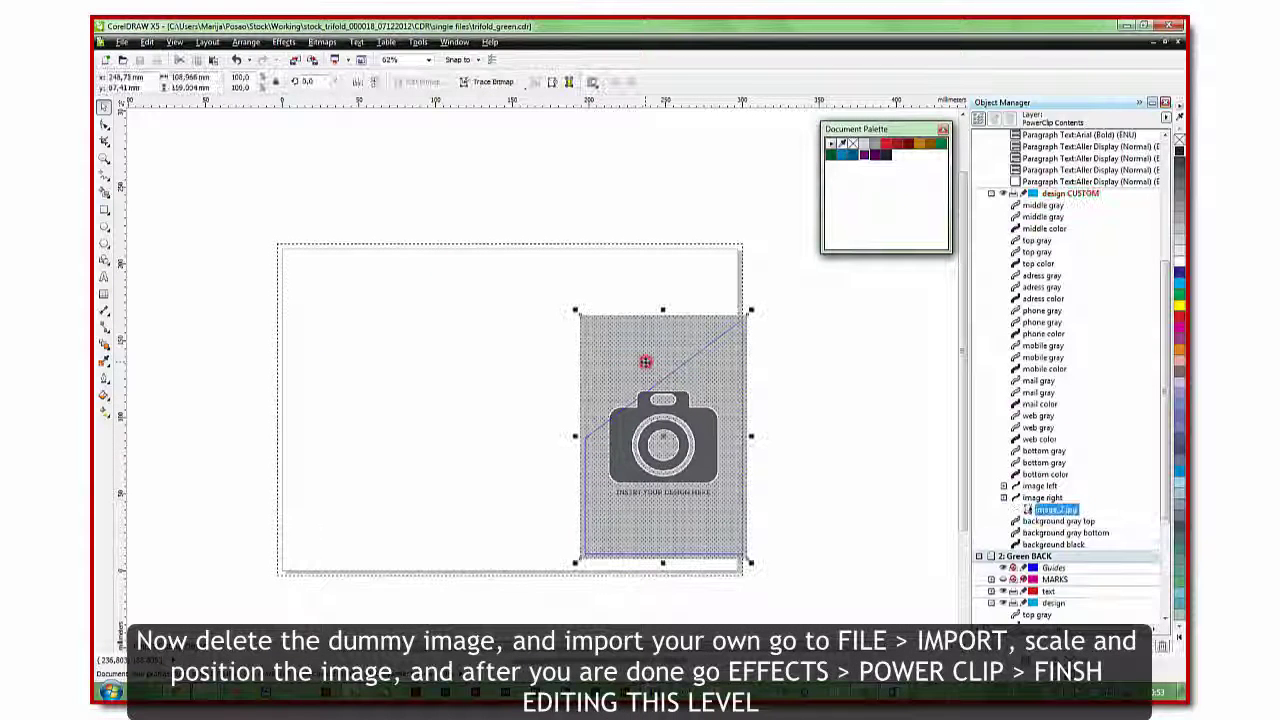
{"action": "key", "text": "Delete"}
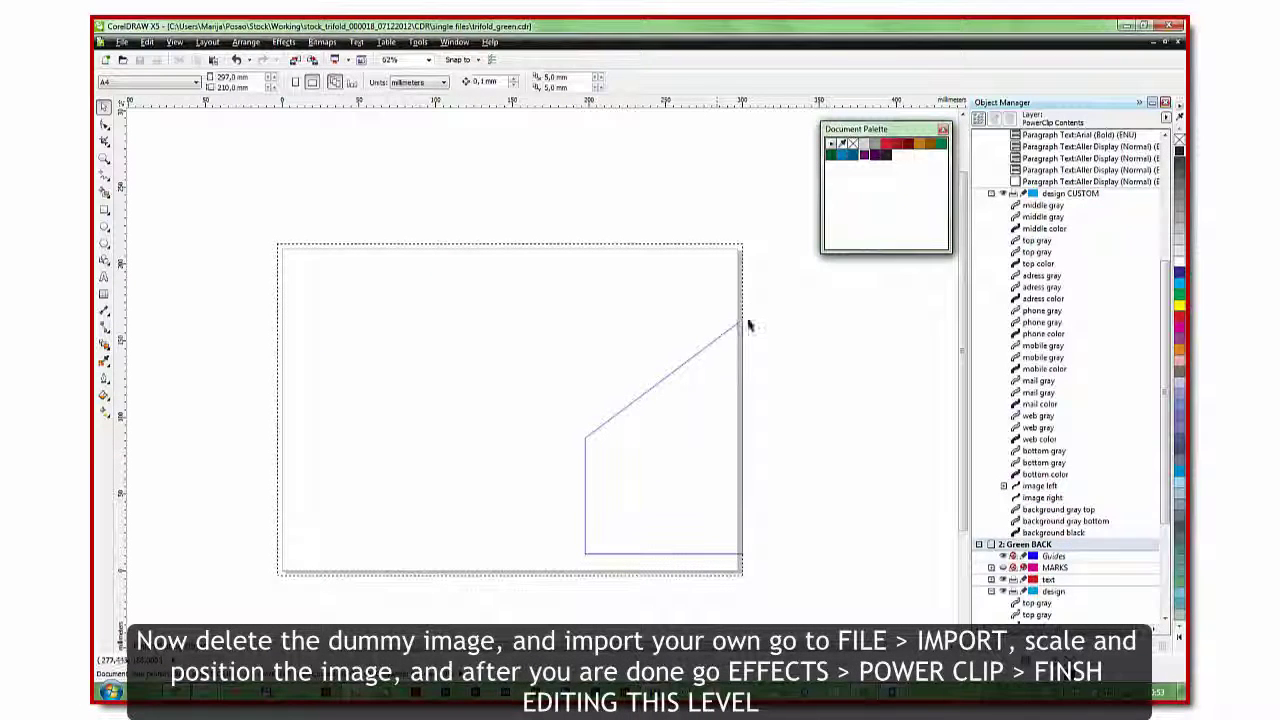
{"action": "left_click", "coordinate": [120, 43]}
{"action": "left_click", "coordinate": [147, 205]}
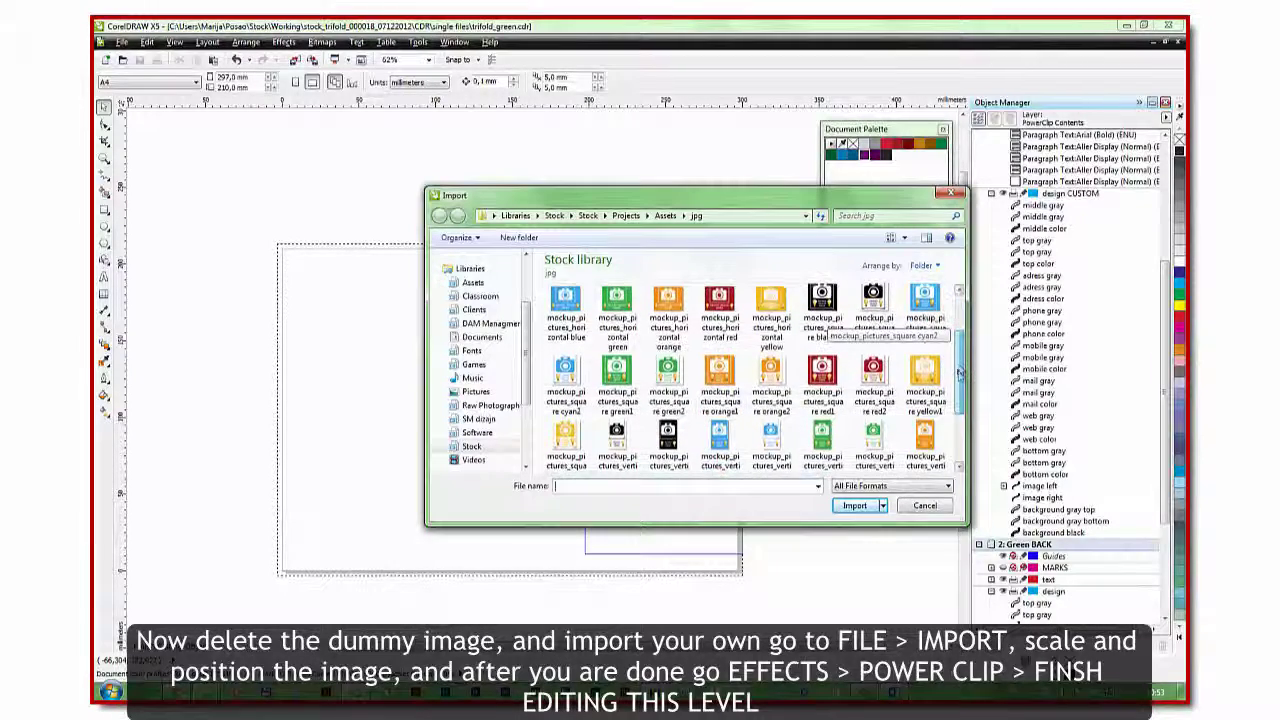
{"action": "scroll", "coordinate": [958, 335], "scroll_direction": "down", "scroll_amount": 1}
{"action": "left_click", "coordinate": [783, 350]}
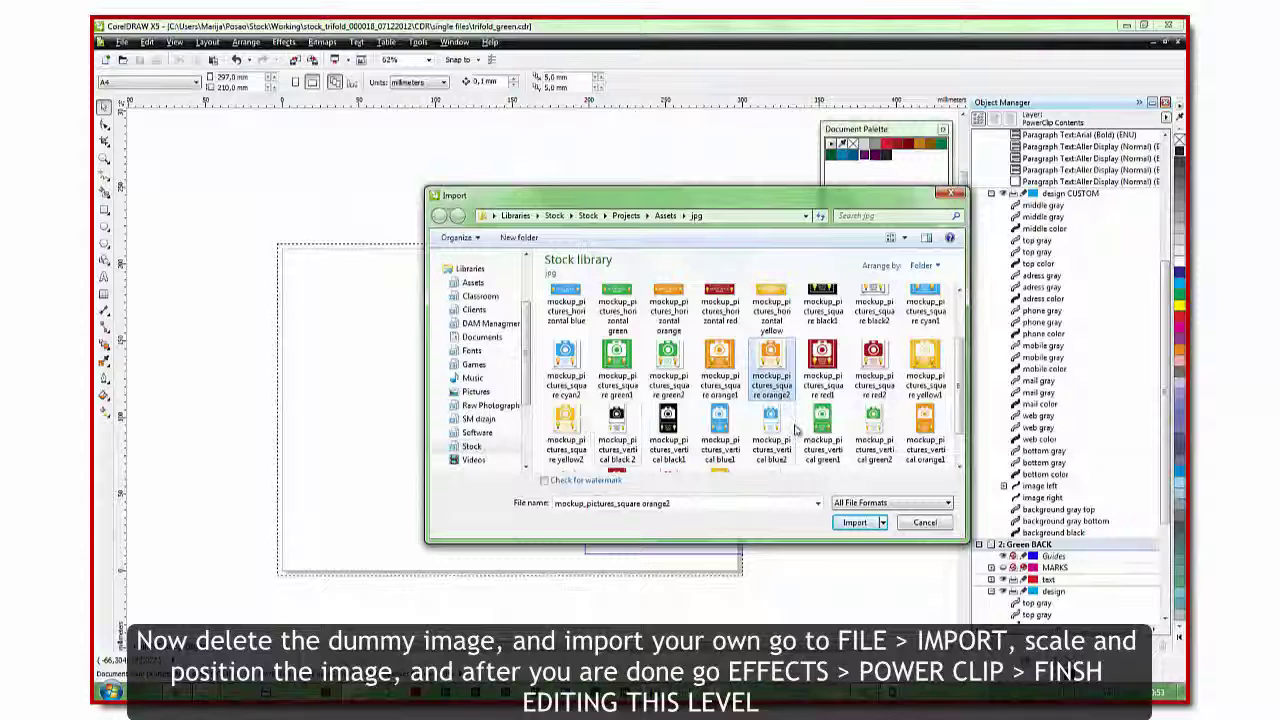
{"action": "scroll", "coordinate": [797, 428], "scroll_direction": "down", "scroll_amount": 1}
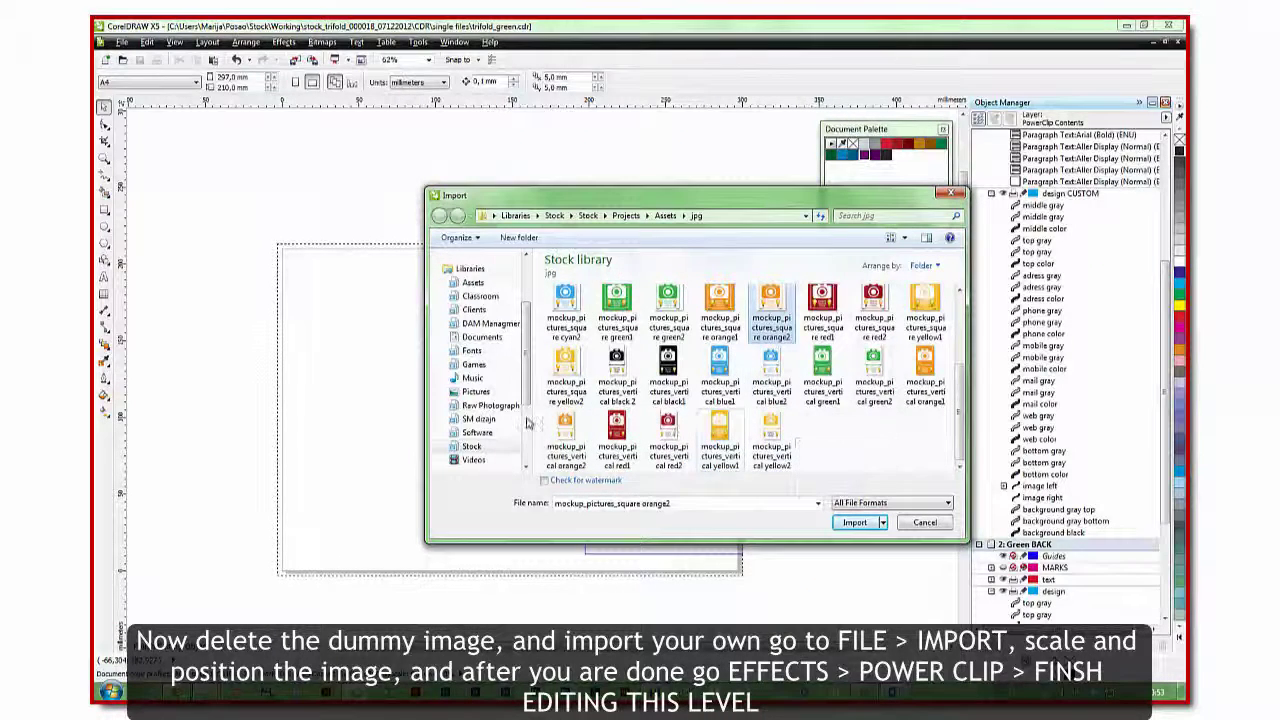
{"action": "left_click", "coordinate": [566, 425]}
{"action": "left_click", "coordinate": [856, 522]}
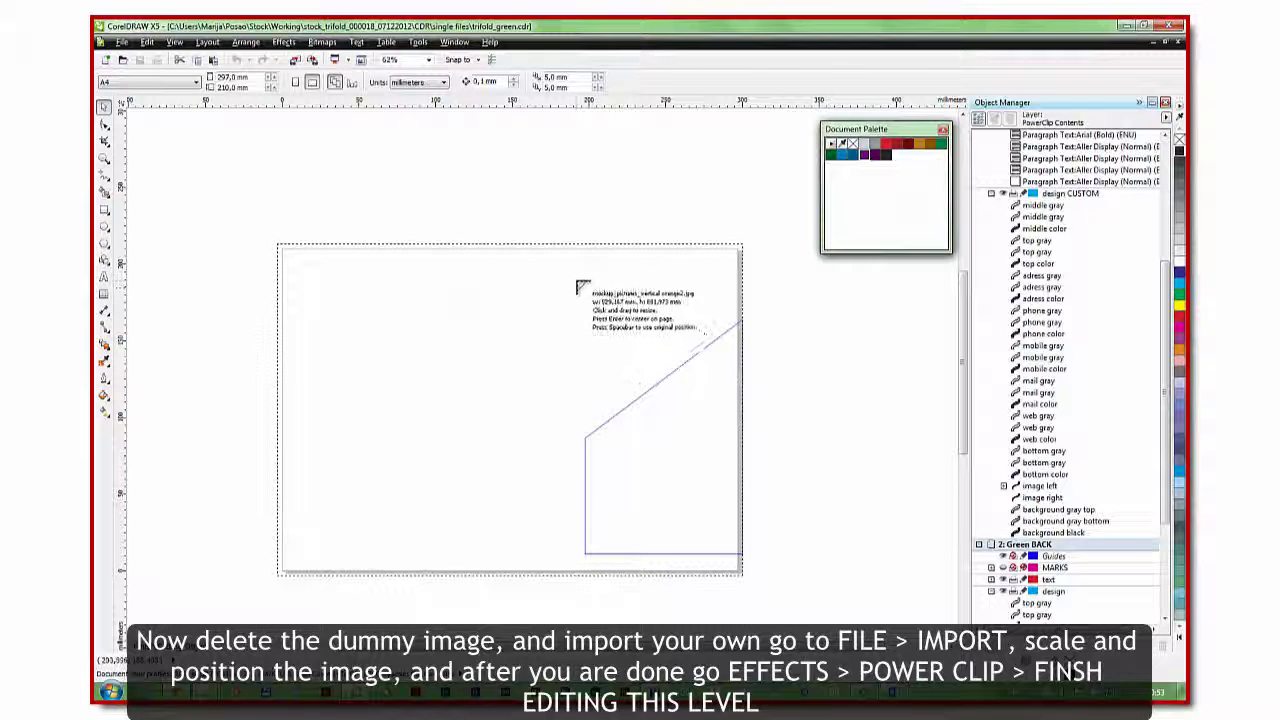
Step: Place the orange image over the right frame's outline, move it down to cover the shape and scale it to 25%
{"action": "left_click_drag", "start_coordinate": [577, 281], "coordinate": [757, 556]}
{"action": "left_click_drag", "start_coordinate": [651, 314], "coordinate": [653, 349]}
{"action": "left_click_drag", "start_coordinate": [746, 312], "coordinate": [719, 321]}
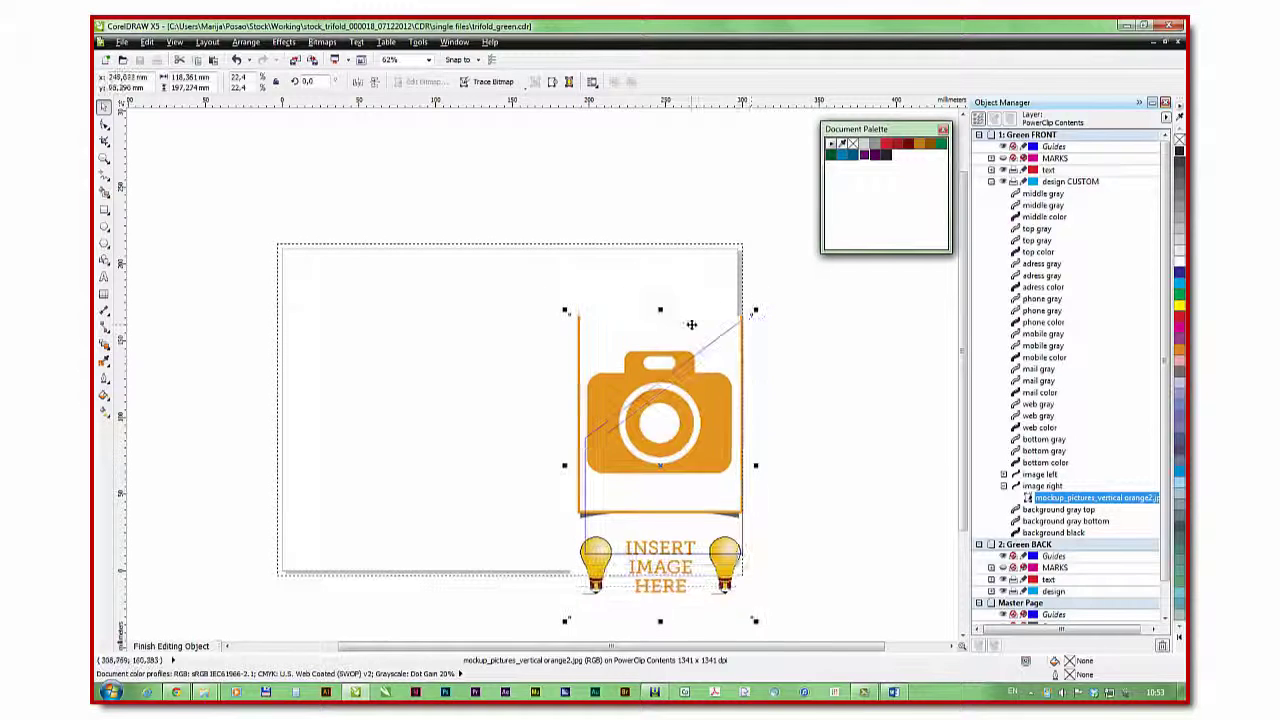
{"action": "left_click", "coordinate": [278, 80]}
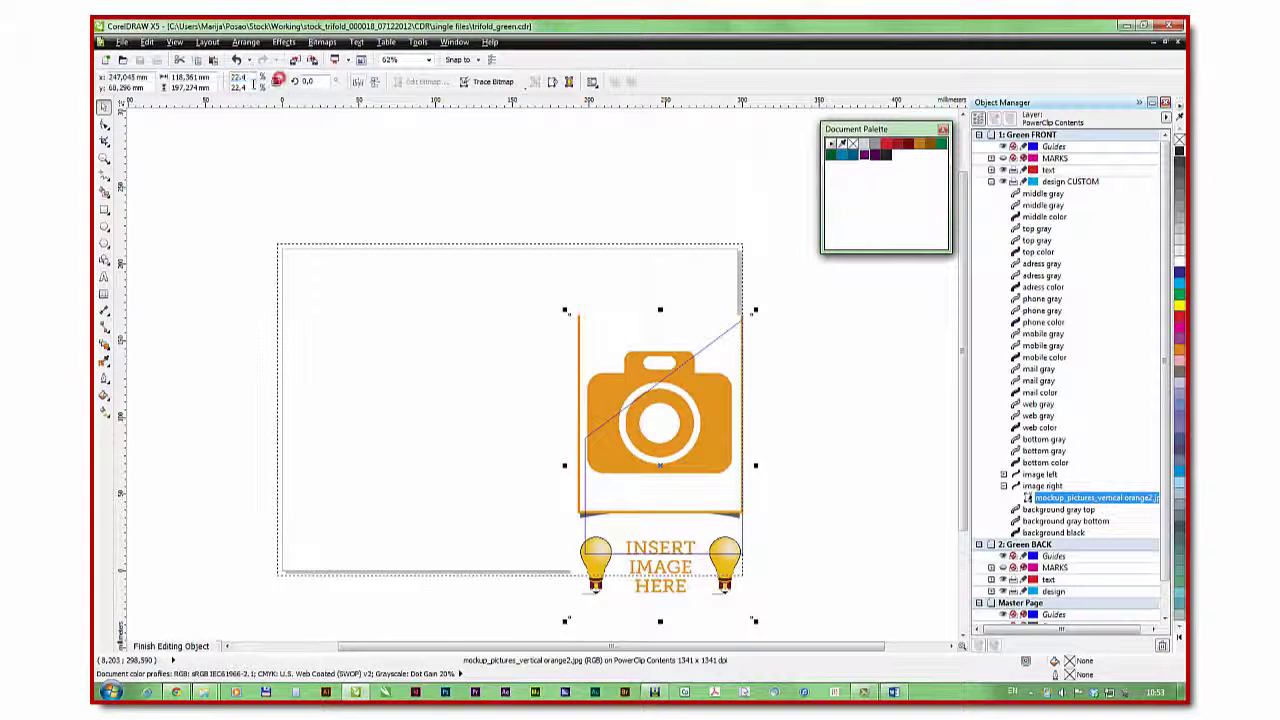
{"action": "type", "text": "25"}
{"action": "key", "text": "Return"}
{"action": "left_click_drag", "start_coordinate": [706, 410], "coordinate": [707, 428]}
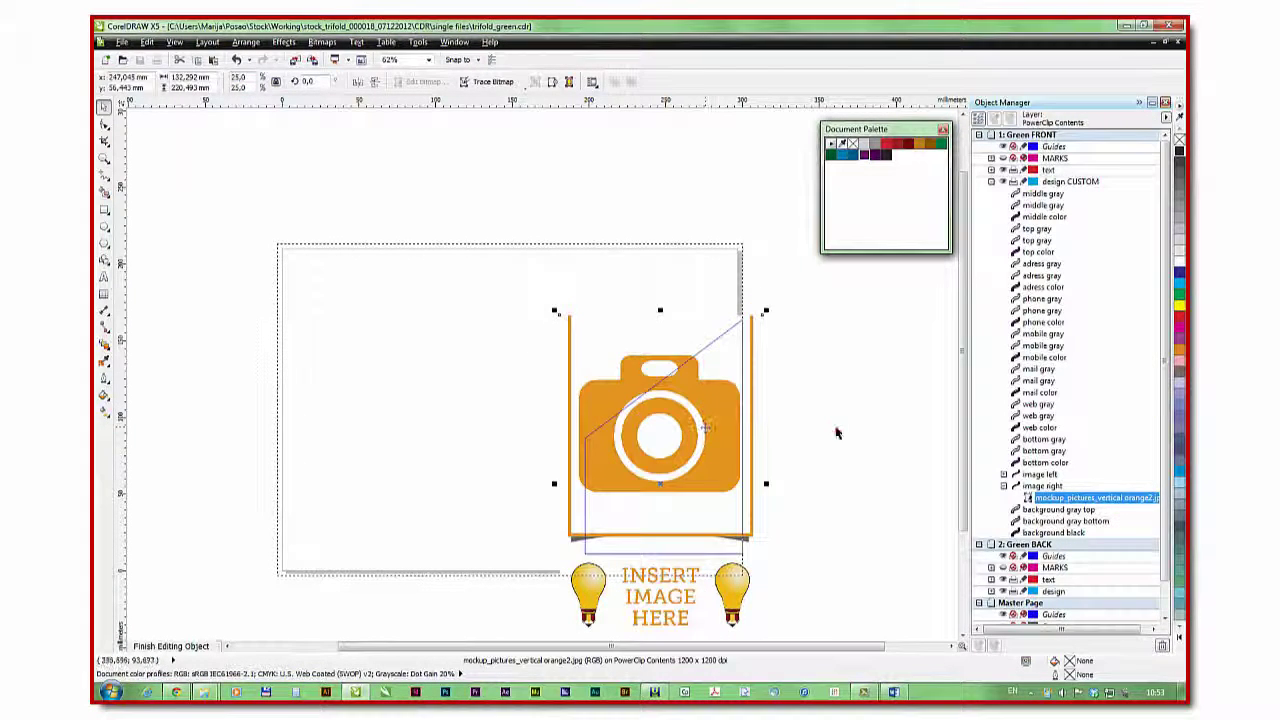
Step: Finish editing the right image's PowerClip contents
{"action": "left_click", "coordinate": [838, 432]}
{"action": "left_click", "coordinate": [280, 42]}
{"action": "mouse_move", "coordinate": [326, 228]}
{"action": "left_click", "coordinate": [450, 279]}
{"action": "left_click", "coordinate": [891, 365]}
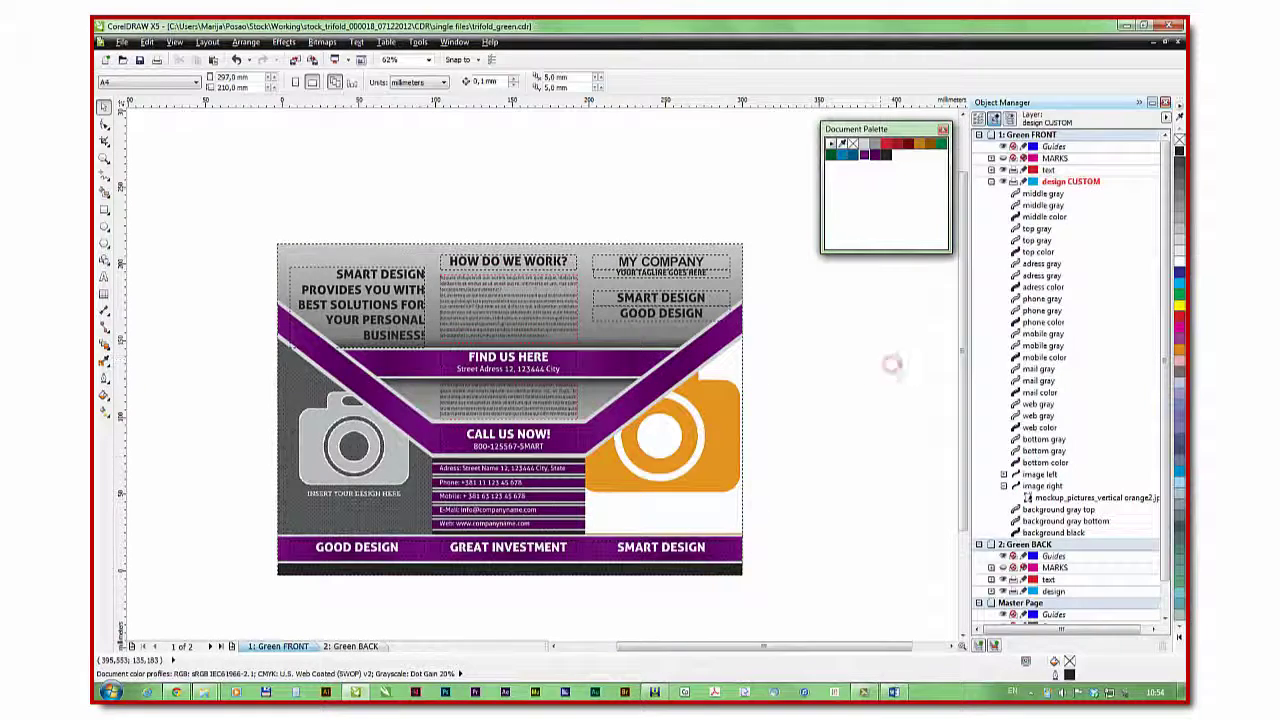
Step: Open the PowerClip contents of the left camera placeholder on the front page for editing
{"action": "left_click", "coordinate": [345, 453]}
{"action": "left_click", "coordinate": [283, 42]}
{"action": "mouse_move", "coordinate": [400, 226]}
{"action": "left_click", "coordinate": [422, 258]}
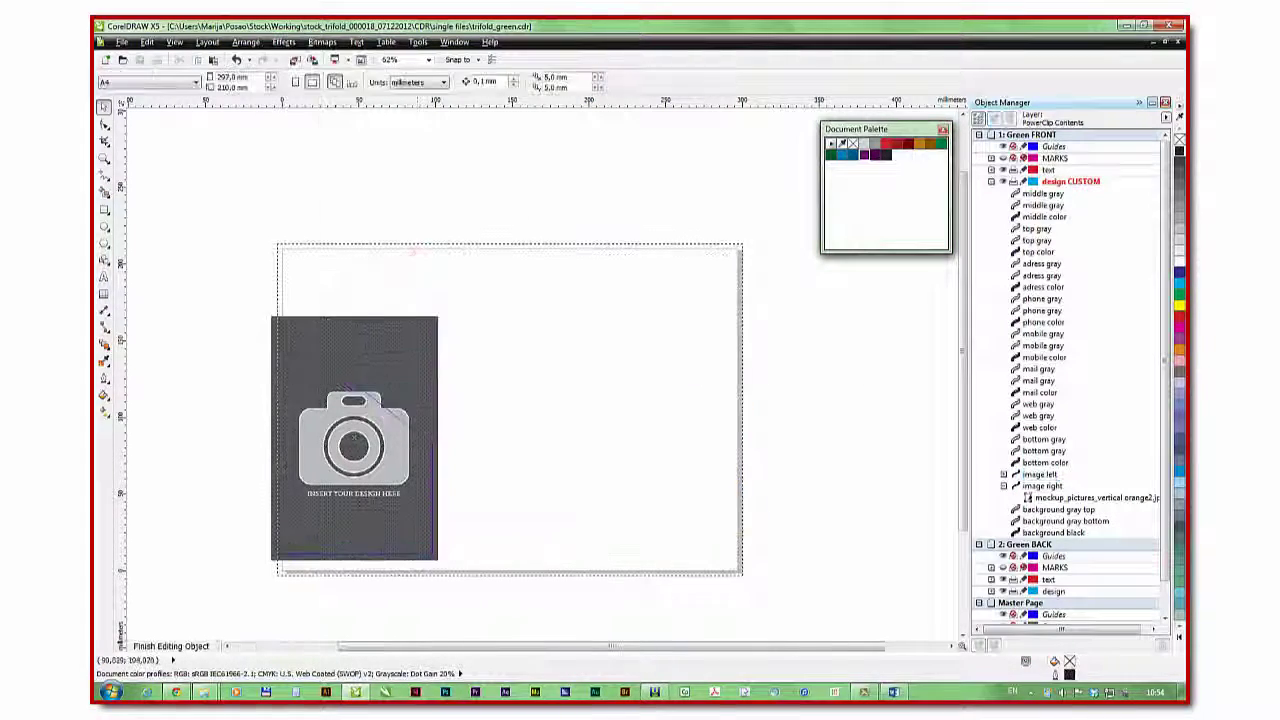
Step: Remove the dark dummy image from the left frame and import mockup_pictures_vertical yellow1.jpg
{"action": "left_click", "coordinate": [121, 42]}
{"action": "left_click", "coordinate": [171, 206]}
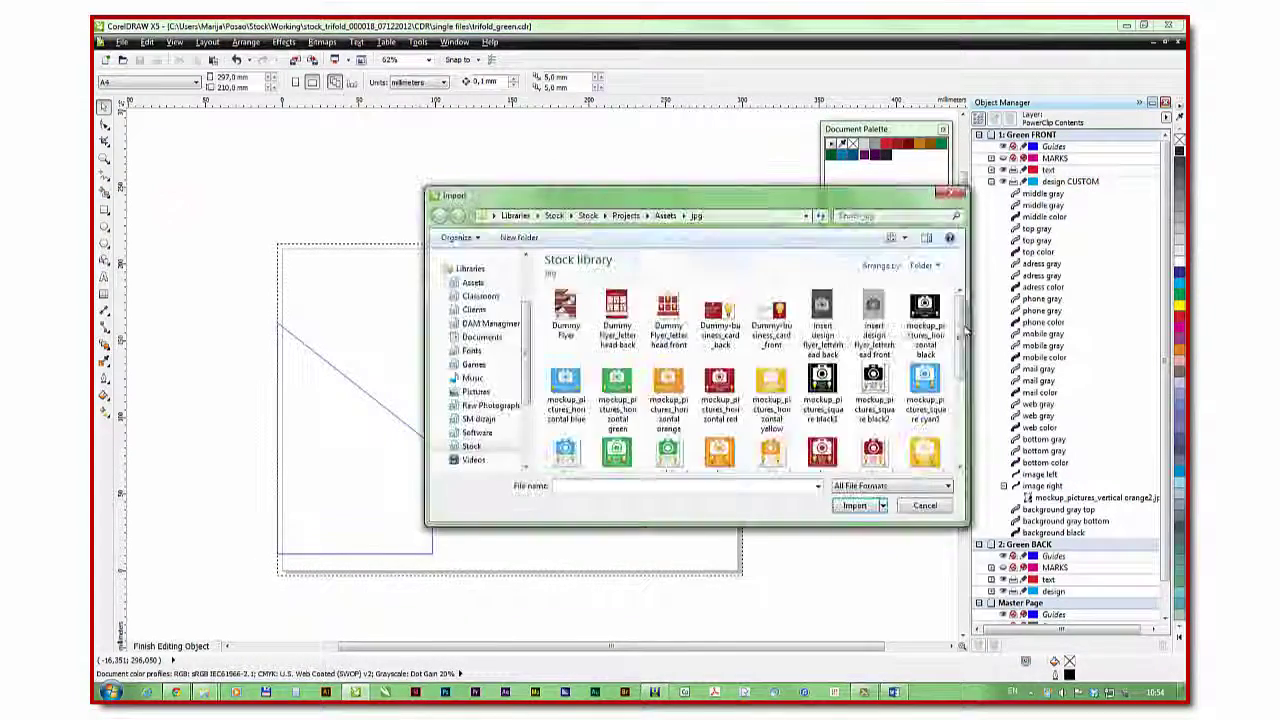
{"action": "left_click", "coordinate": [720, 440]}
{"action": "left_click", "coordinate": [855, 505]}
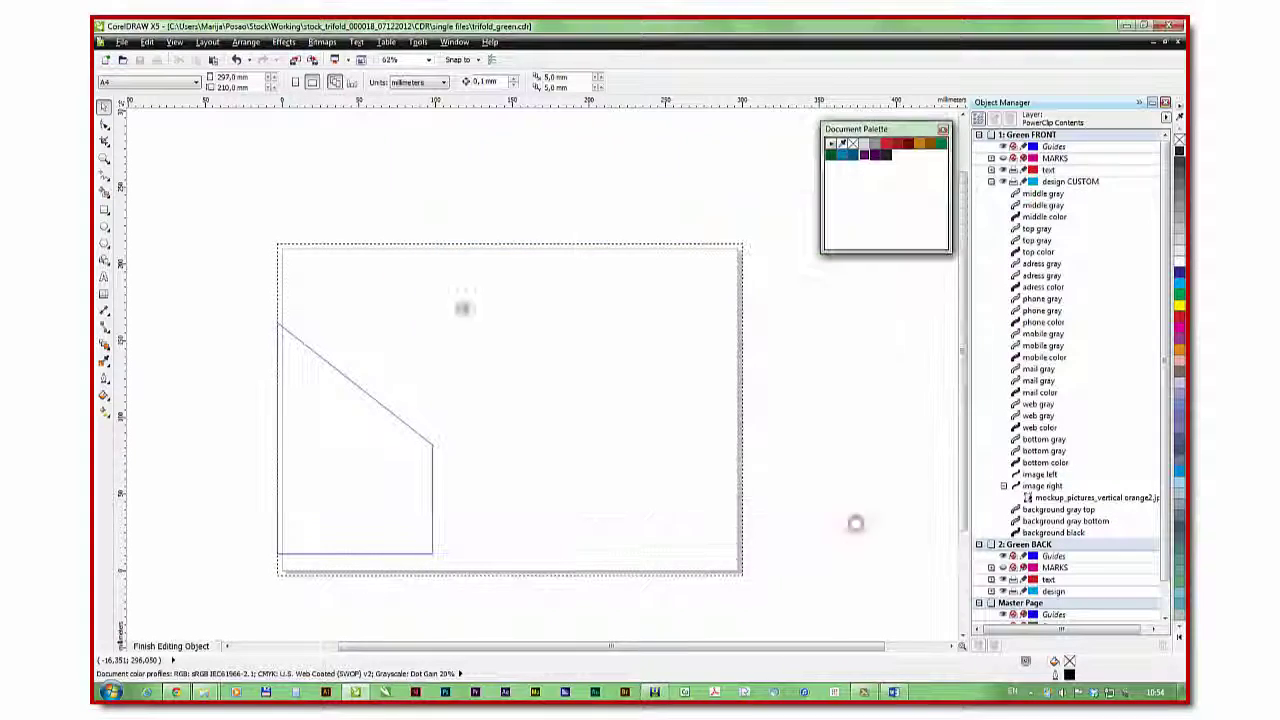
Step: Place the yellow image over the left frame's outline, scale it to 25% and move it down to cover the shape
{"action": "left_click_drag", "start_coordinate": [277, 250], "coordinate": [458, 565]}
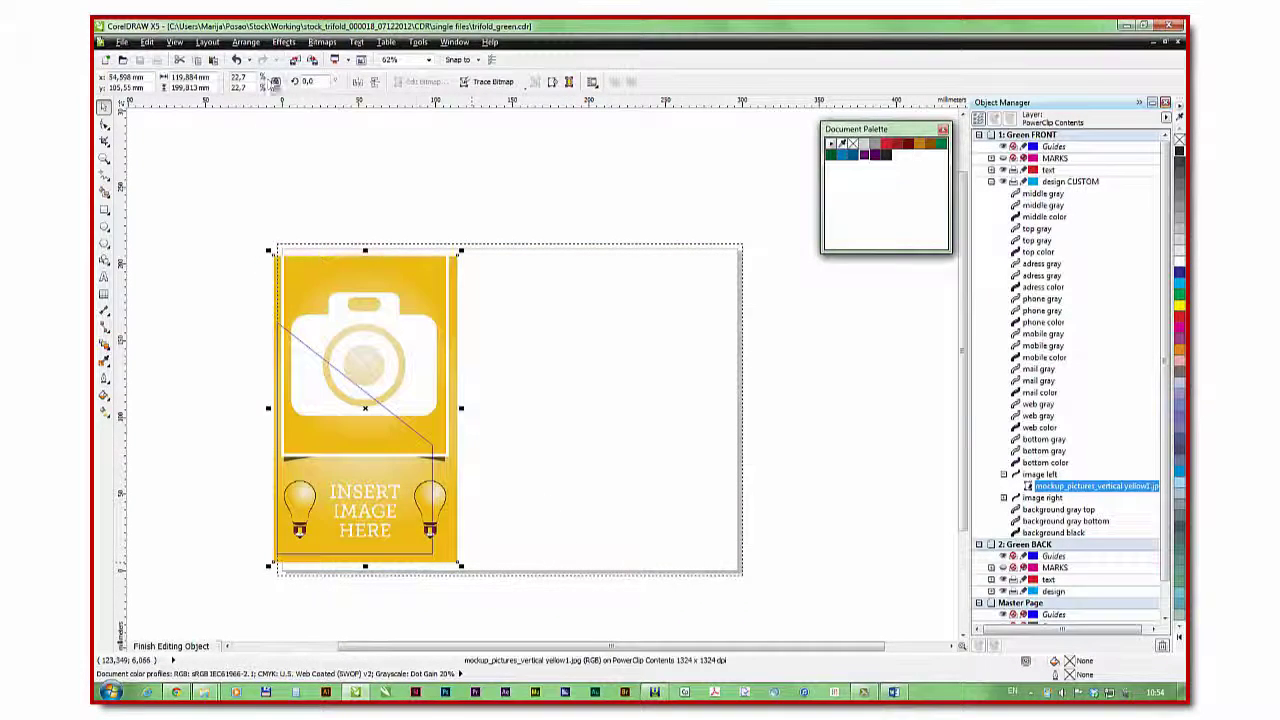
{"action": "type", "text": "25"}
{"action": "key", "text": "Return"}
{"action": "left_click_drag", "start_coordinate": [346, 275], "coordinate": [346, 353]}
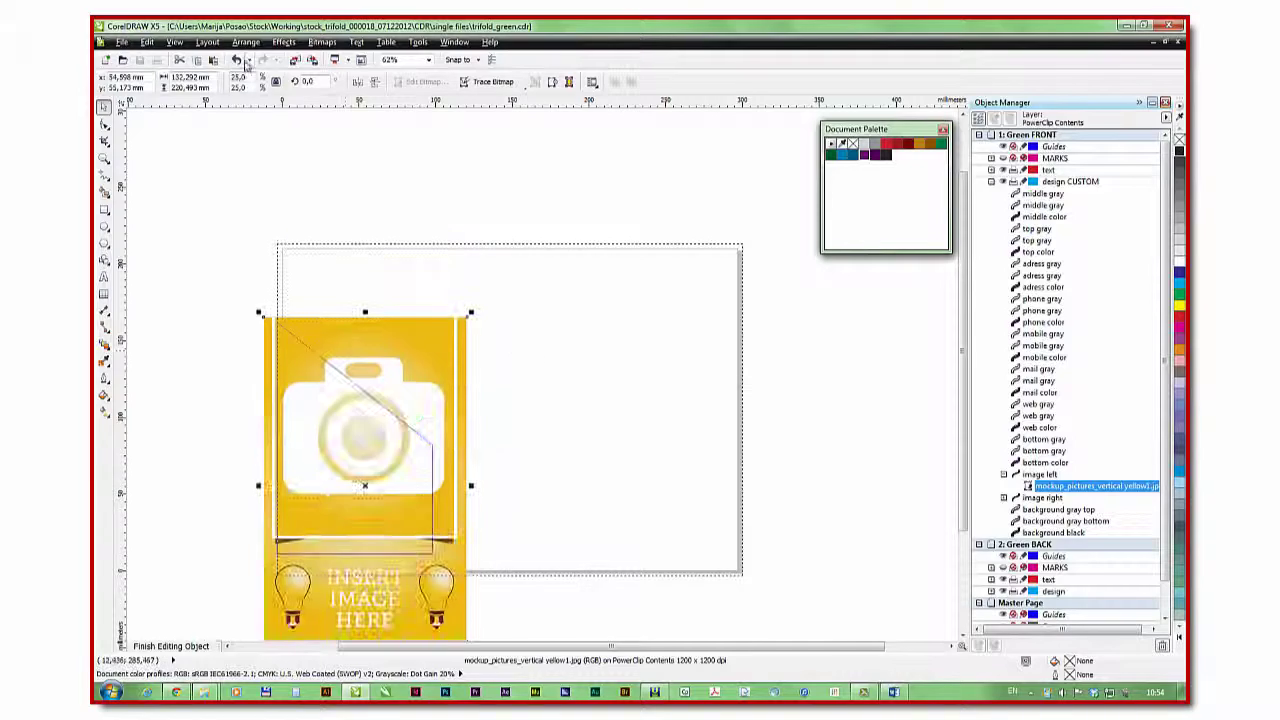
Step: Finish editing the left image's PowerClip contents
{"action": "left_click", "coordinate": [283, 42]}
{"action": "mouse_move", "coordinate": [310, 227]}
{"action": "left_click", "coordinate": [446, 268]}
{"action": "left_click", "coordinate": [500, 162]}
Step: Go to the Green BACK page and open the PowerClip contents of its large upper placeholder image for editing
{"action": "left_click", "coordinate": [374, 647]}
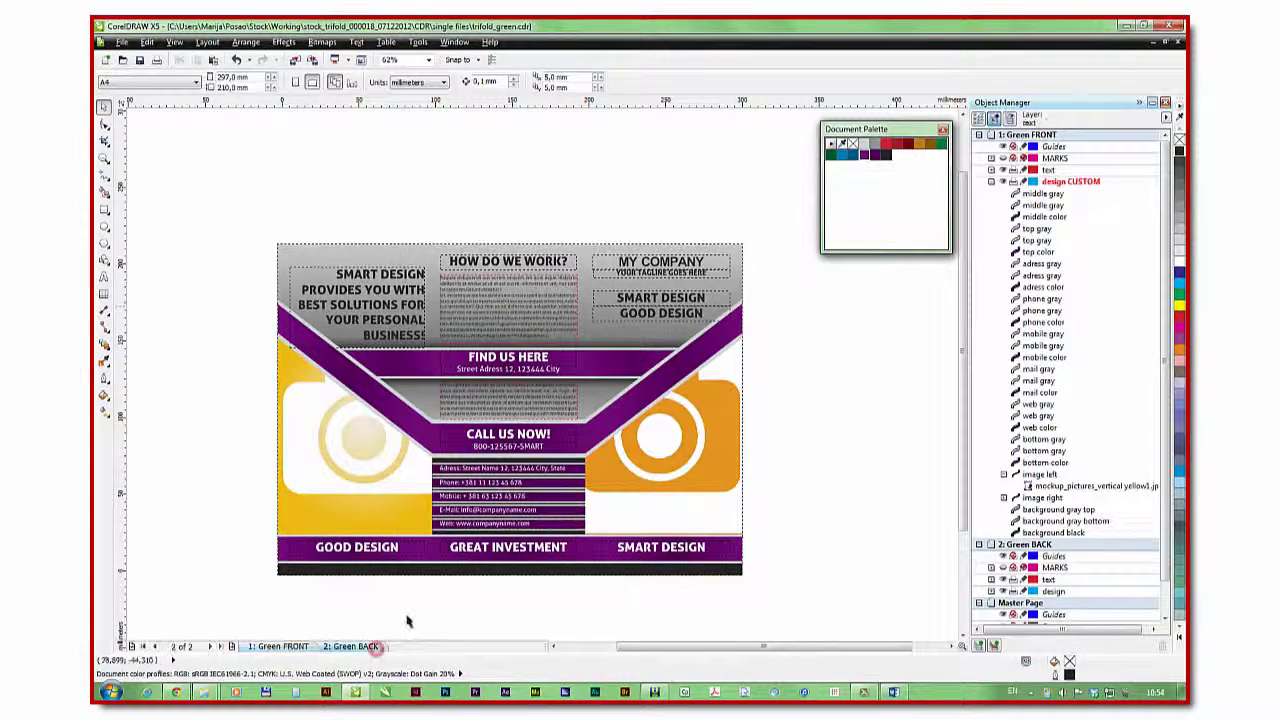
{"action": "left_click", "coordinate": [662, 306]}
{"action": "left_click", "coordinate": [283, 42]}
{"action": "left_click", "coordinate": [410, 254]}
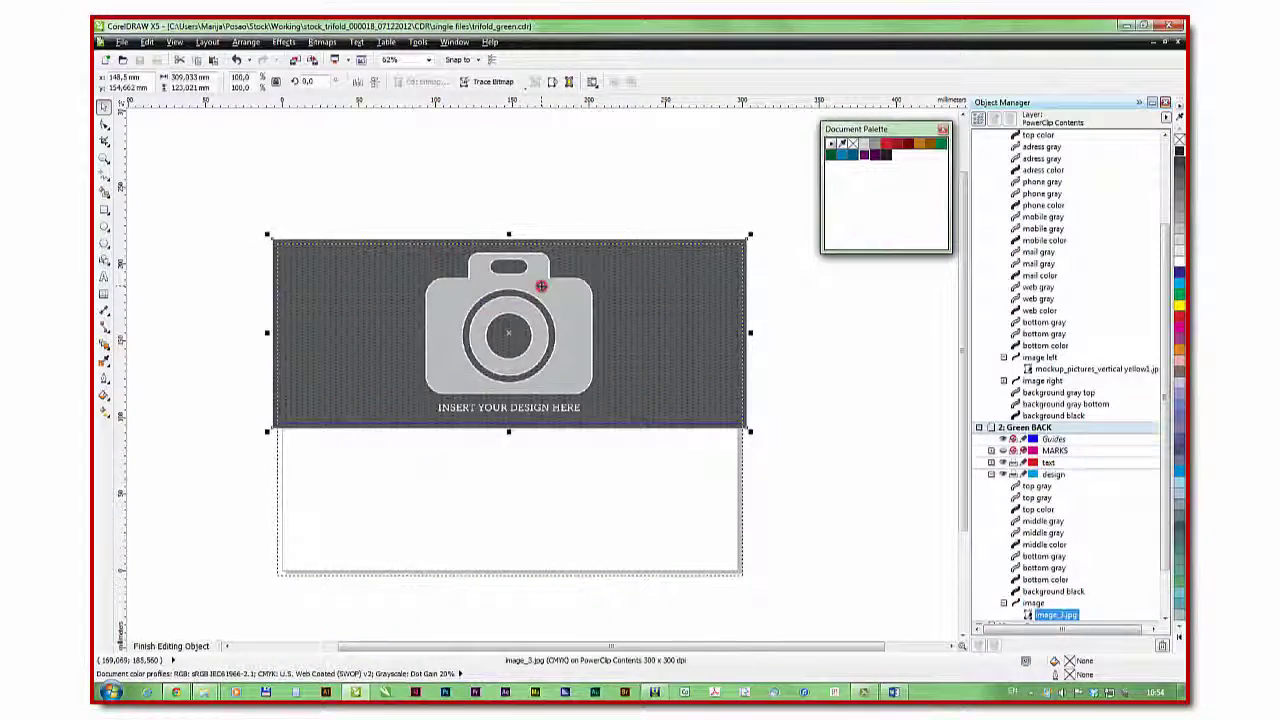
Step: Replace the back page's dummy camera image with mockup_pictures_horizontal orange, sized to slightly overlap the full page width
{"action": "key", "text": "Delete"}
{"action": "left_click", "coordinate": [122, 42]}
{"action": "left_click", "coordinate": [145, 204]}
{"action": "double_click", "coordinate": [822, 392]}
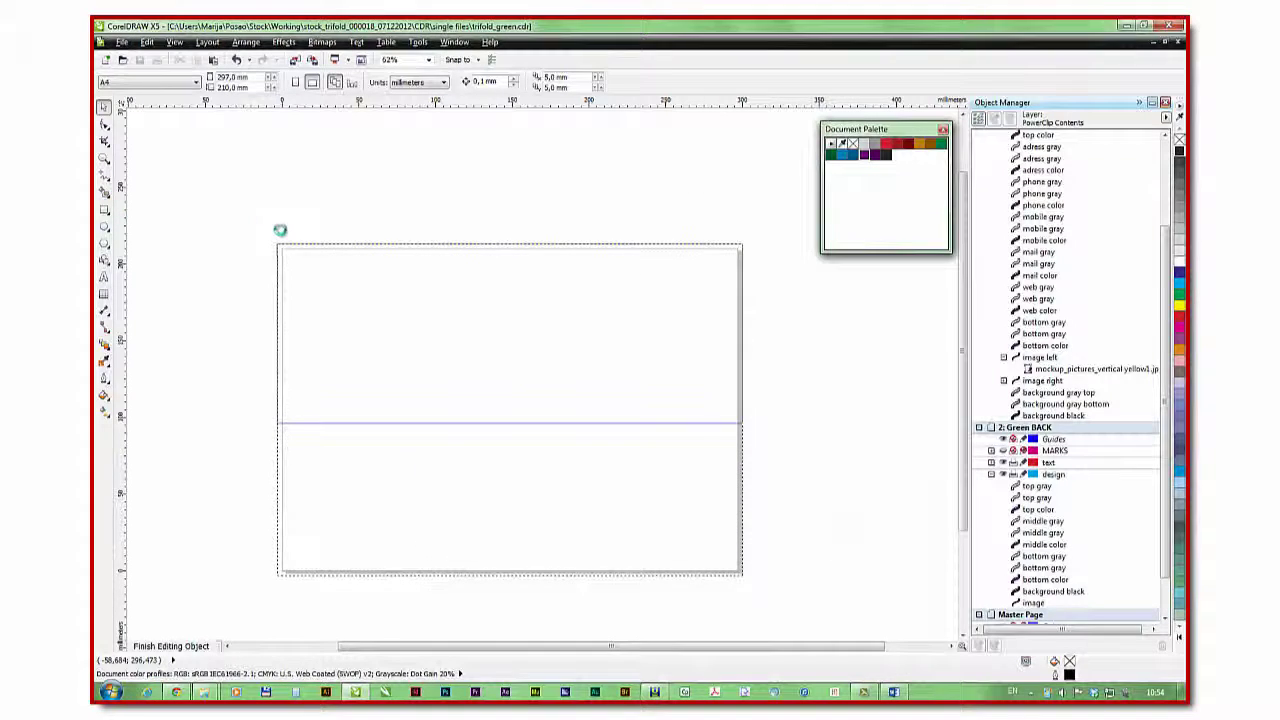
{"action": "left_click_drag", "start_coordinate": [272, 243], "coordinate": [837, 617]}
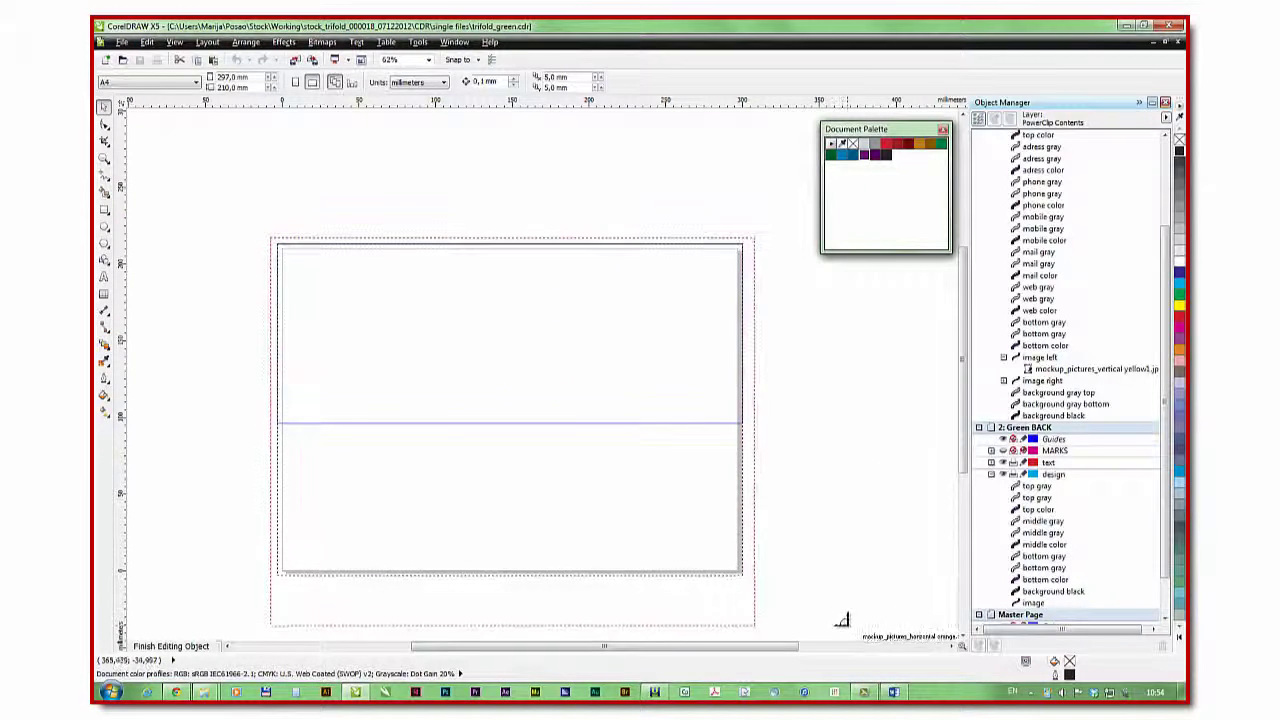
Step: Finish editing the back page image's PowerClip contents
{"action": "left_click", "coordinate": [284, 42]}
{"action": "mouse_move", "coordinate": [329, 229]}
{"action": "left_click", "coordinate": [430, 271]}
{"action": "left_click", "coordinate": [478, 188]}
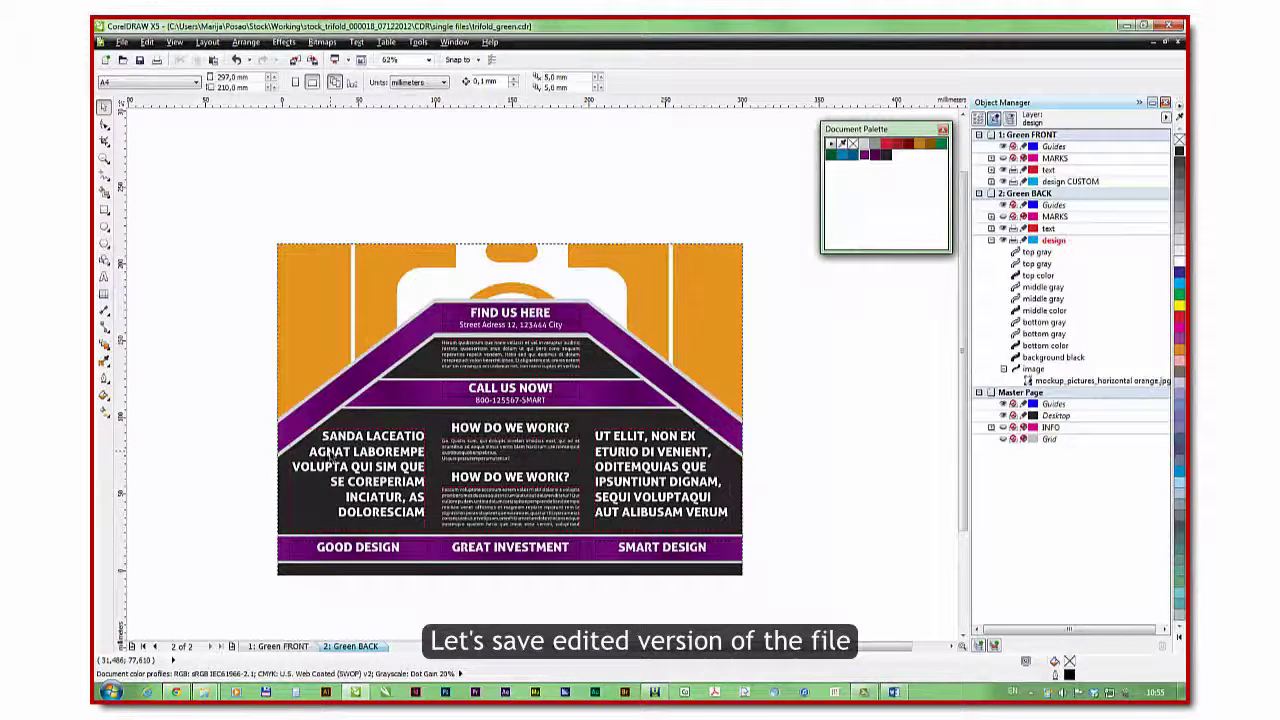
Step: Return to the Green FRONT page and save the drawing as a new CDR file named trifold_purple
{"action": "left_click", "coordinate": [262, 646]}
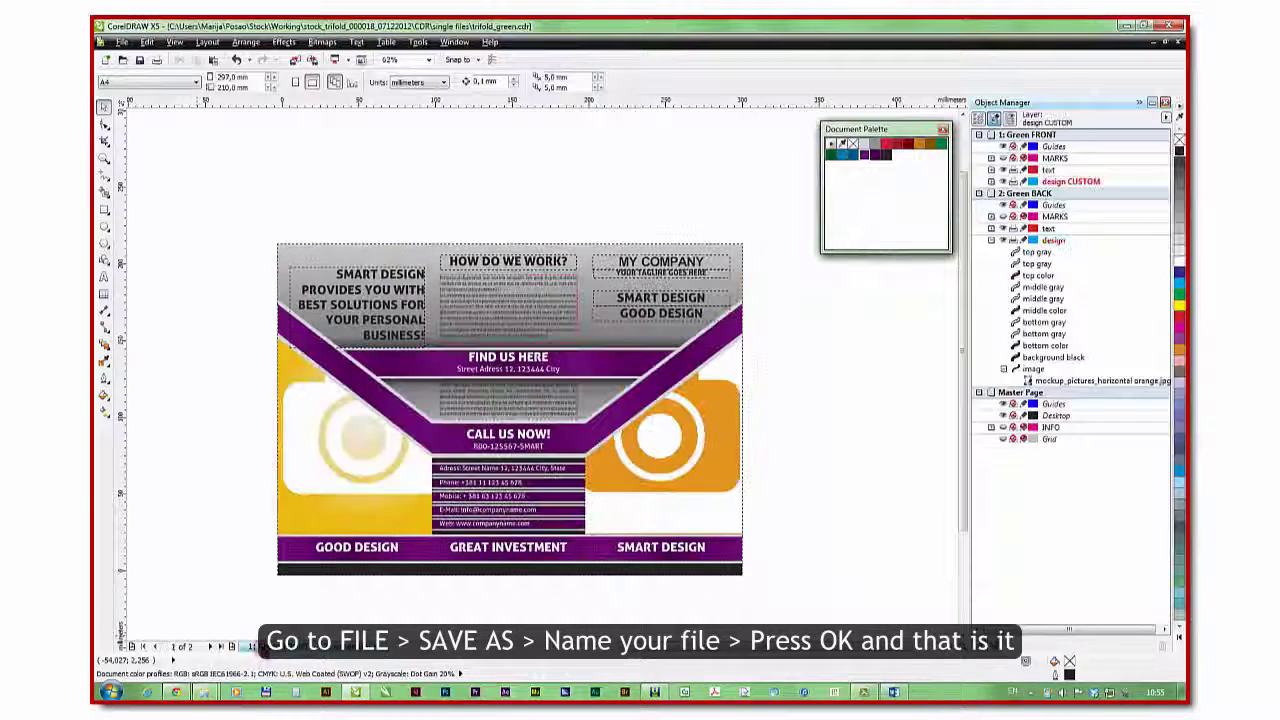
{"action": "left_click", "coordinate": [121, 42]}
{"action": "left_click", "coordinate": [145, 142]}
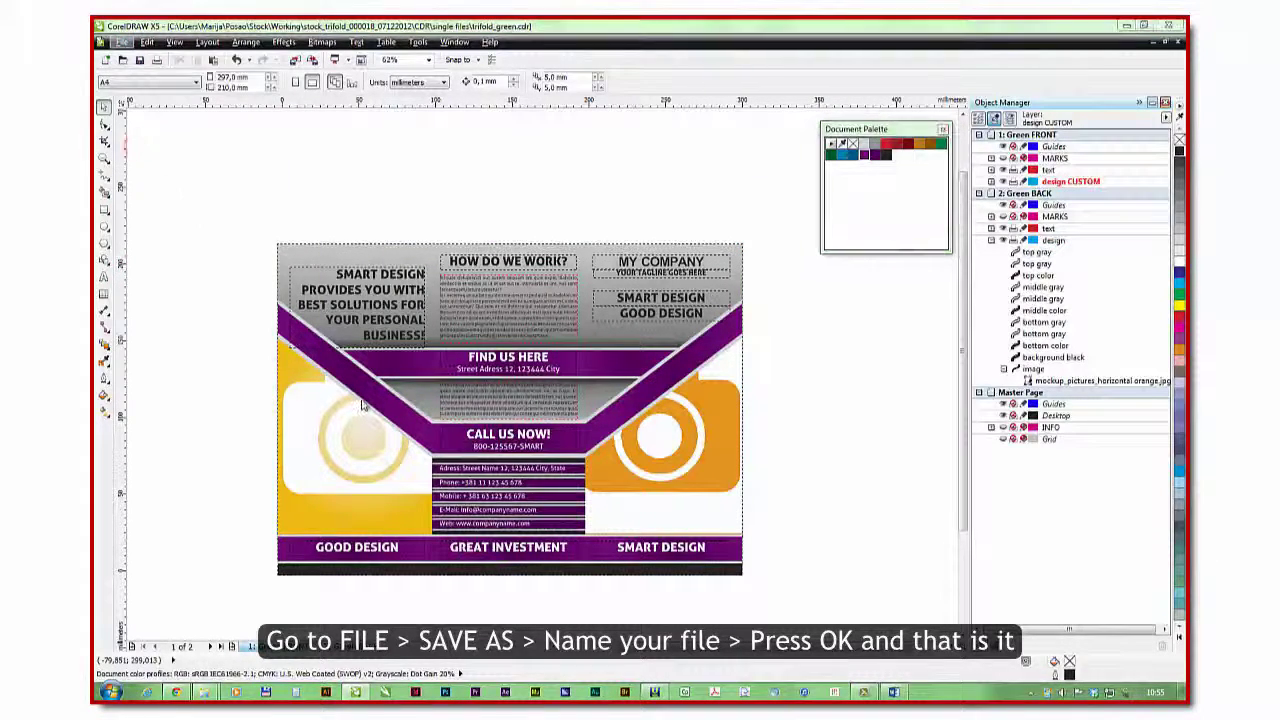
{"action": "left_click_drag", "start_coordinate": [559, 437], "coordinate": [538, 437]}
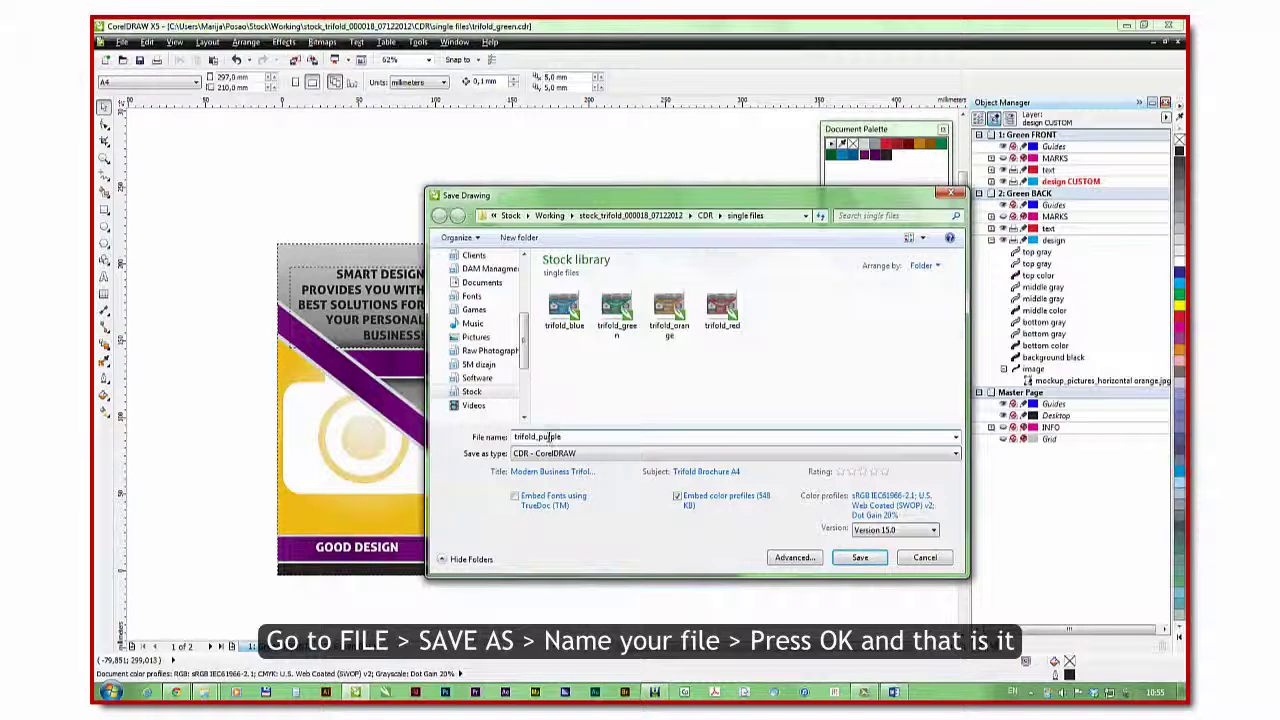
{"action": "left_click", "coordinate": [860, 558]}
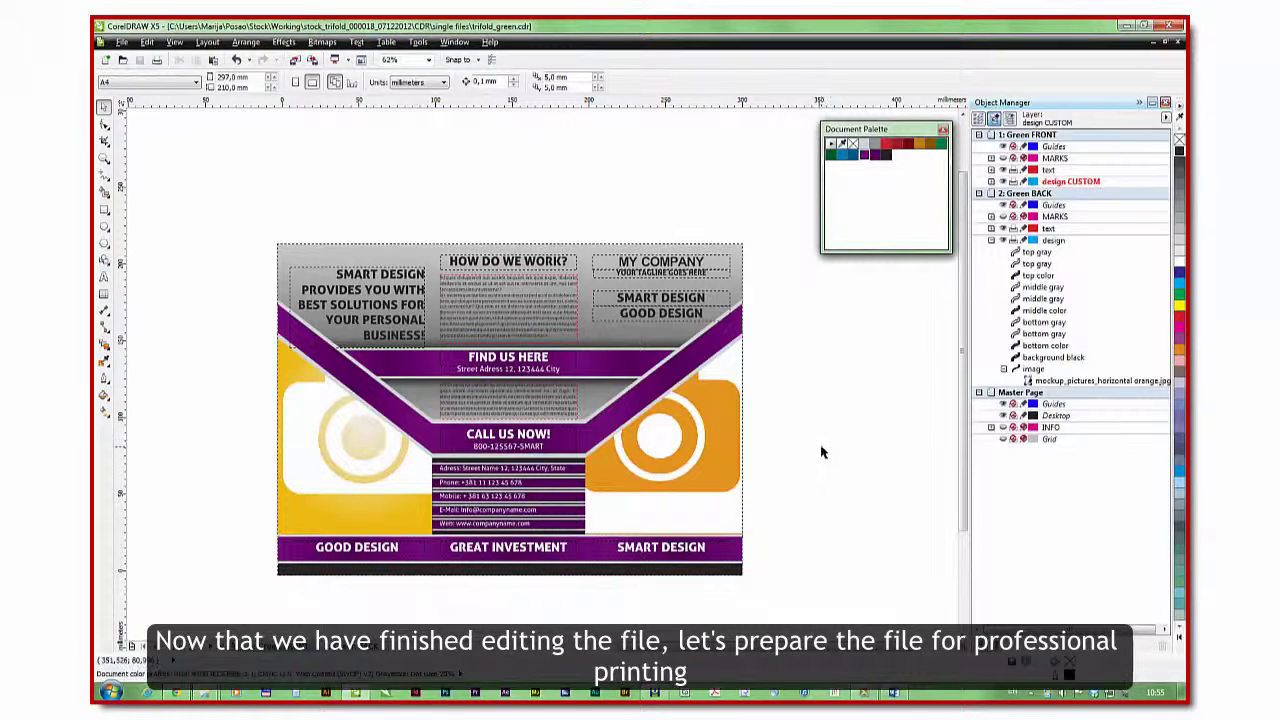
Step: Select all text on the front page and convert it to curves
{"action": "left_click", "coordinate": [508, 262]}
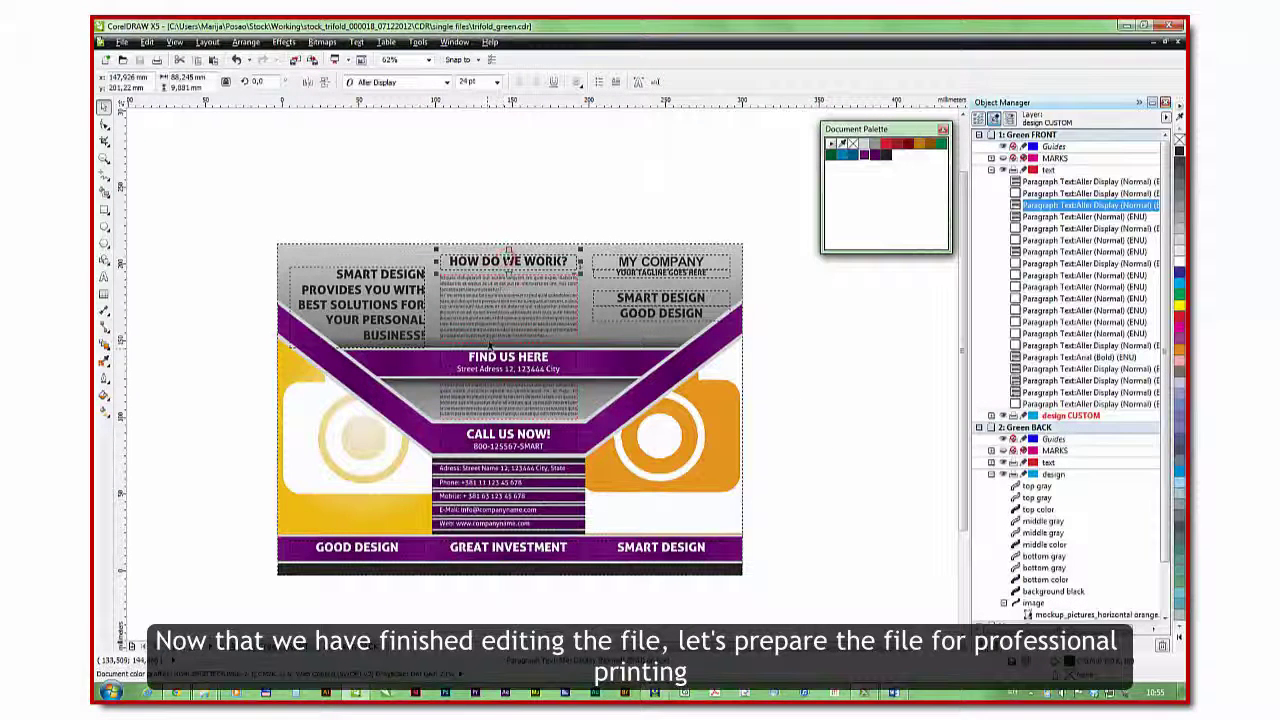
{"action": "left_click", "coordinate": [147, 42]}
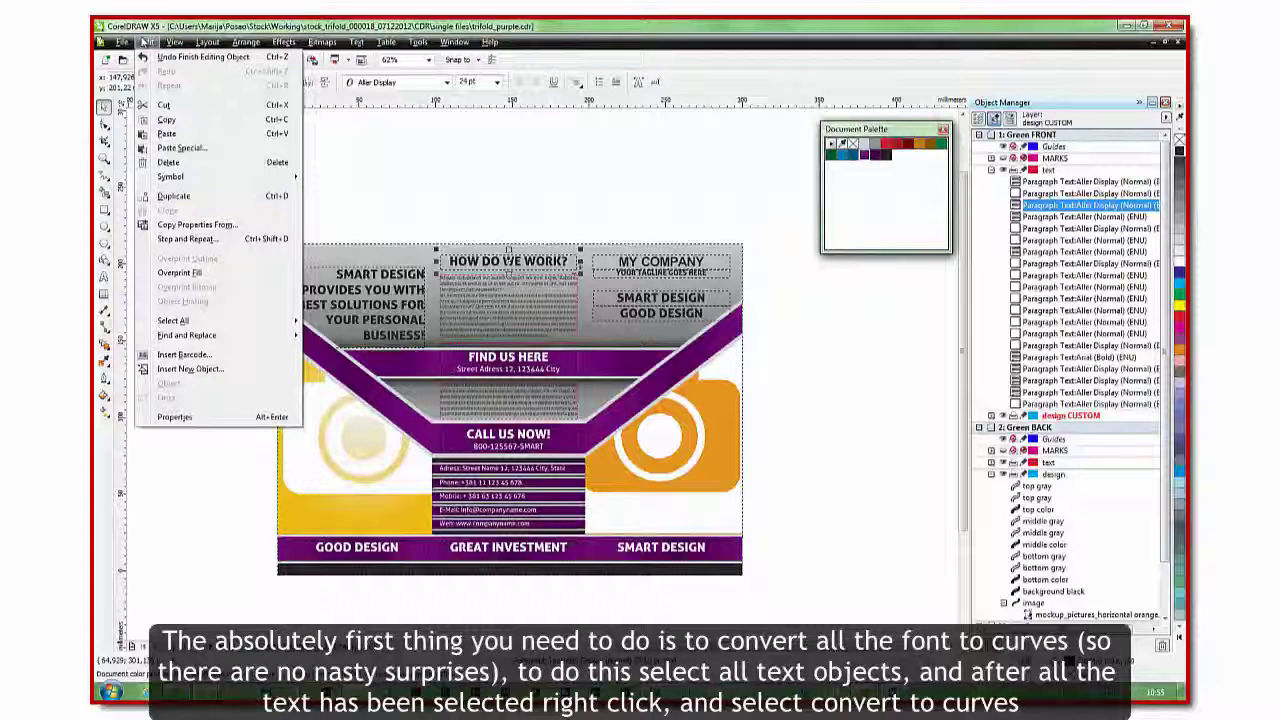
{"action": "mouse_move", "coordinate": [222, 322]}
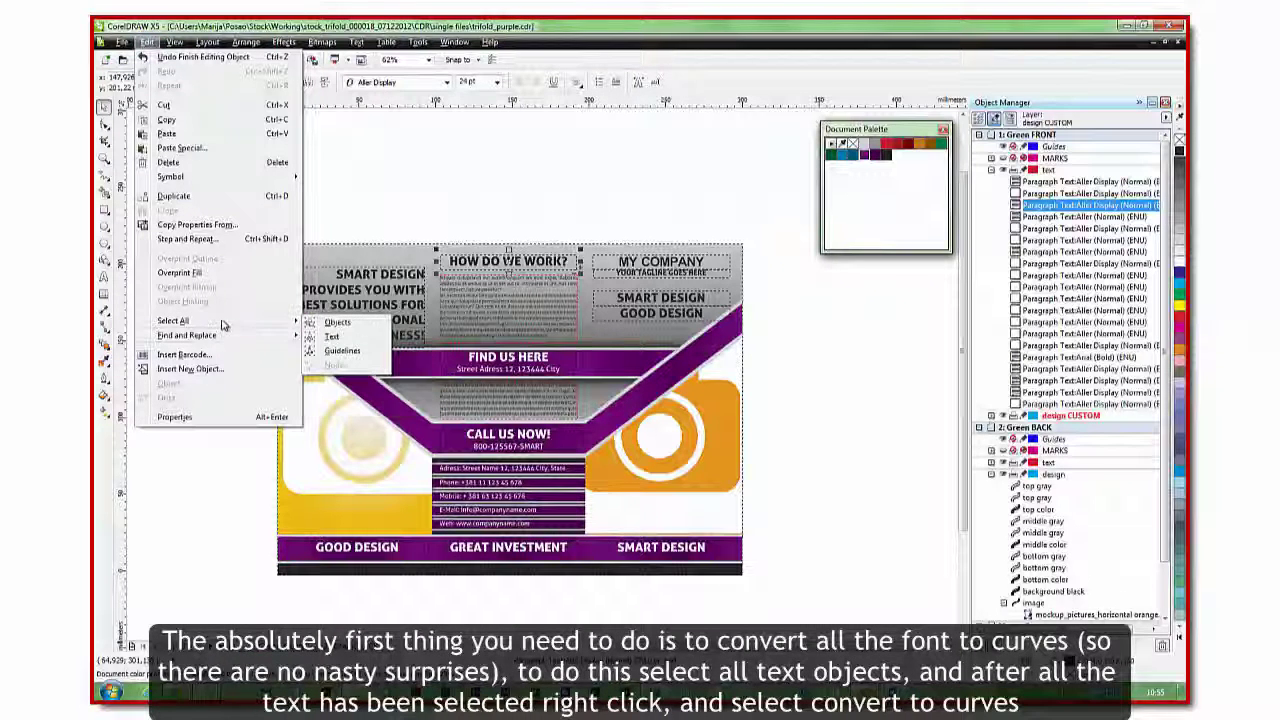
{"action": "left_click", "coordinate": [334, 337]}
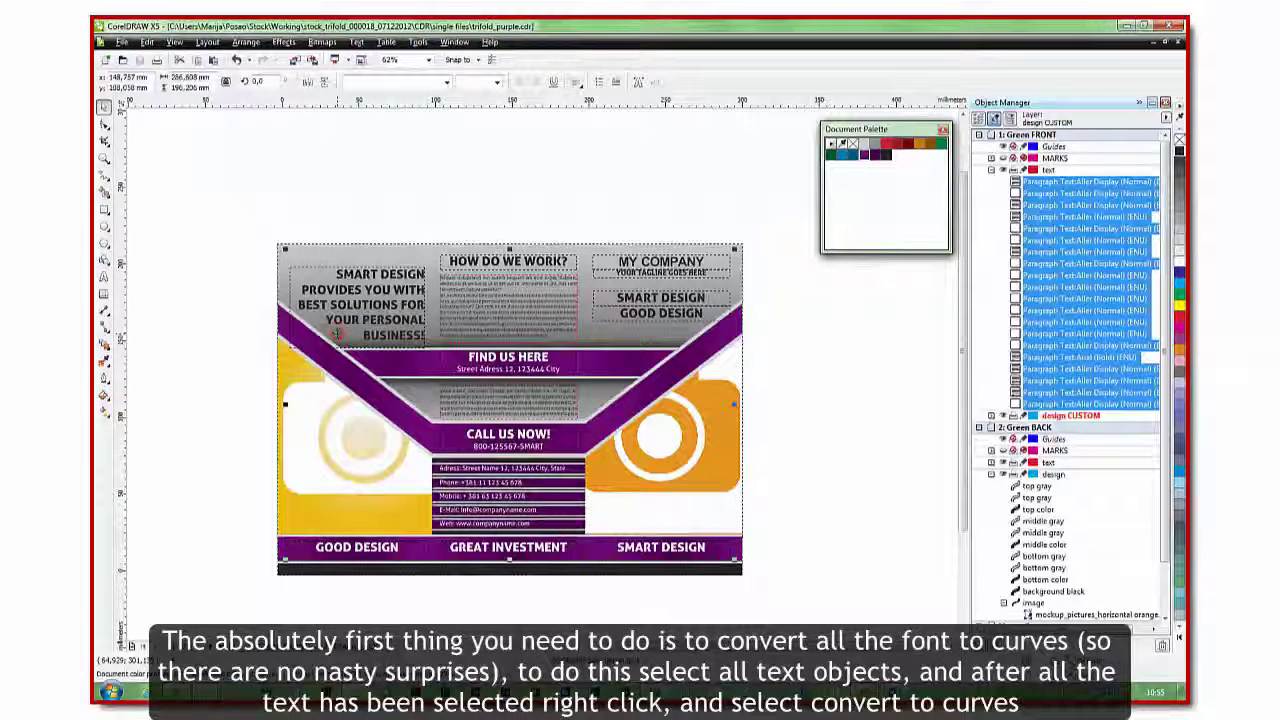
{"action": "right_click", "coordinate": [458, 294]}
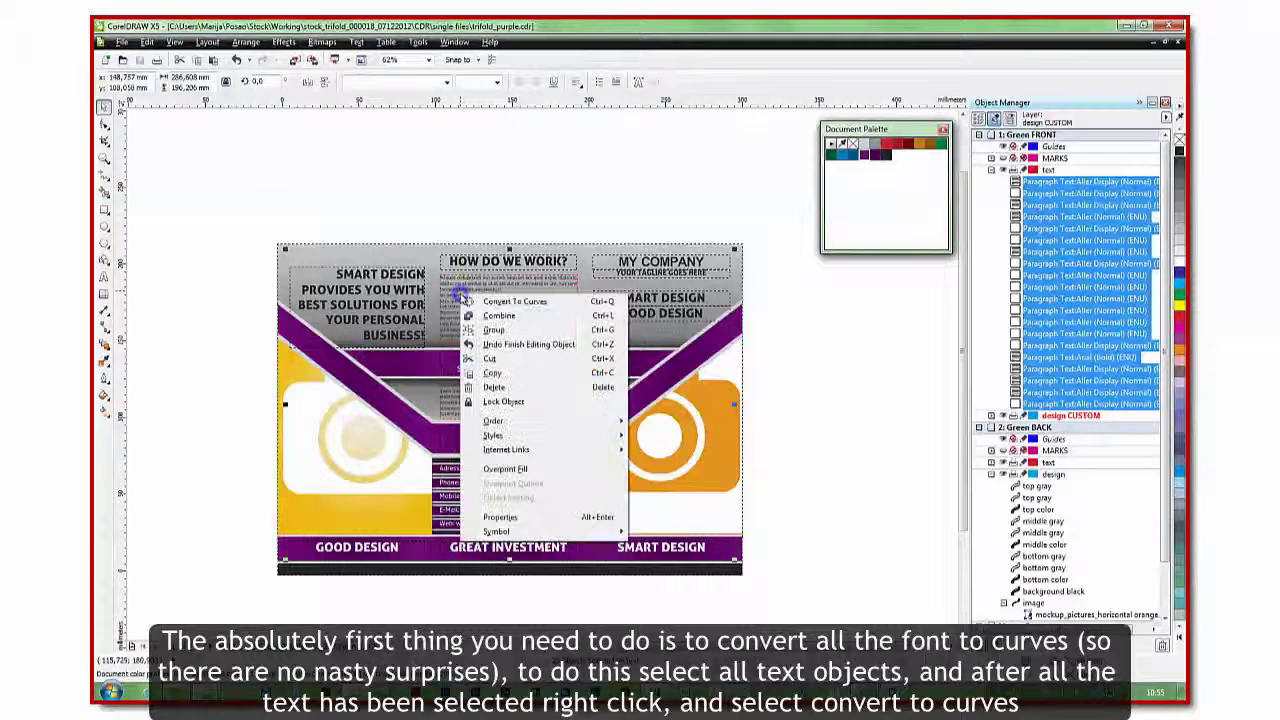
{"action": "left_click", "coordinate": [515, 301]}
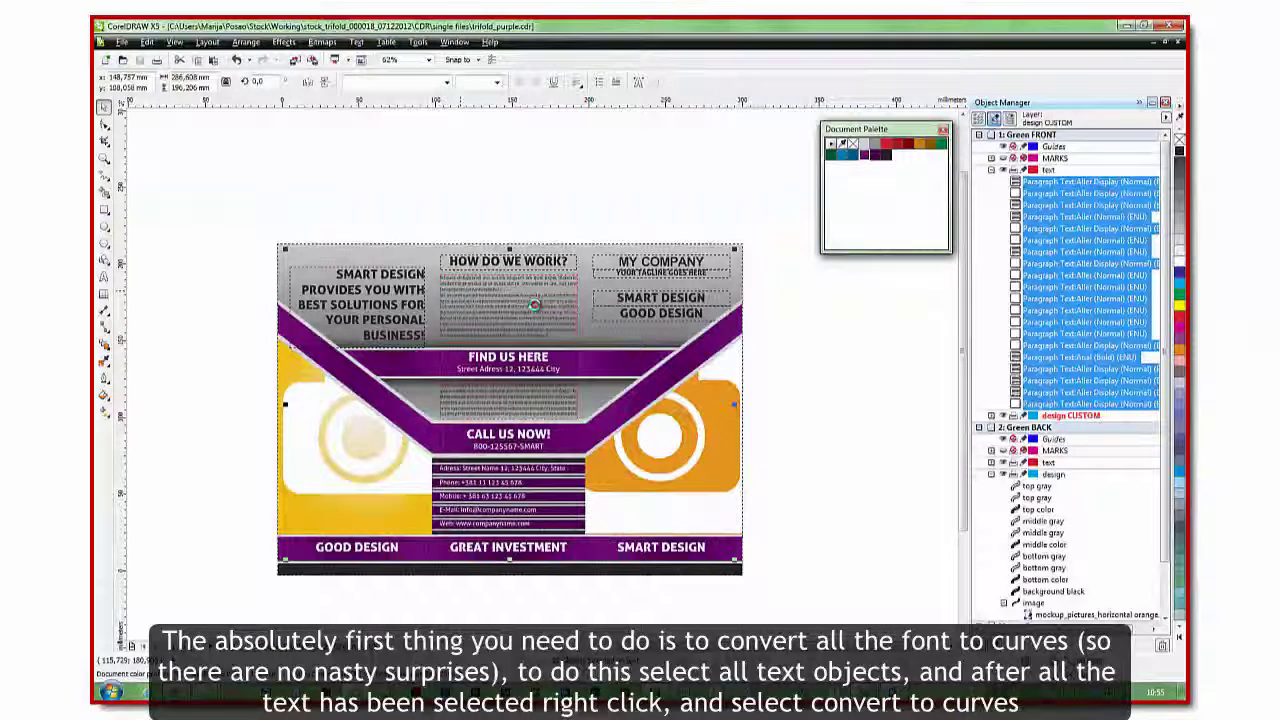
{"action": "left_click", "coordinate": [783, 376]}
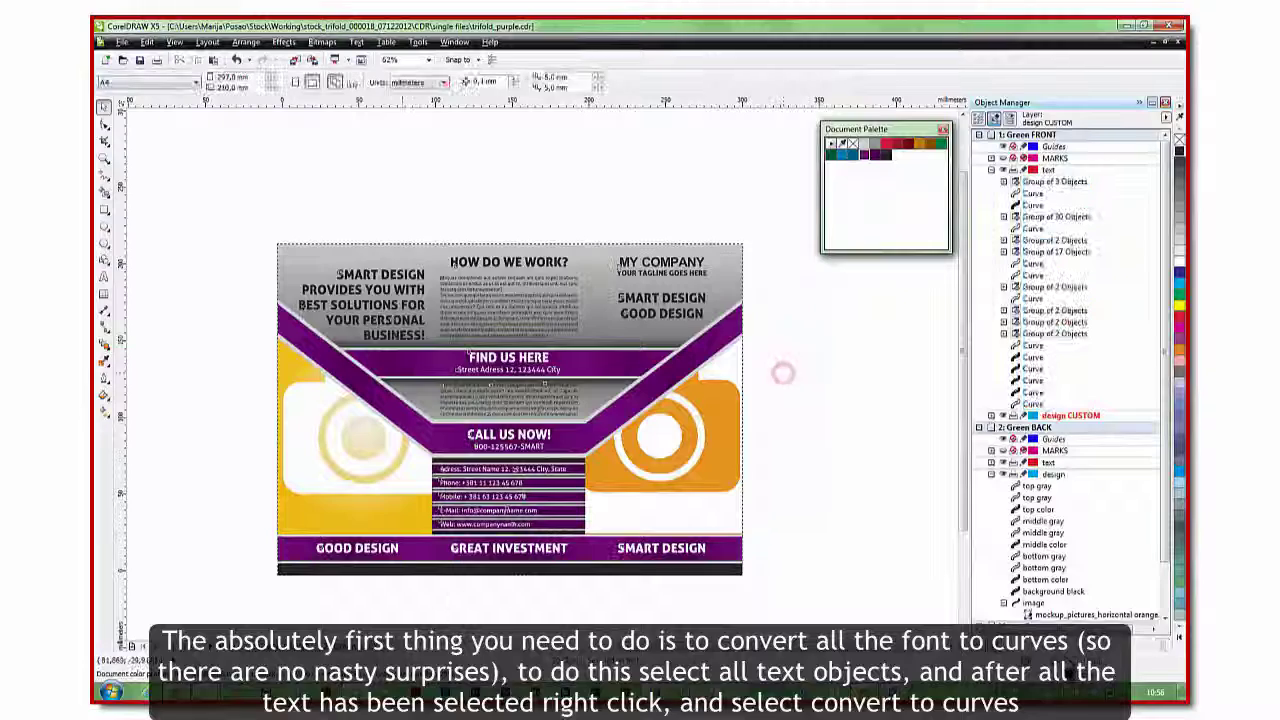
Step: Go to the Green BACK page, select all of its text and convert it to curves
{"action": "left_click", "coordinate": [340, 646]}
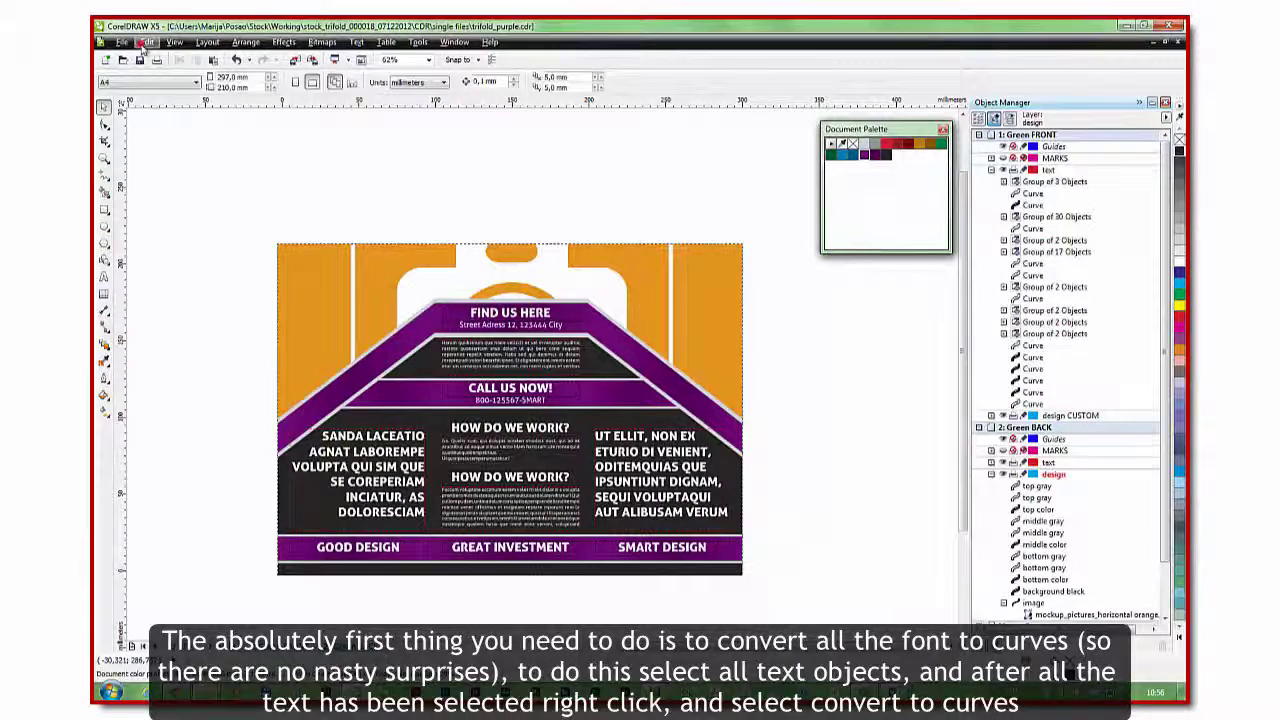
{"action": "left_click", "coordinate": [147, 42]}
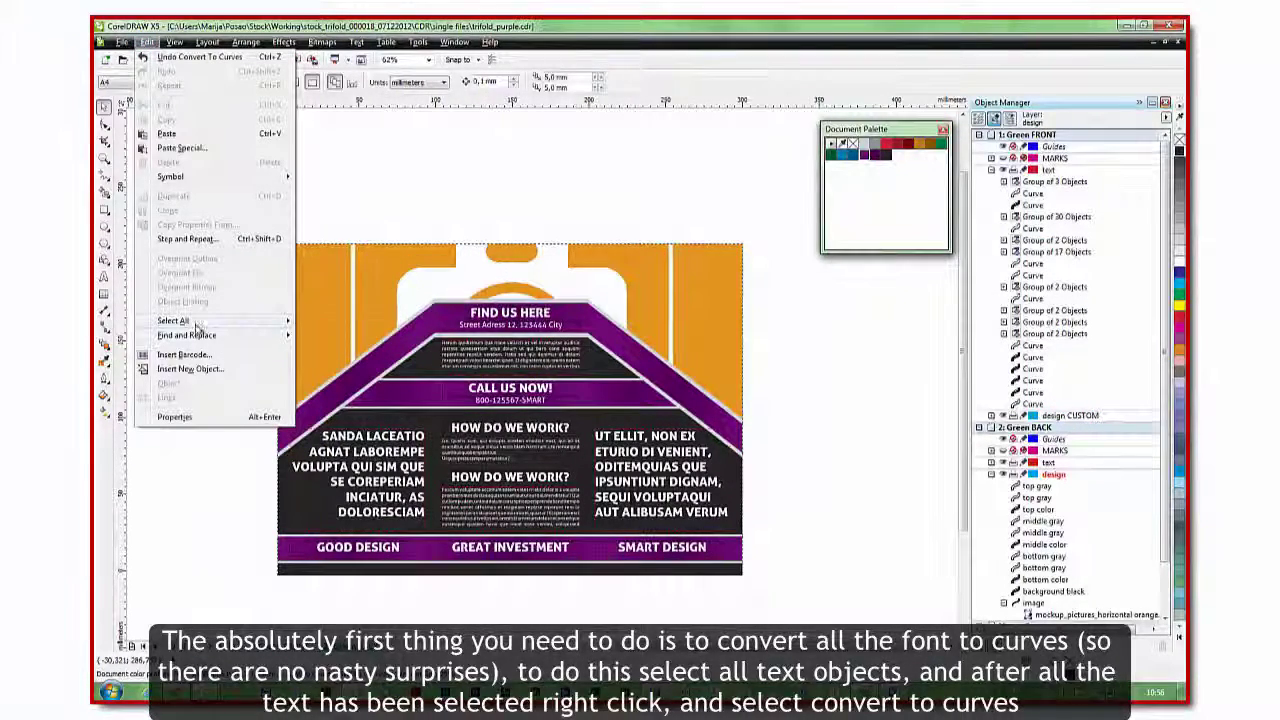
{"action": "mouse_move", "coordinate": [196, 321]}
{"action": "left_click", "coordinate": [330, 335]}
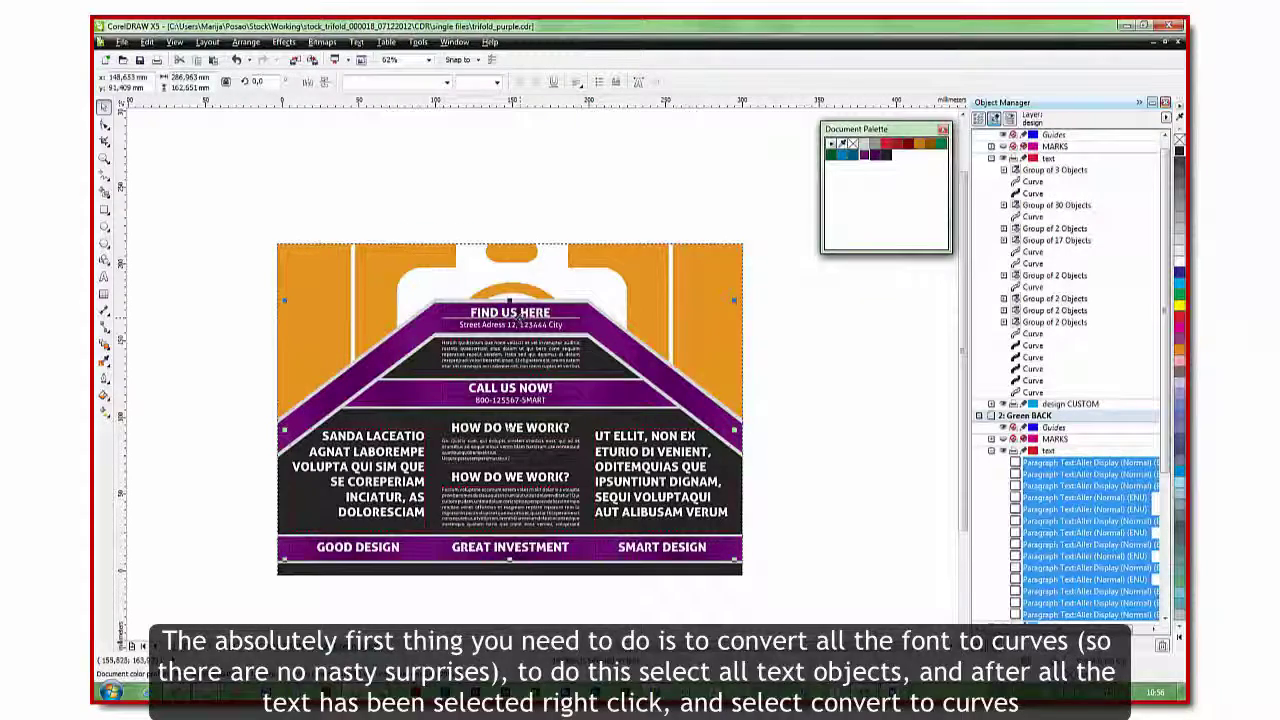
{"action": "right_click", "coordinate": [521, 317]}
{"action": "left_click", "coordinate": [547, 325]}
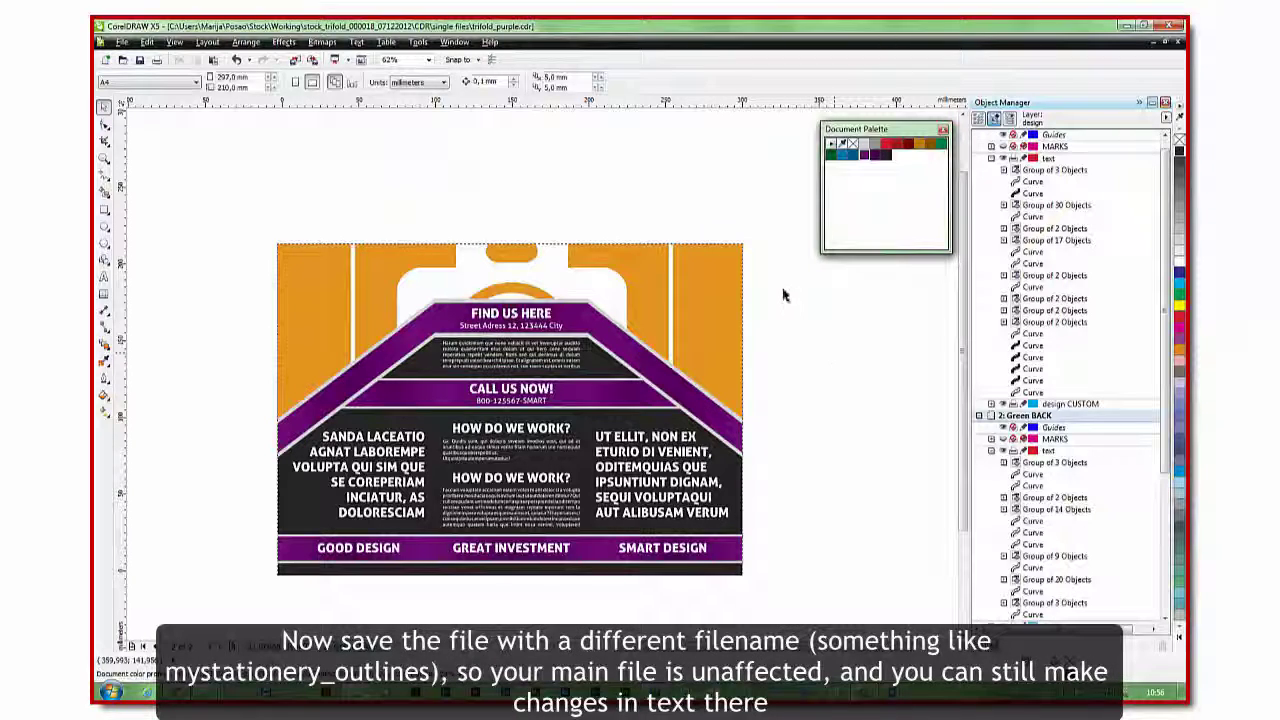
Step: Save the drawing with its converted text as a separate CDR file named trifold_purple_outline
{"action": "left_click", "coordinate": [121, 42]}
{"action": "left_click", "coordinate": [139, 148]}
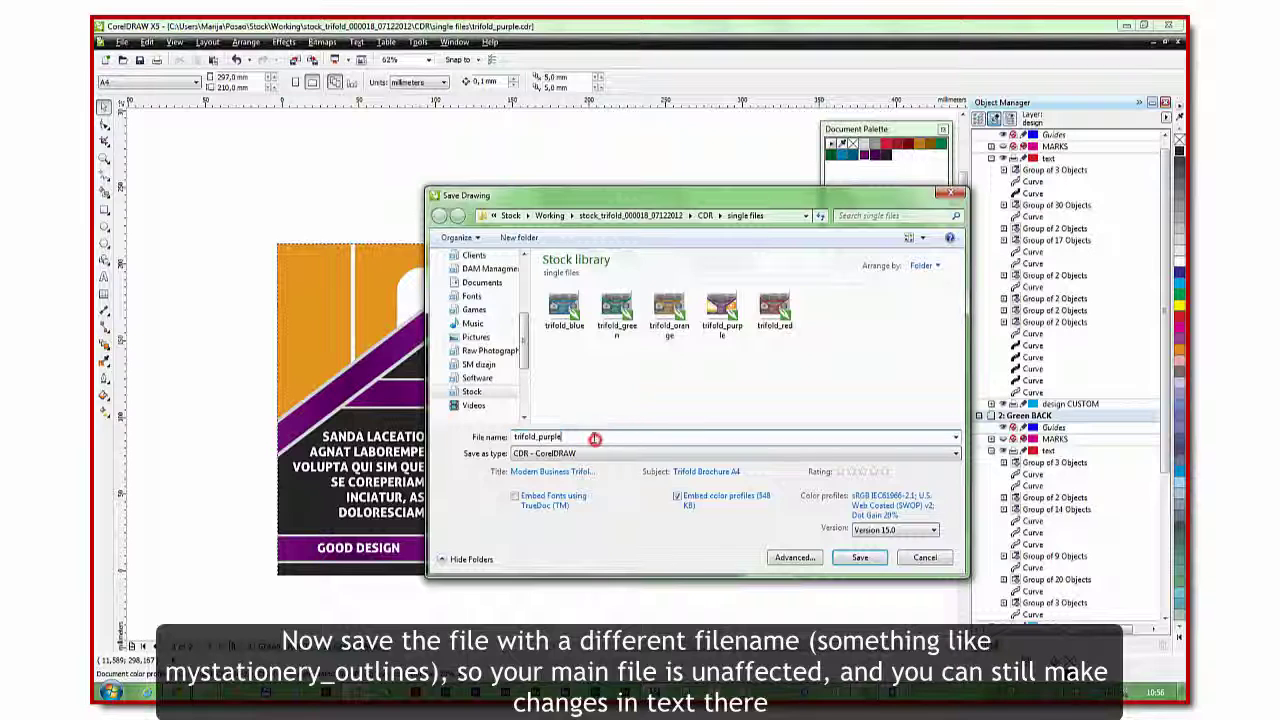
{"action": "type", "text": "_outline"}
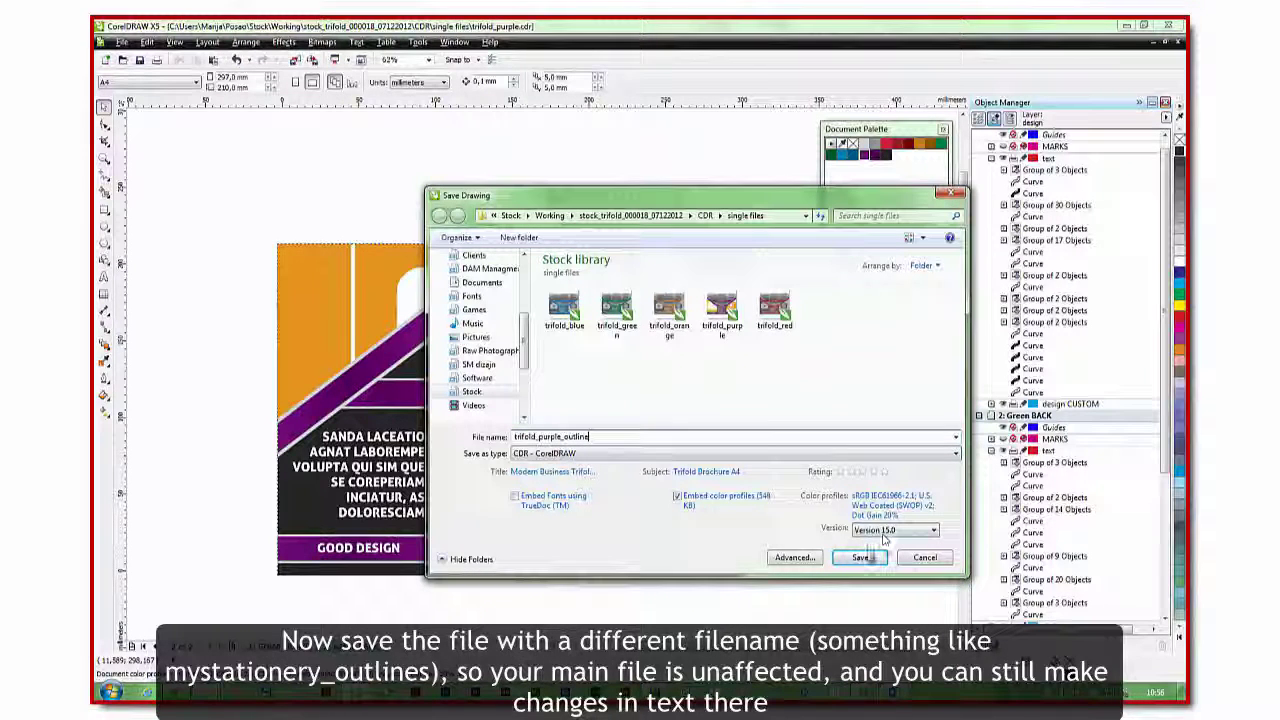
{"action": "left_click", "coordinate": [862, 557]}
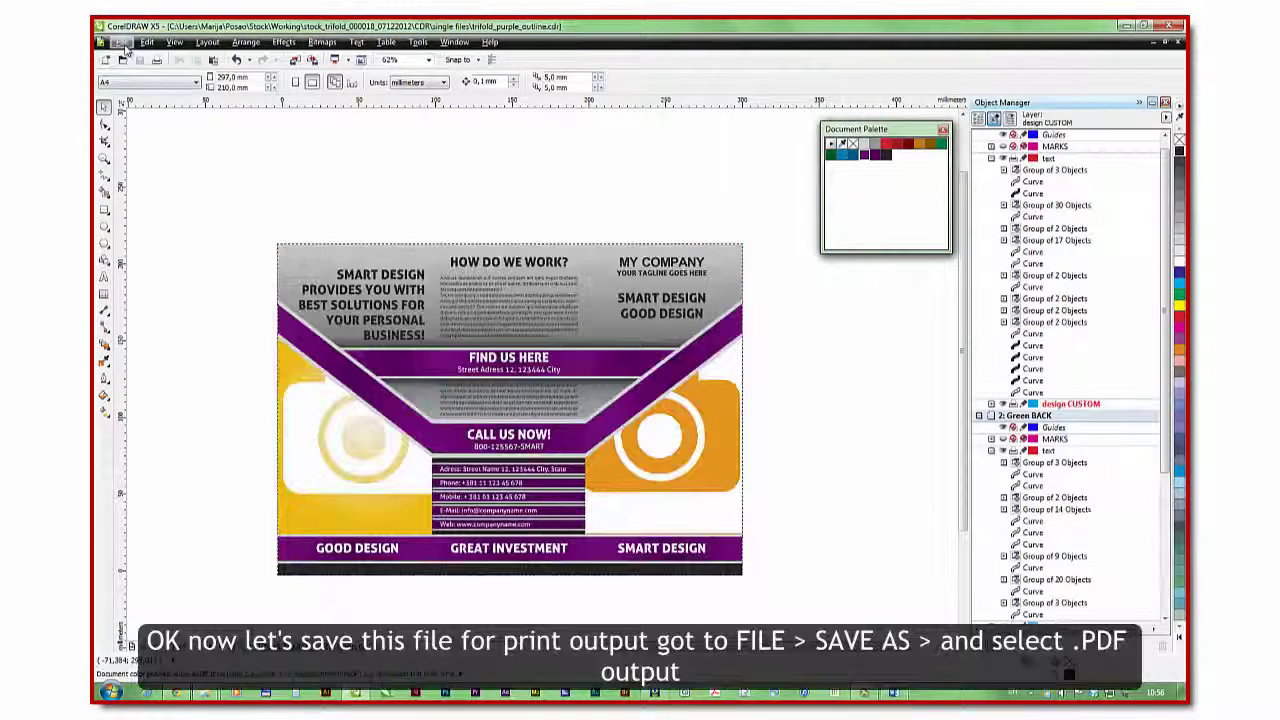
Step: Save the outlined drawing in PDF - Adobe Portable Document Format as trifold_purple_outline, proceeding to the PDF settings
{"action": "left_click", "coordinate": [121, 42]}
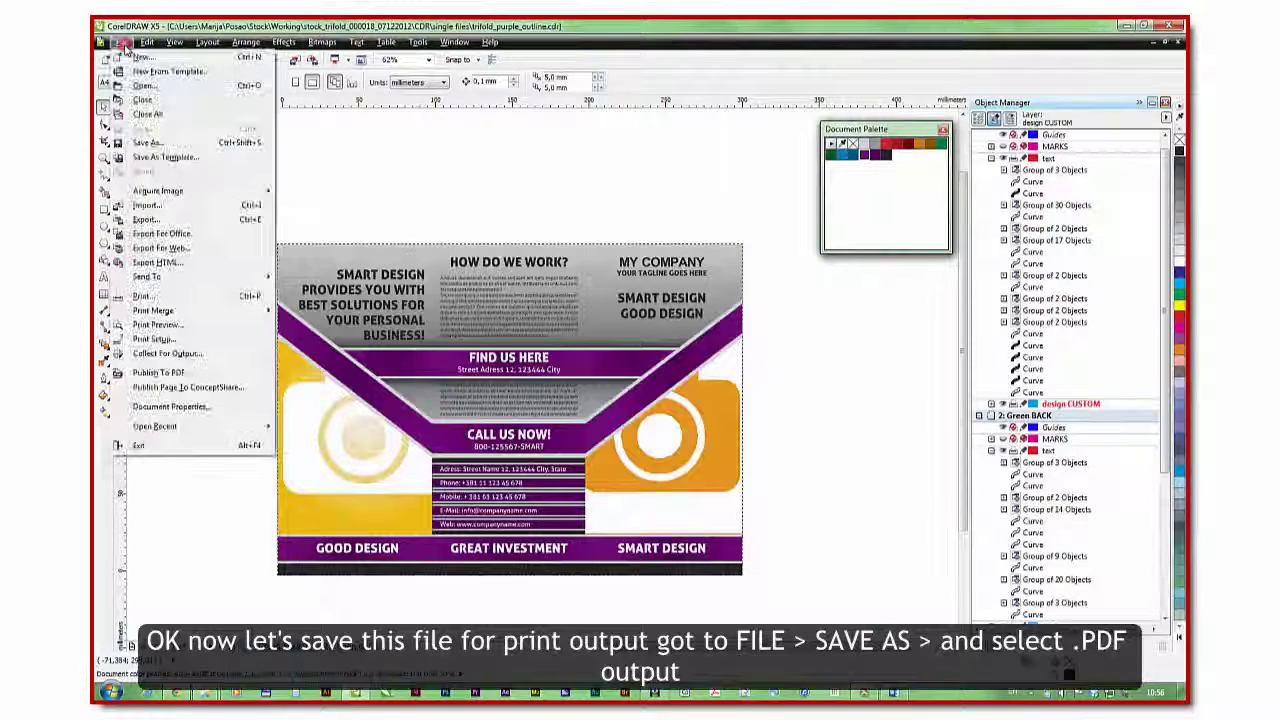
{"action": "left_click", "coordinate": [142, 142]}
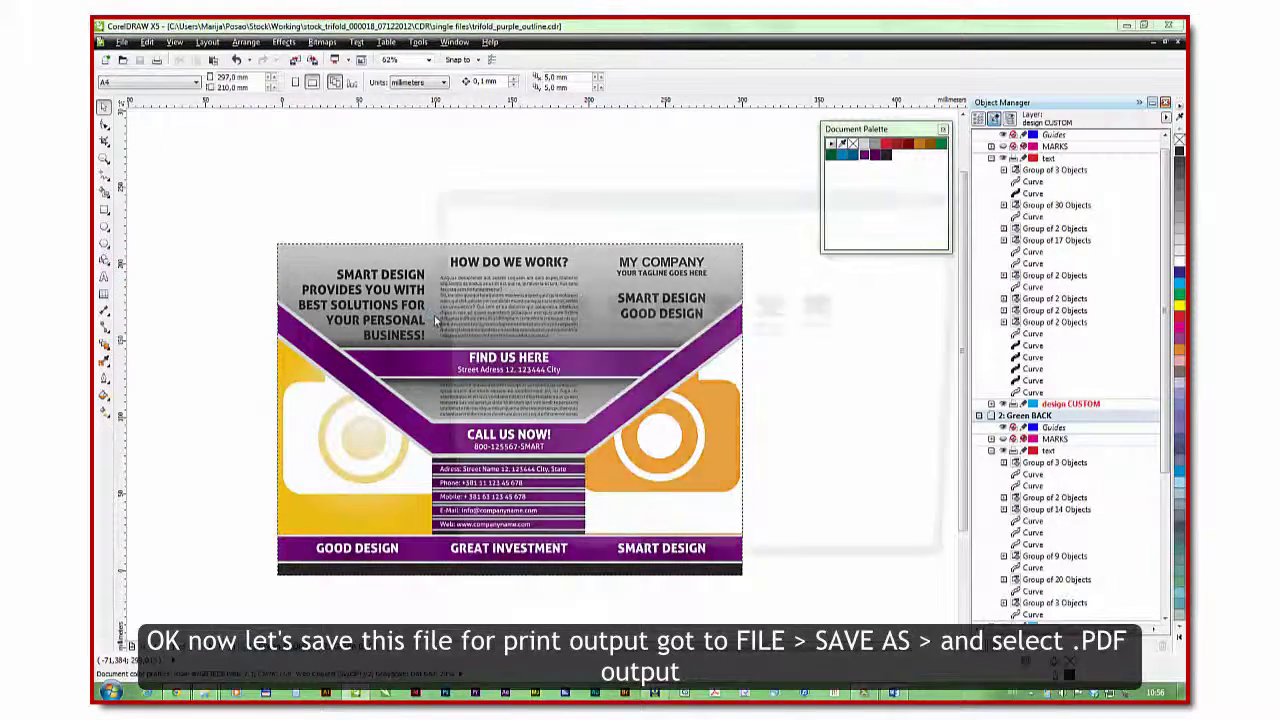
{"action": "left_click", "coordinate": [679, 457]}
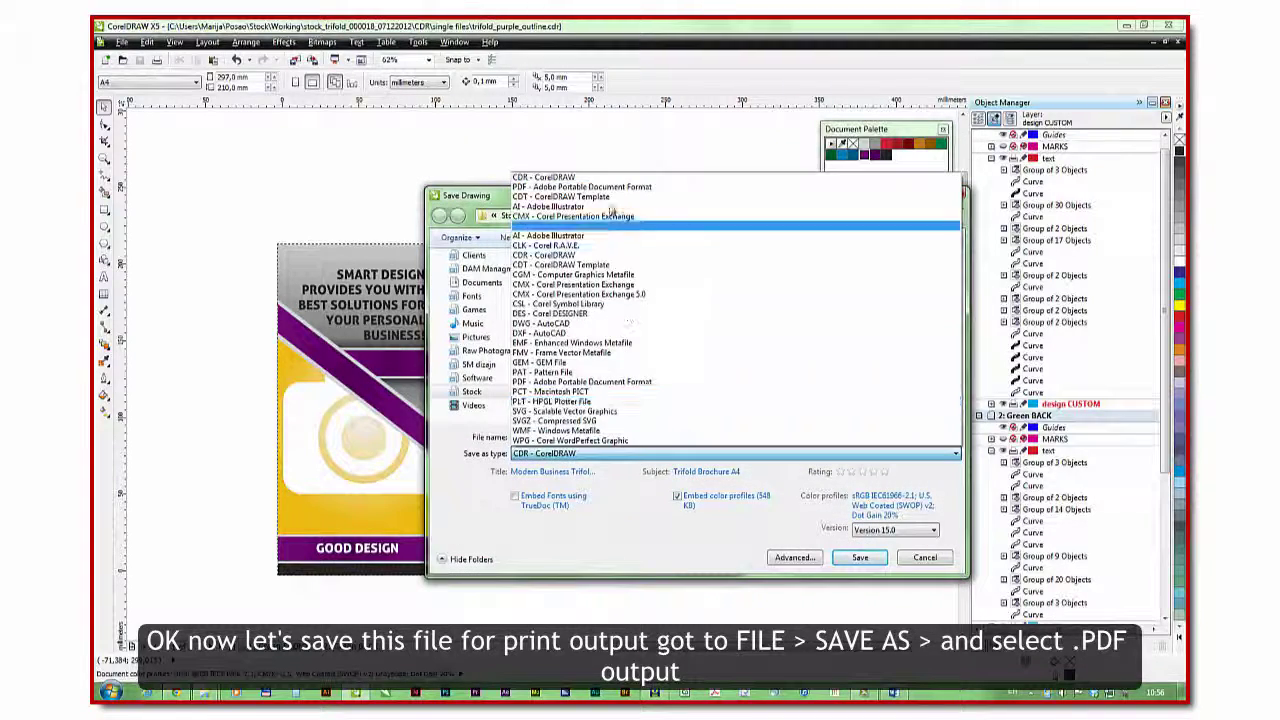
{"action": "left_click", "coordinate": [608, 198]}
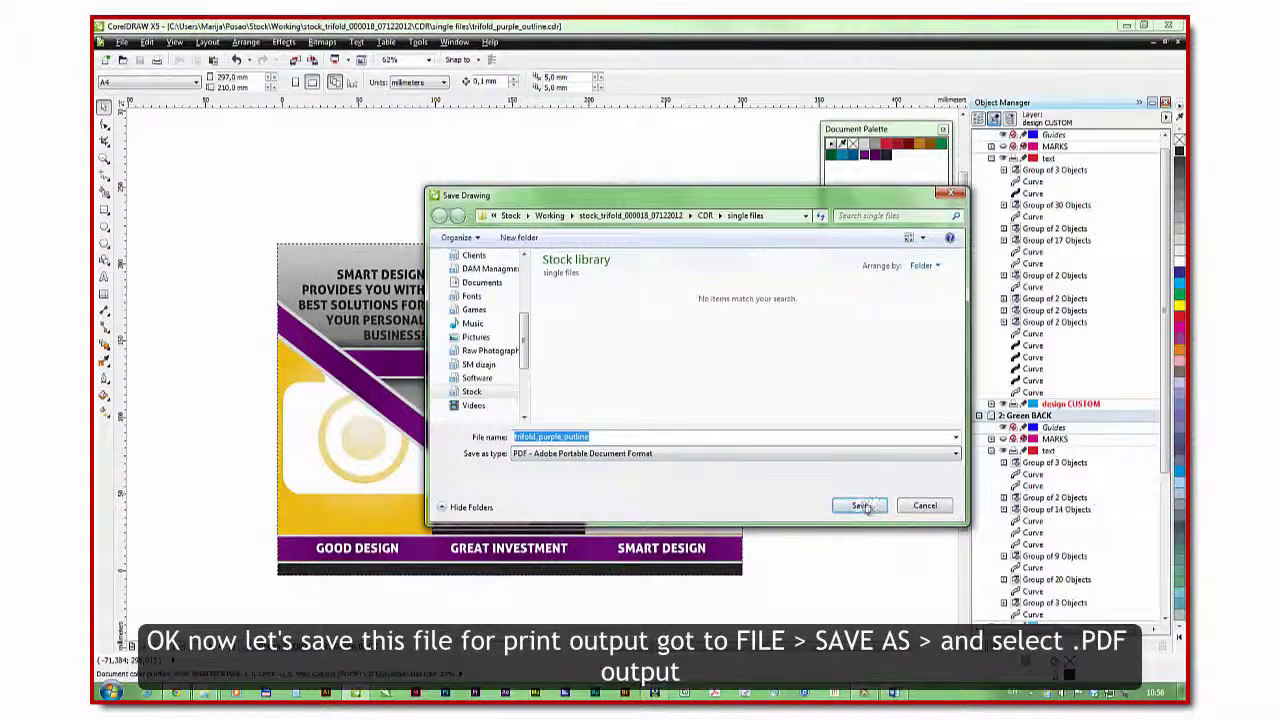
{"action": "left_click", "coordinate": [859, 505]}
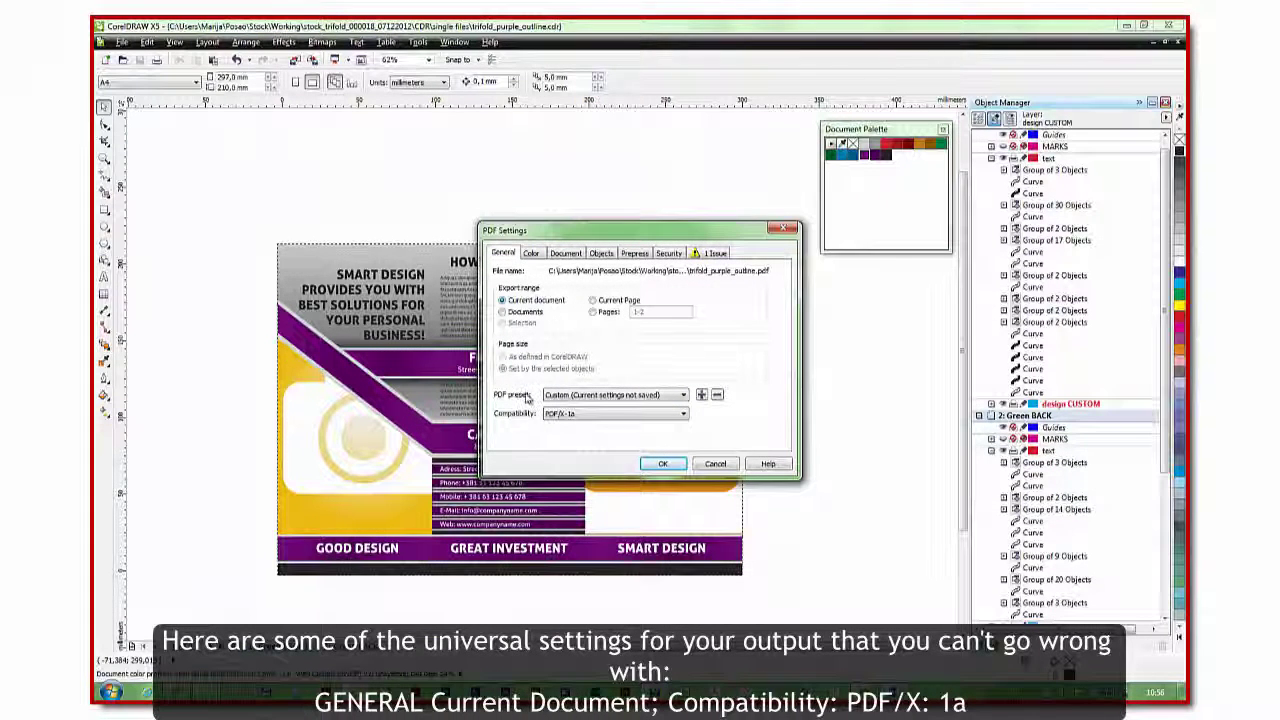
Step: Set the PDF compatibility to PDF/X-1a for the current document and check for CMYK output with document overprints preserved
{"action": "left_click", "coordinate": [620, 418]}
{"action": "left_click", "coordinate": [619, 414]}
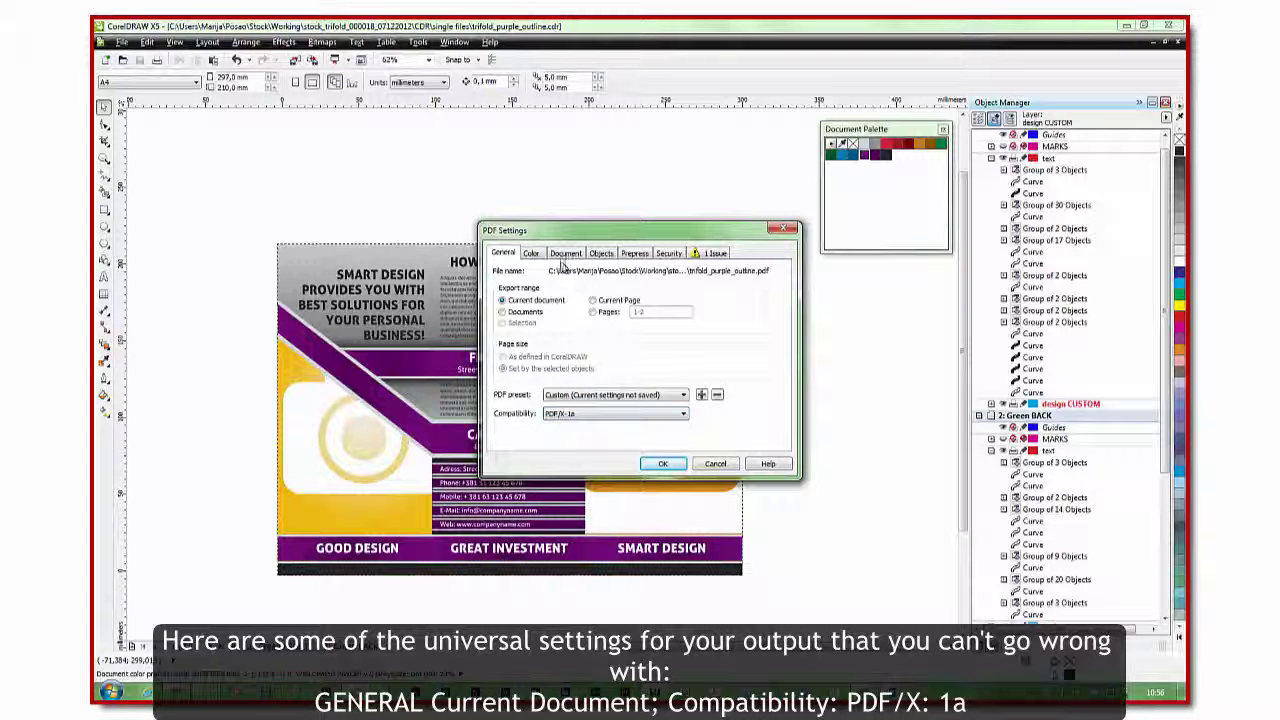
{"action": "left_click", "coordinate": [530, 253]}
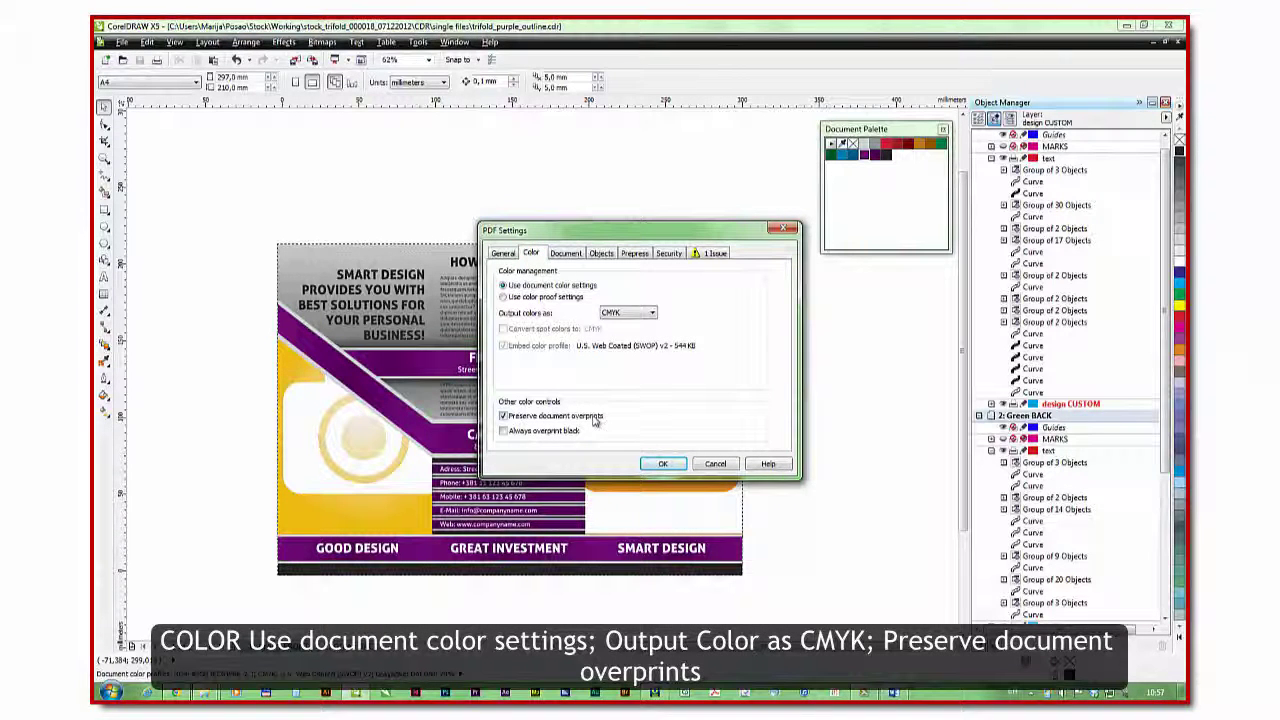
Step: Use ZIP bitmap compression with downsampling at 300 for color and grayscale images and 1200 for monochrome images
{"action": "left_click", "coordinate": [601, 253]}
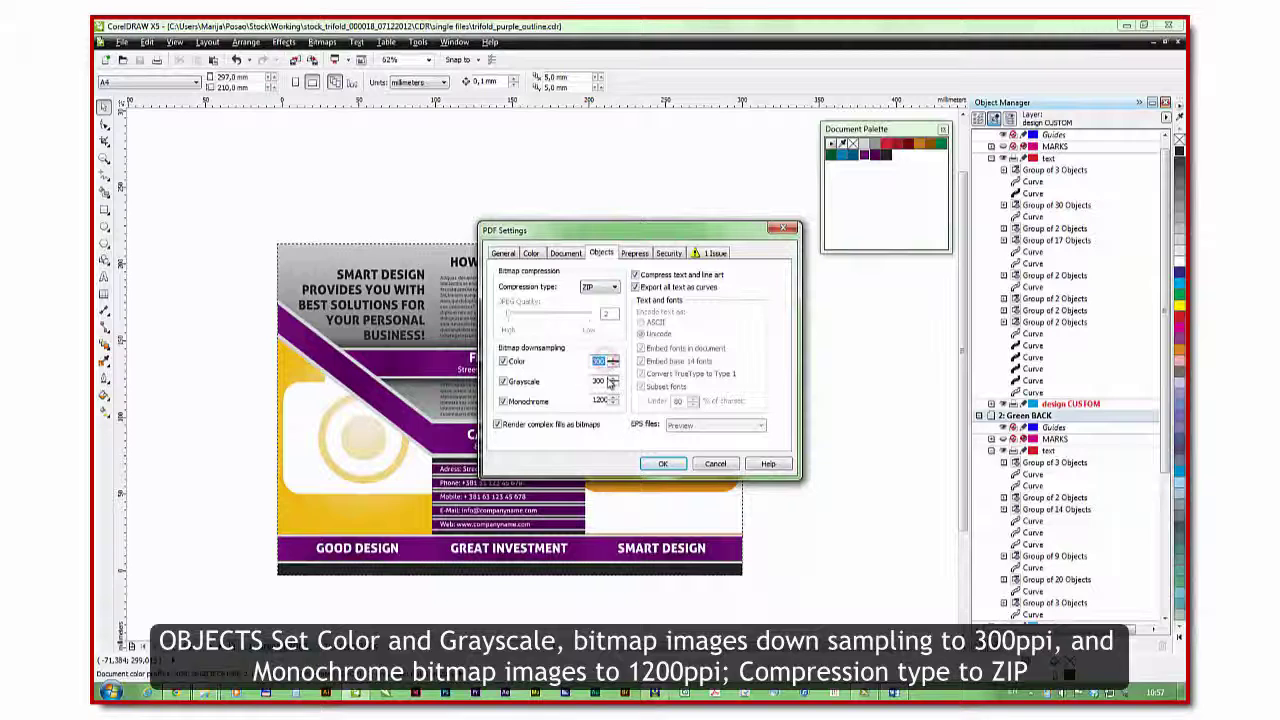
{"action": "double_click", "coordinate": [604, 381]}
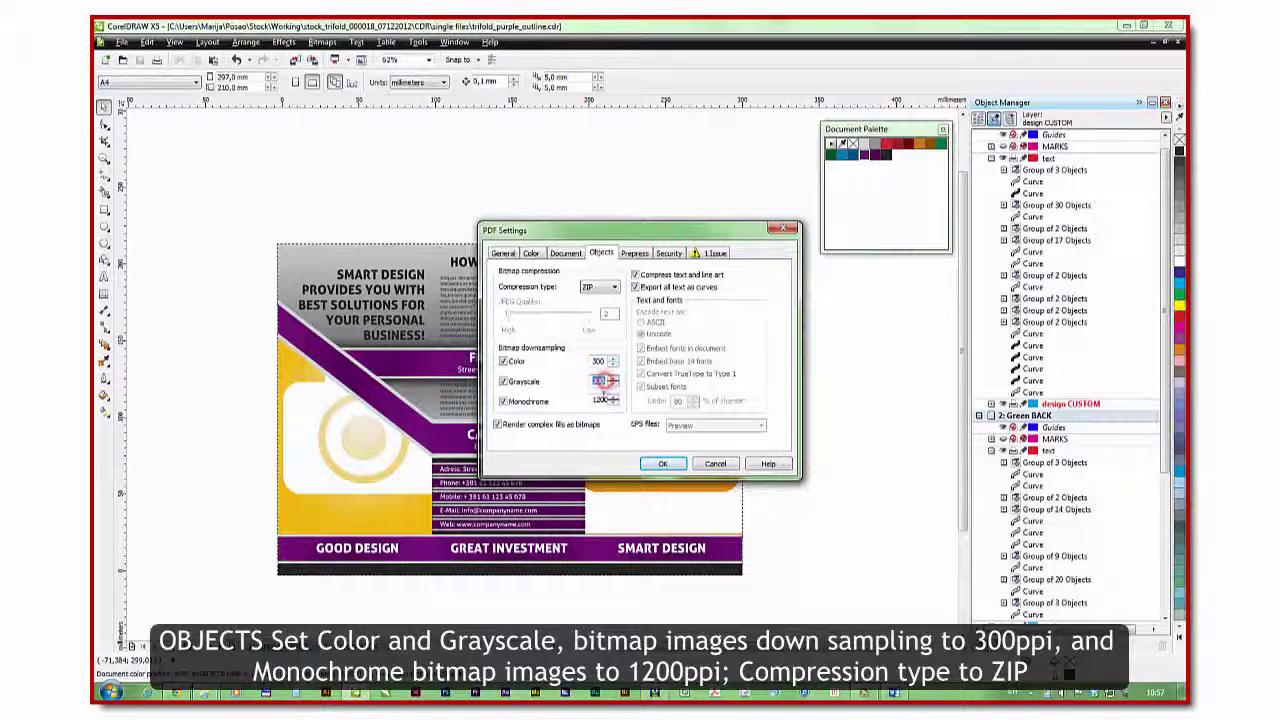
{"action": "double_click", "coordinate": [604, 399]}
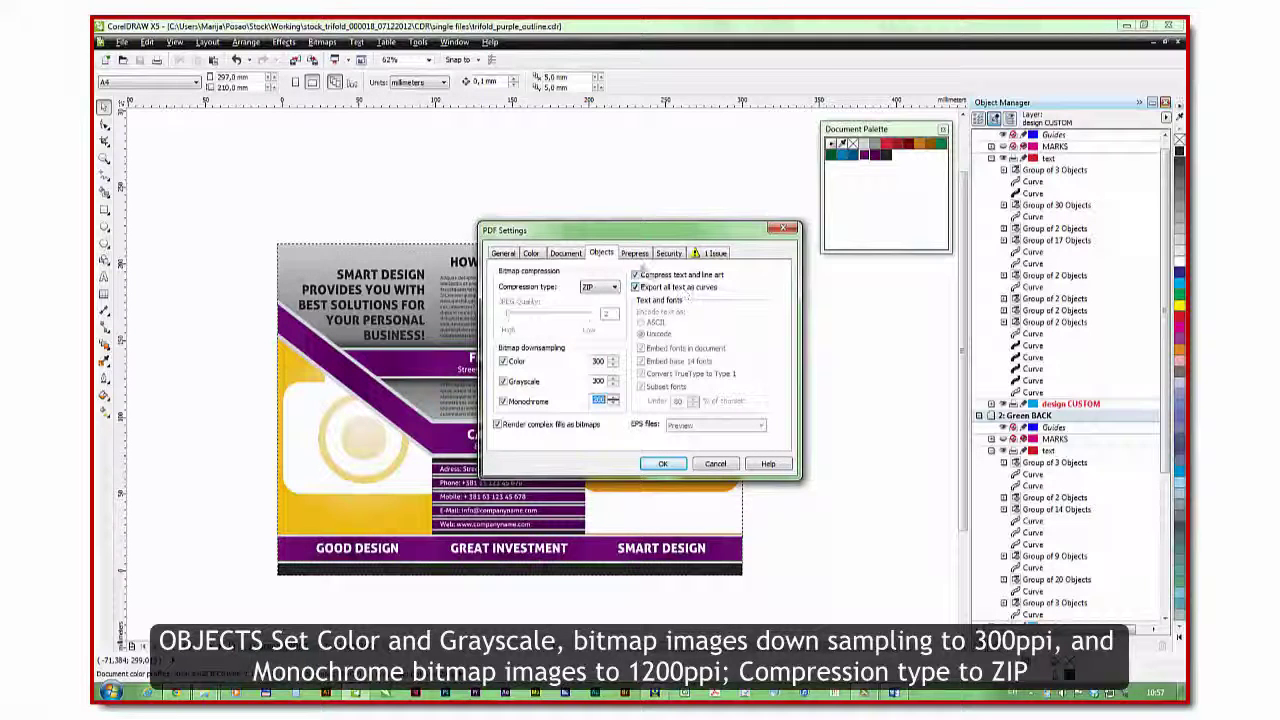
Step: Use a 3 mm bleed limit with all printer's marks off and export the PDF
{"action": "left_click", "coordinate": [637, 256]}
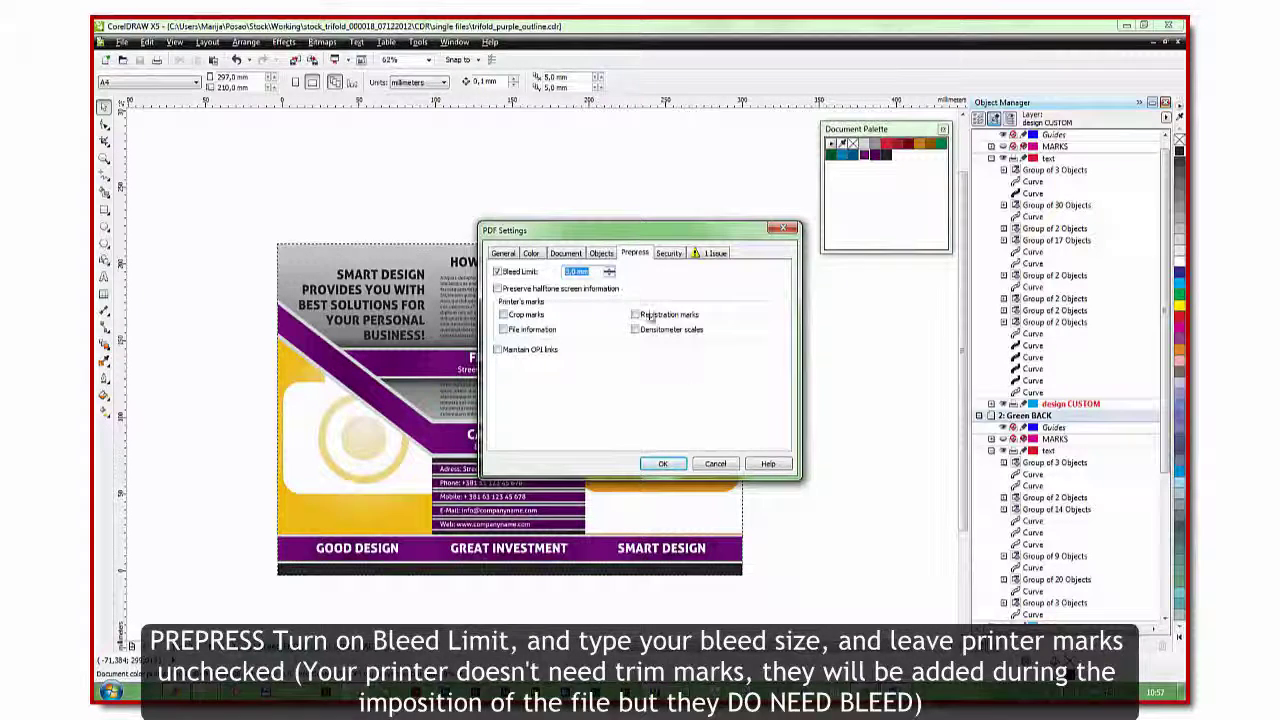
{"action": "left_click", "coordinate": [668, 467]}
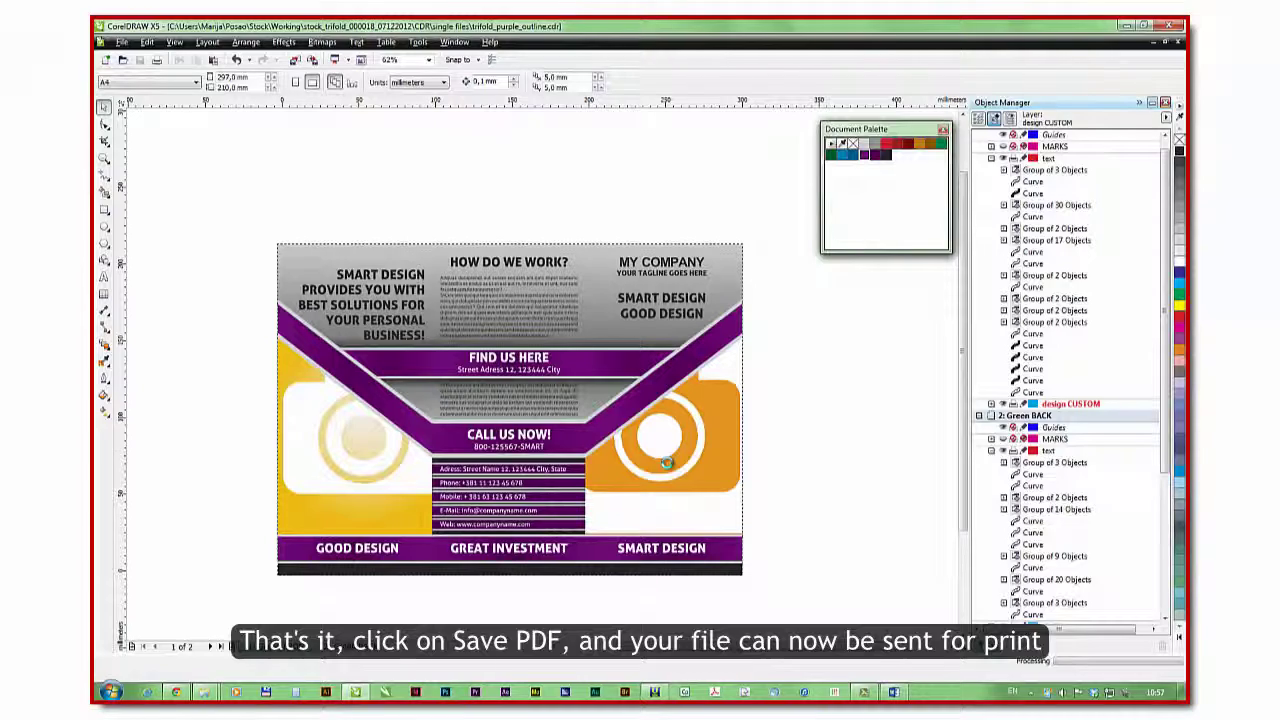
Step: Open the exported trifold_purple_outline PDF from the single files folder in Adobe Acrobat Pro and review both brochure pages
{"action": "mouse_move", "coordinate": [207, 692]}
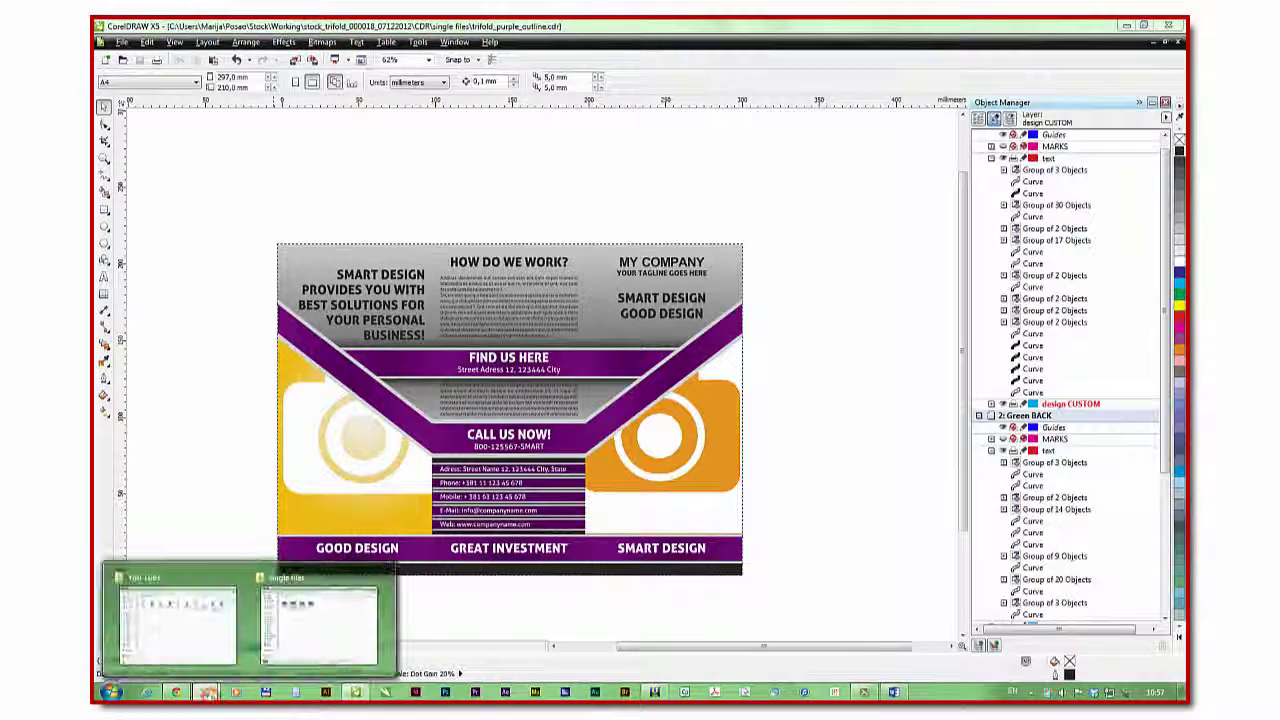
{"action": "left_click", "coordinate": [334, 643]}
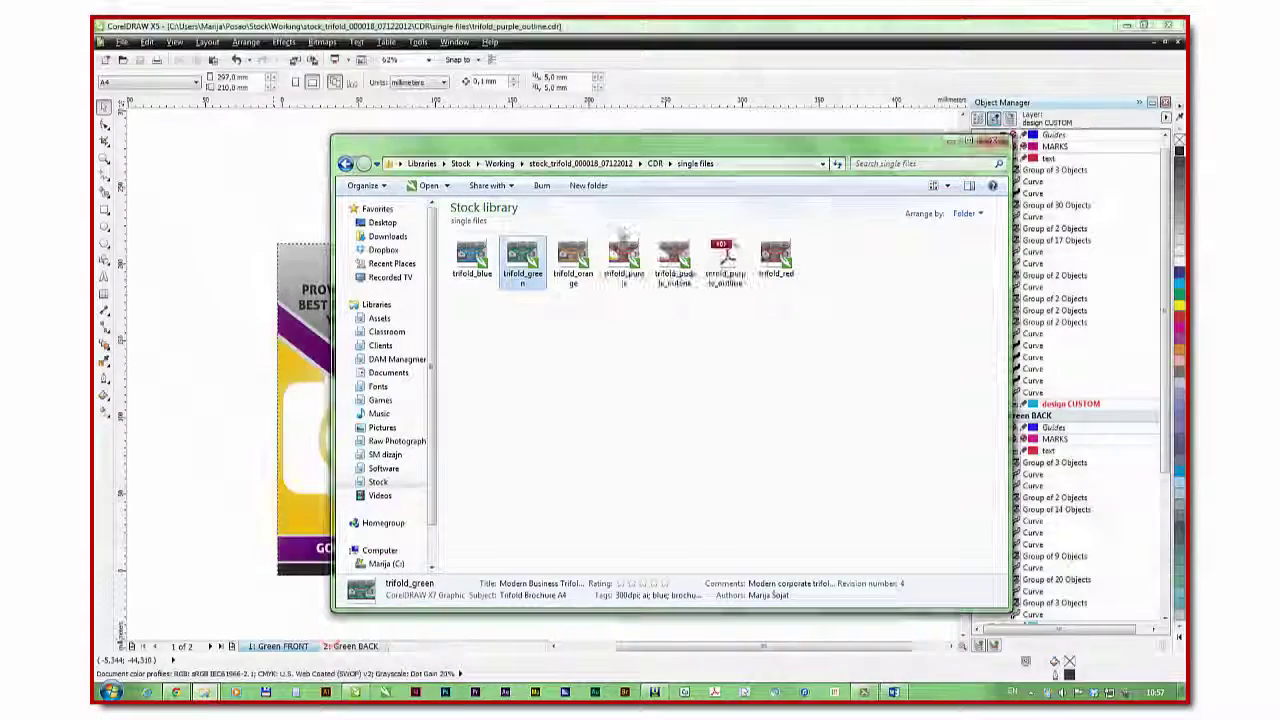
{"action": "double_click", "coordinate": [723, 260]}
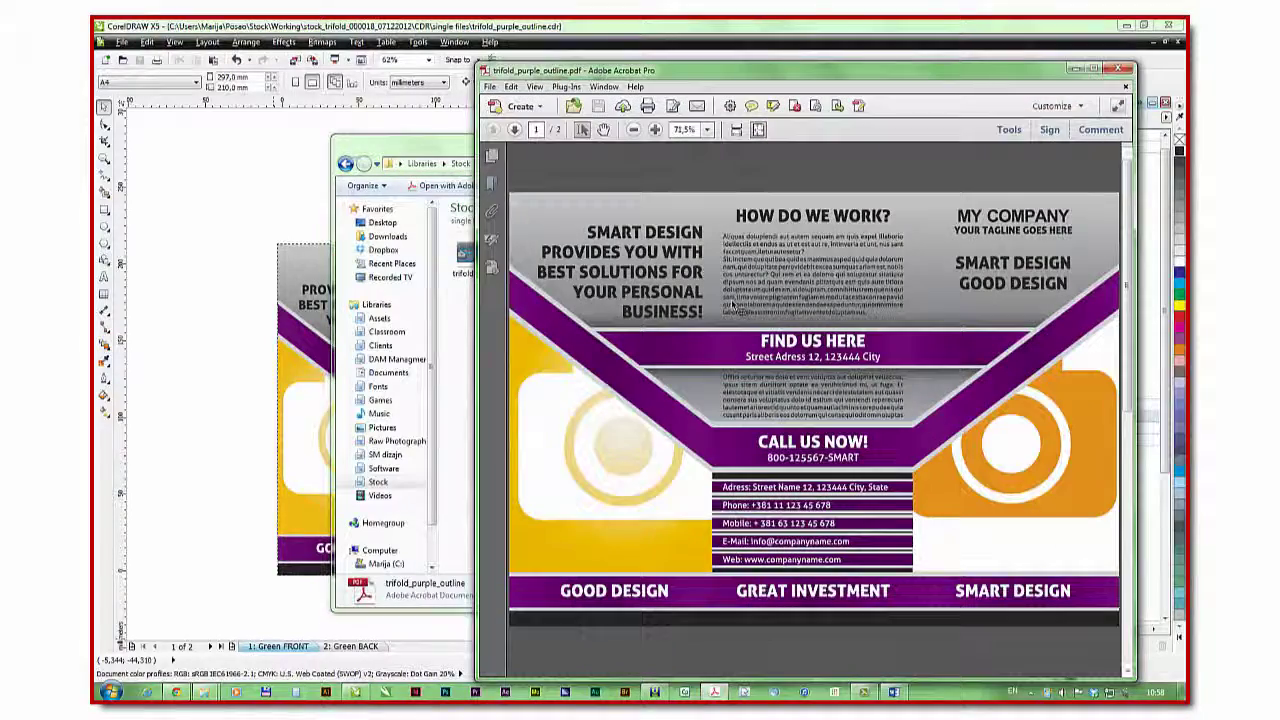
{"action": "scroll", "coordinate": [635, 632], "scroll_direction": "down", "scroll_amount": 2}
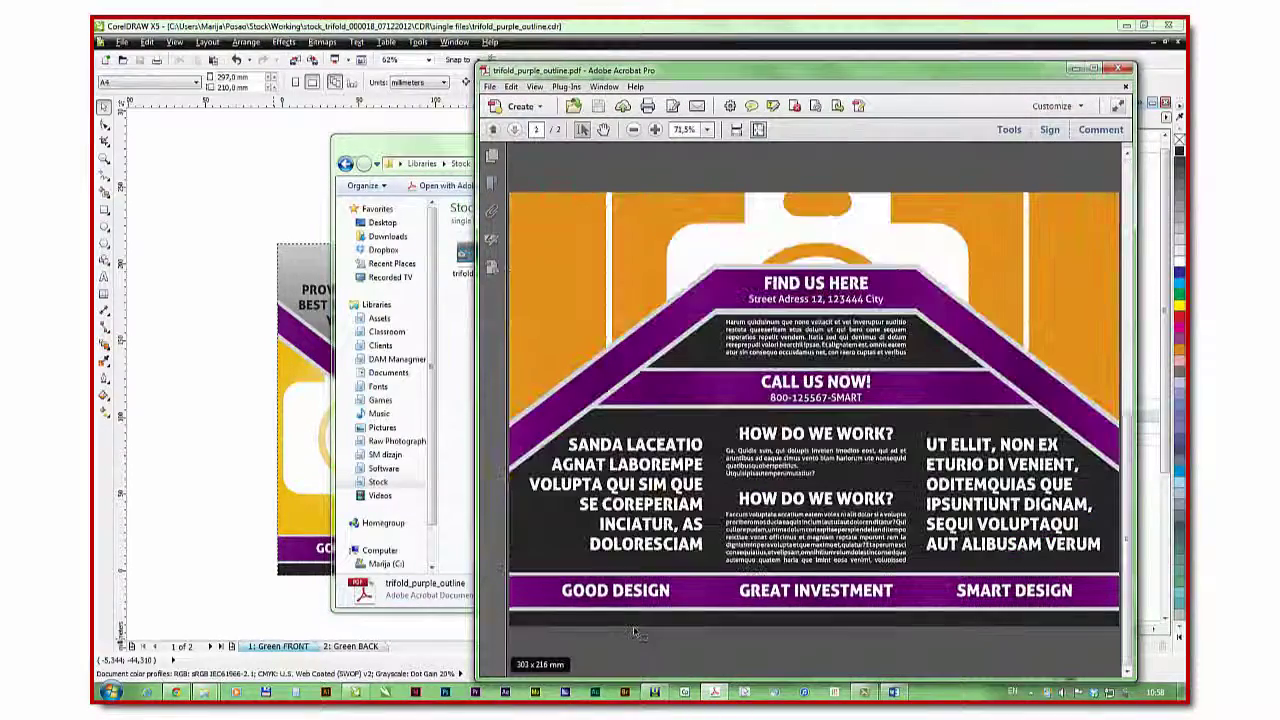